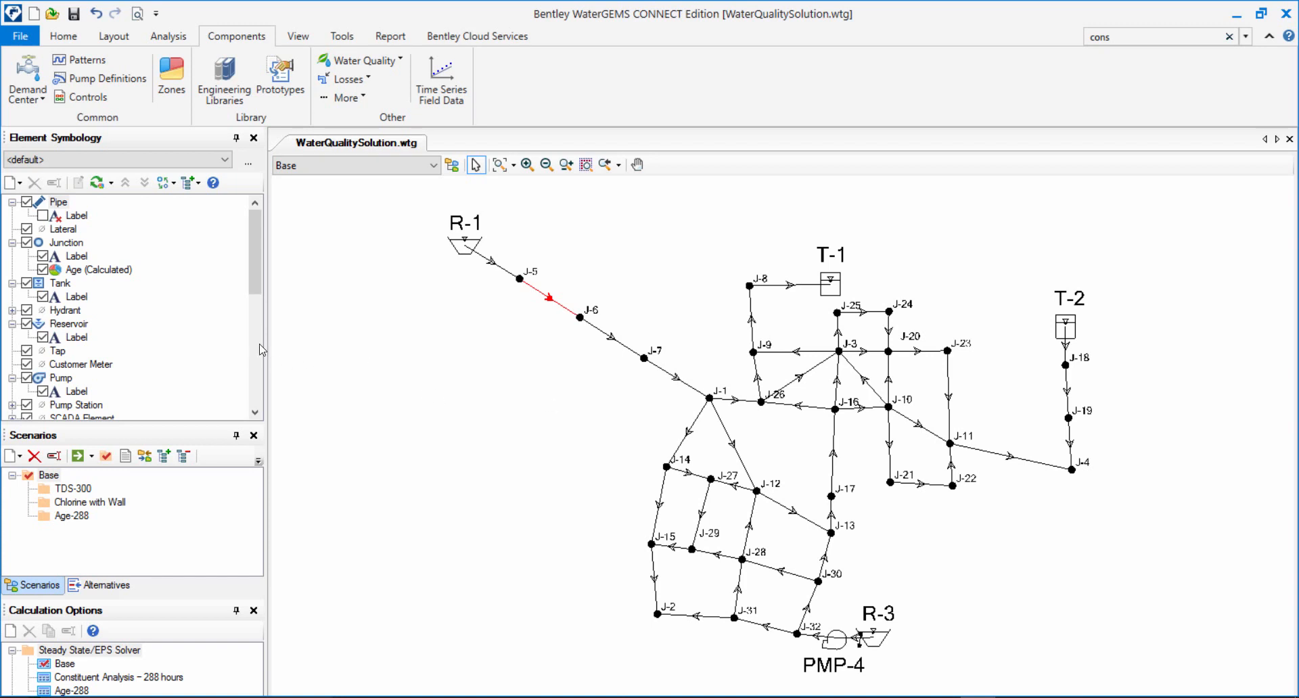
Batch run all of the model's scenarios: Base, TDS-300, Chlorine with Wall and Age-288.
click(313, 175)
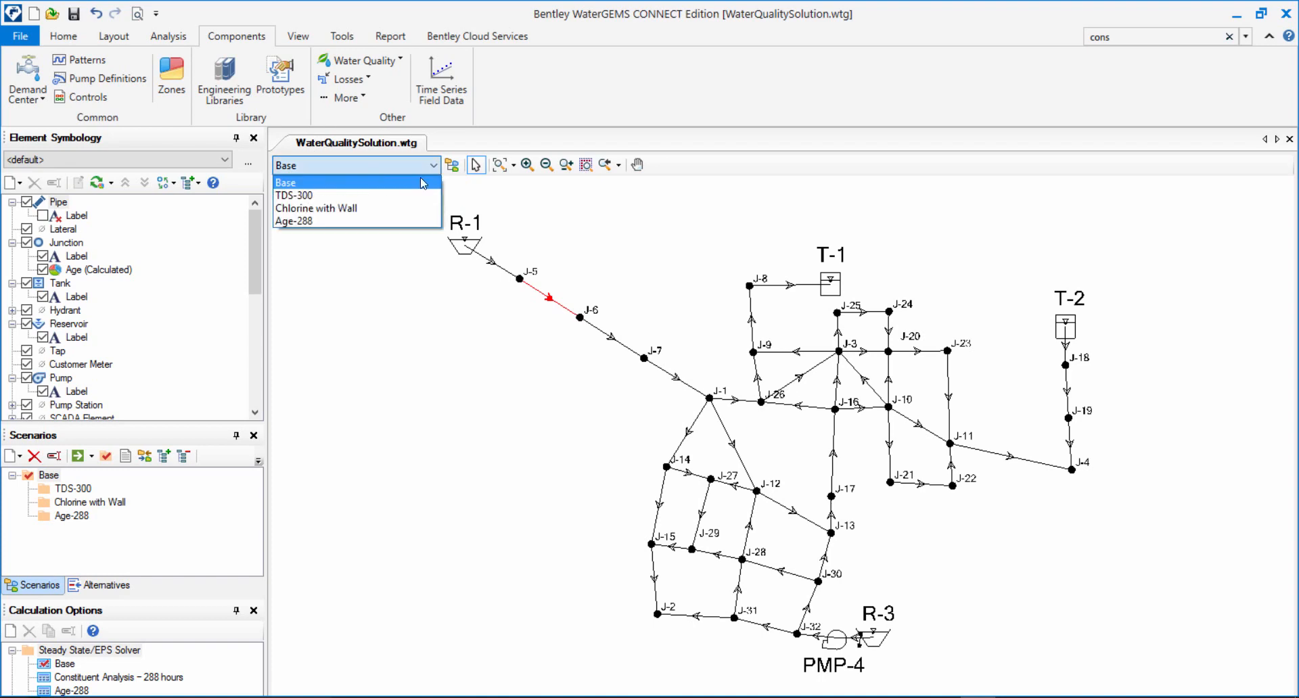
click(63, 36)
click(28, 57)
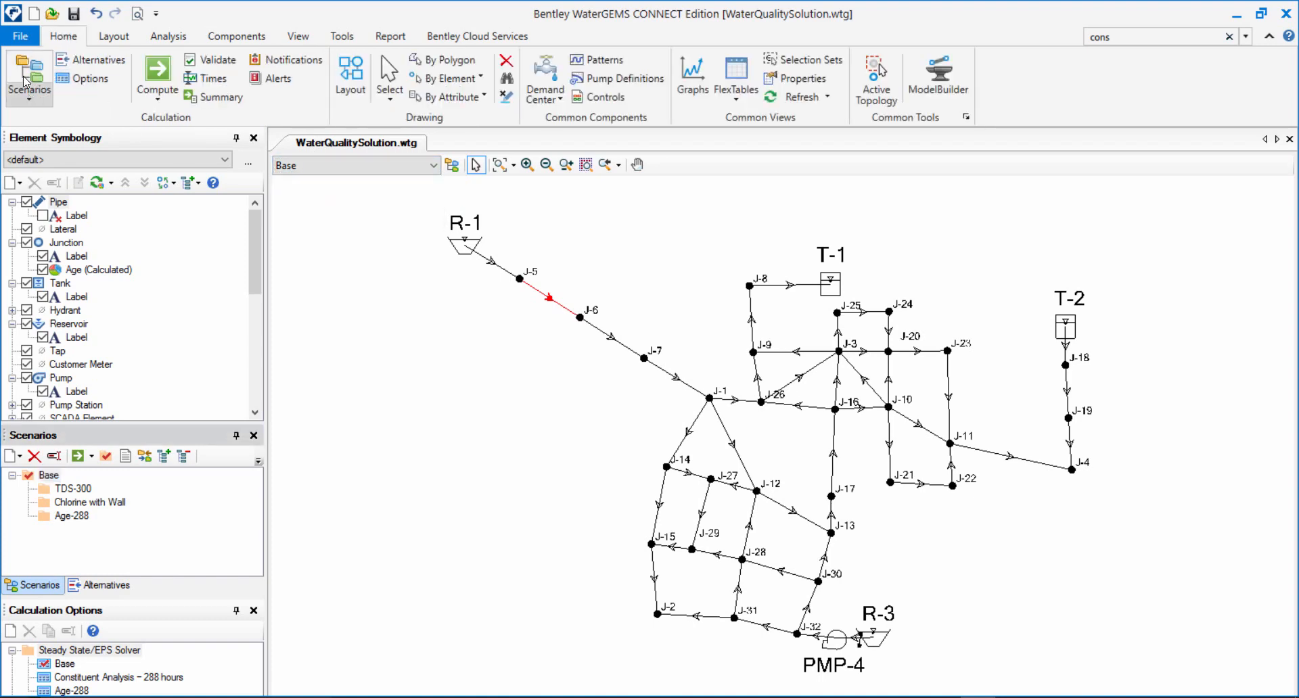
click(91, 456)
click(127, 560)
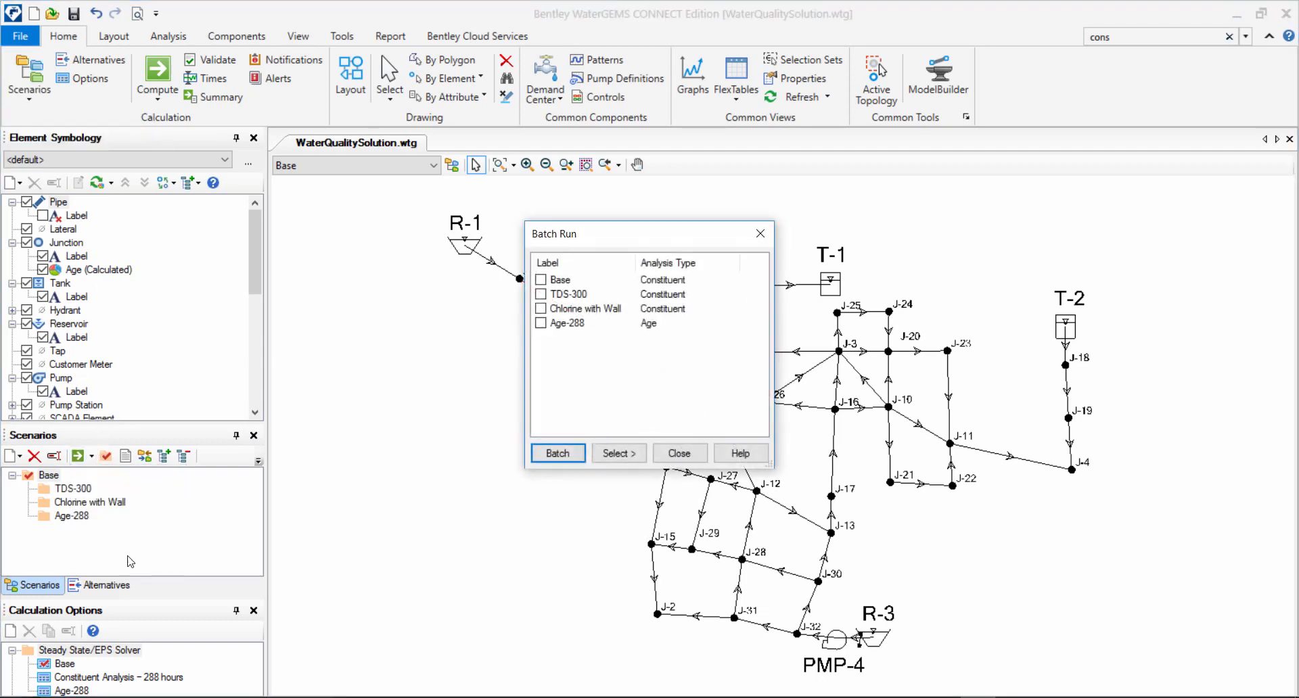
click(614, 453)
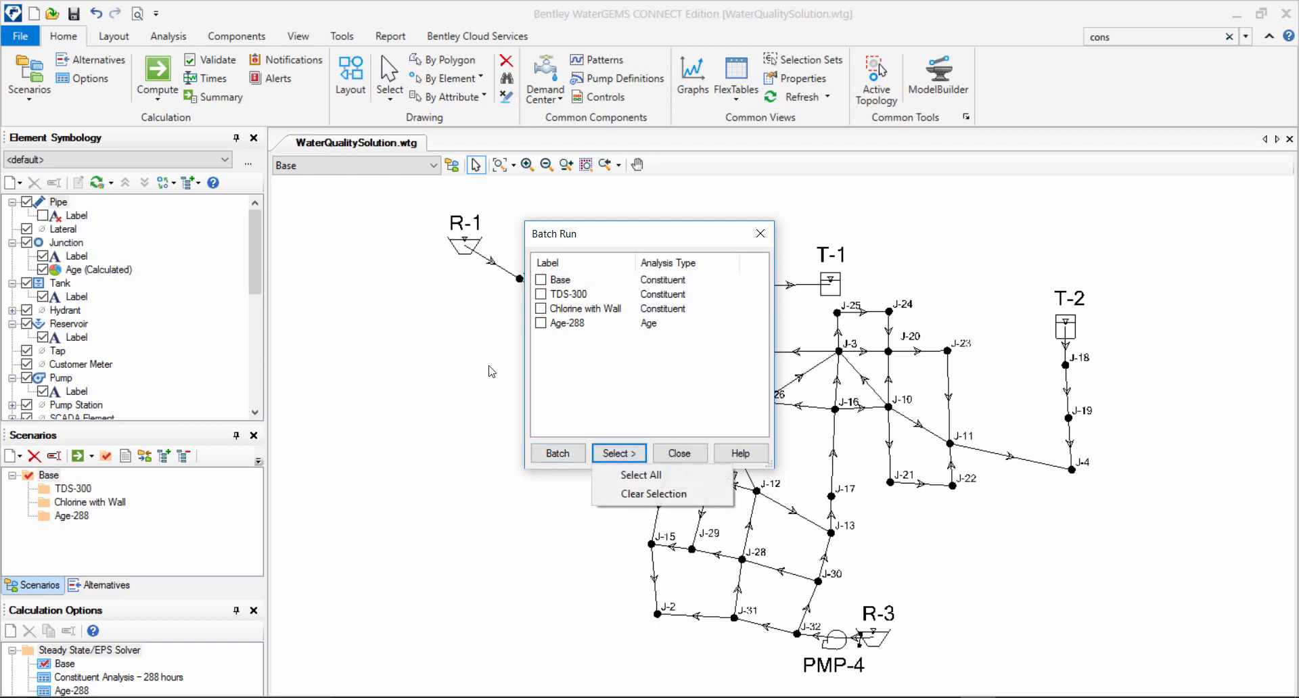
click(631, 475)
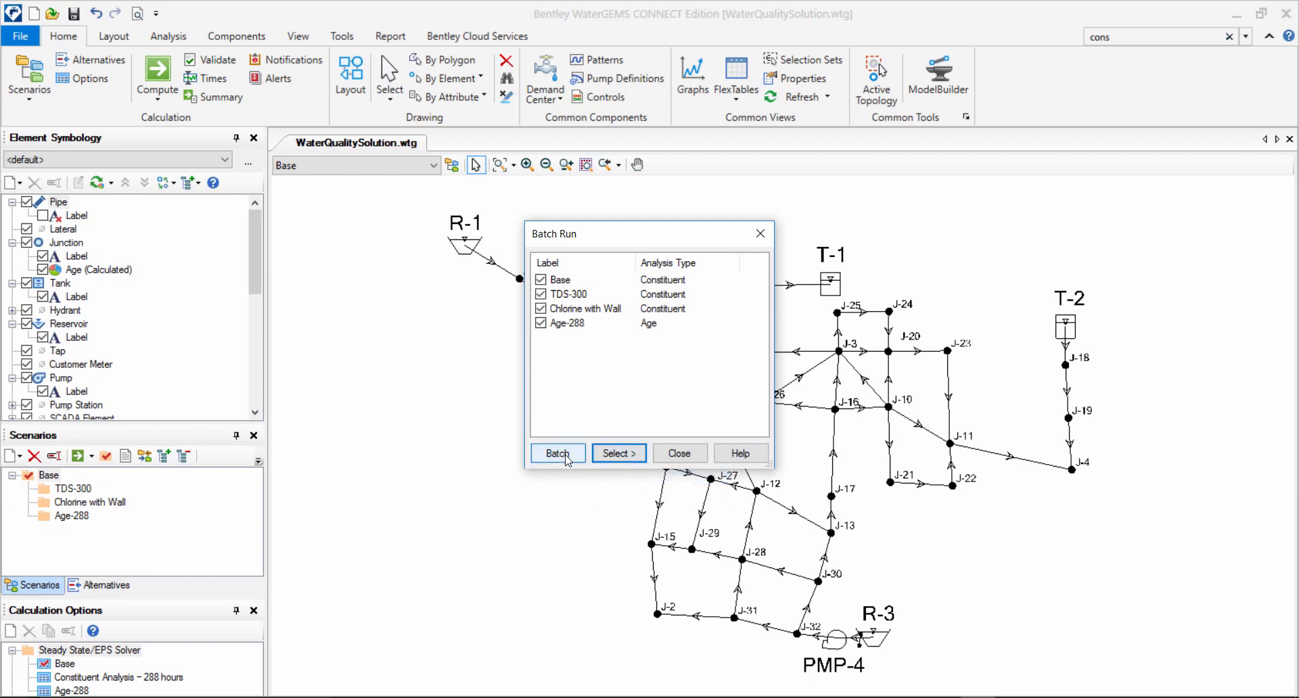
click(566, 460)
click(640, 420)
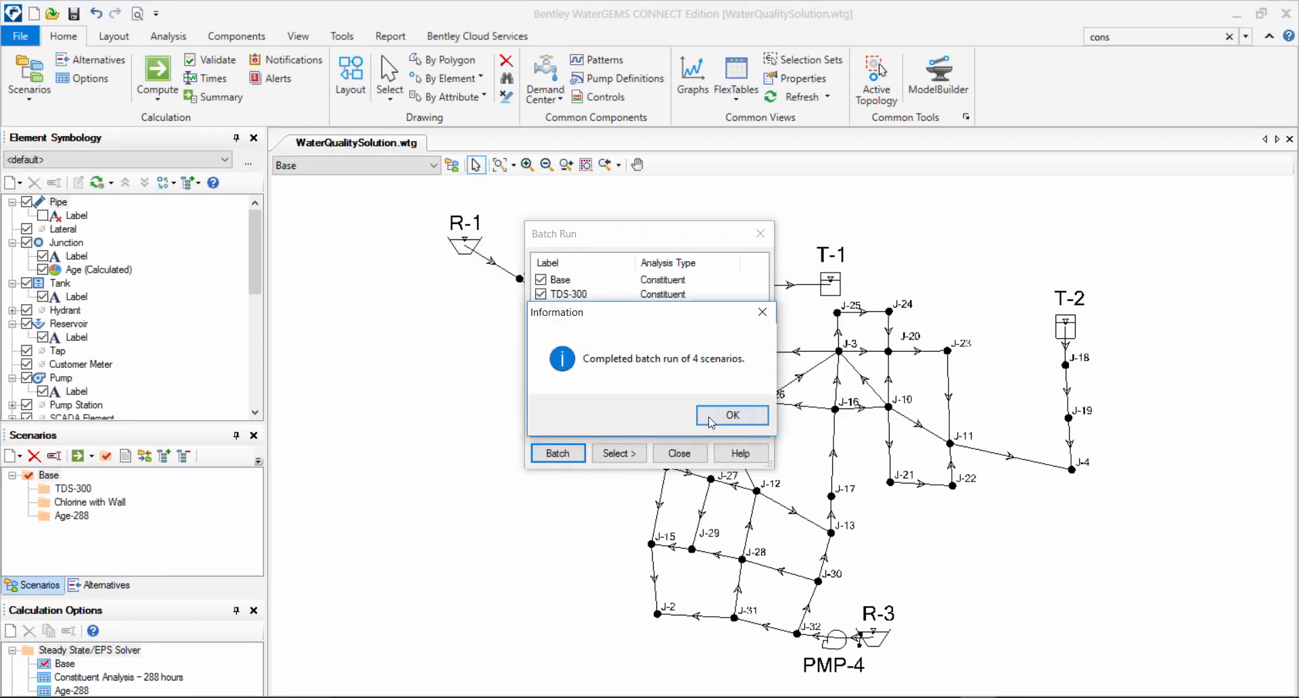
click(710, 421)
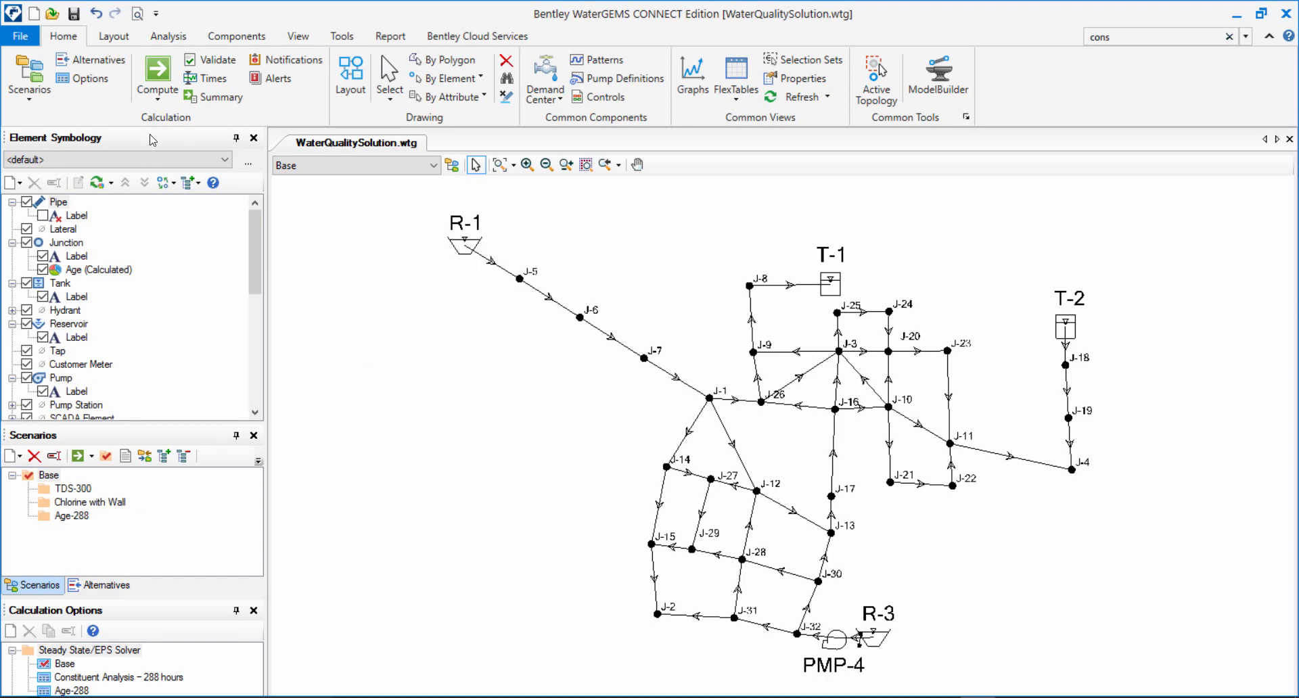
Make Chlorine with Wall the current scenario and show the calculation options in a floating window over the drawing.
click(373, 165)
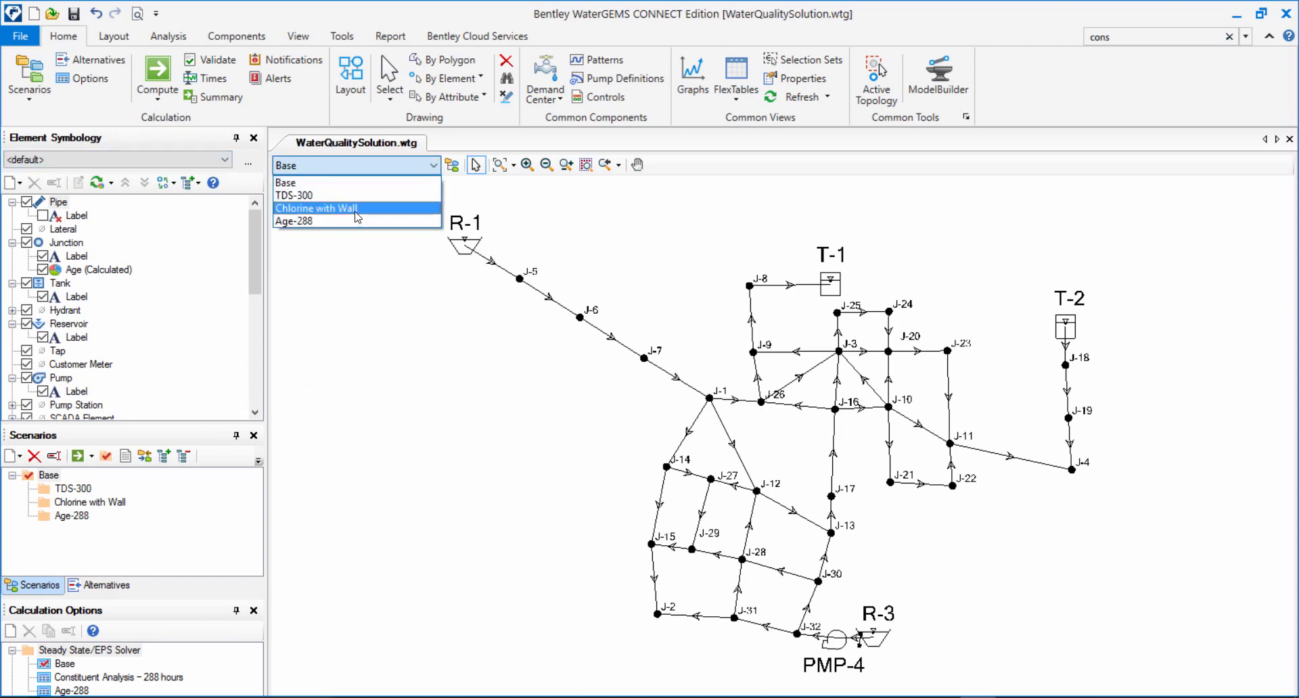
click(357, 215)
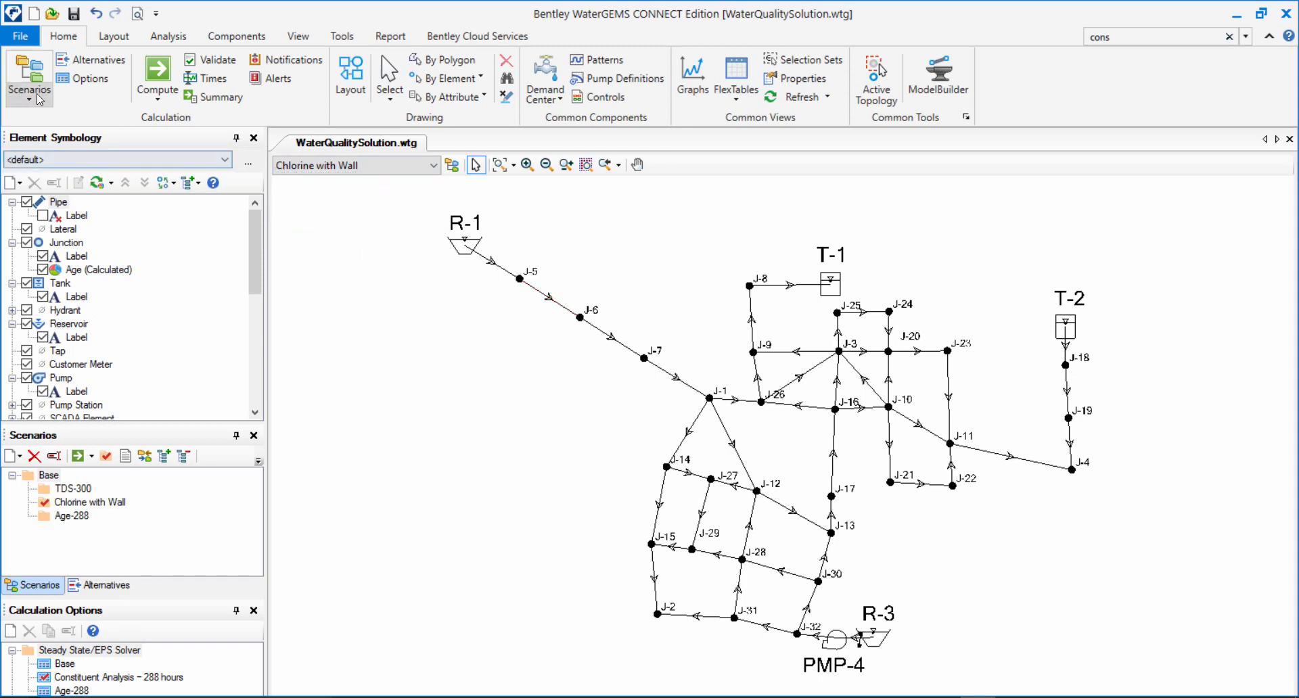
click(75, 80)
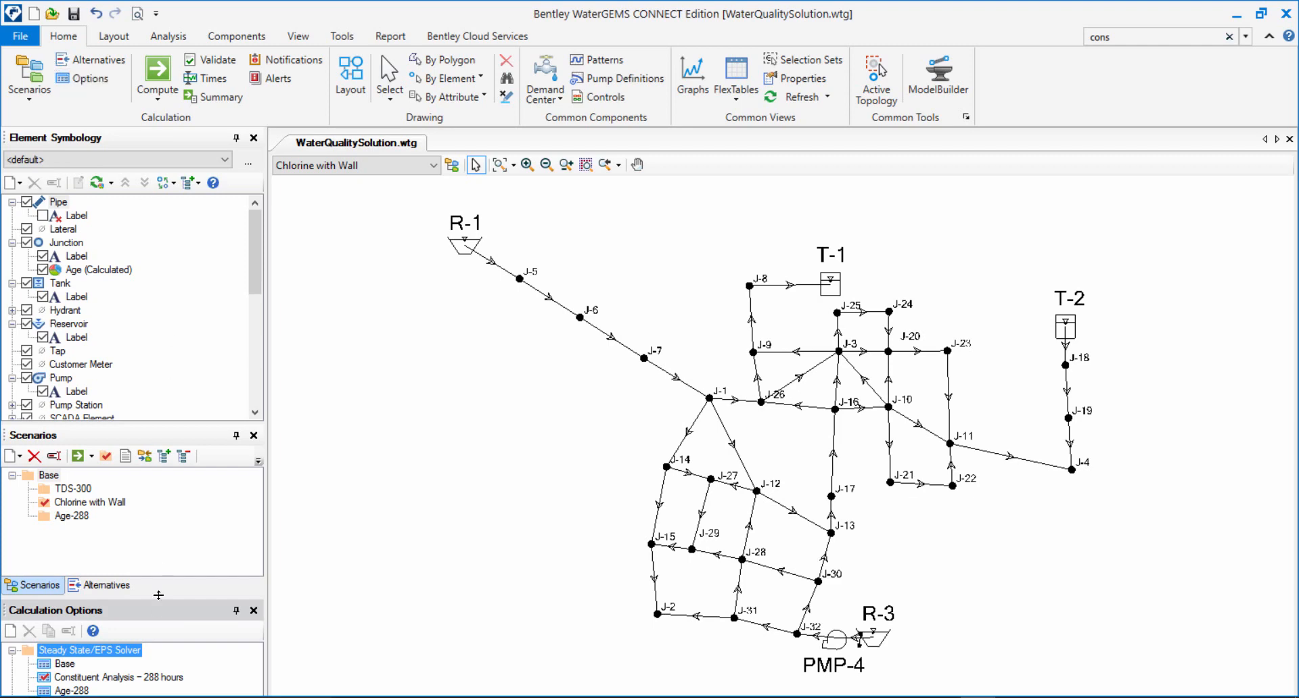
drag(161, 607, 477, 421)
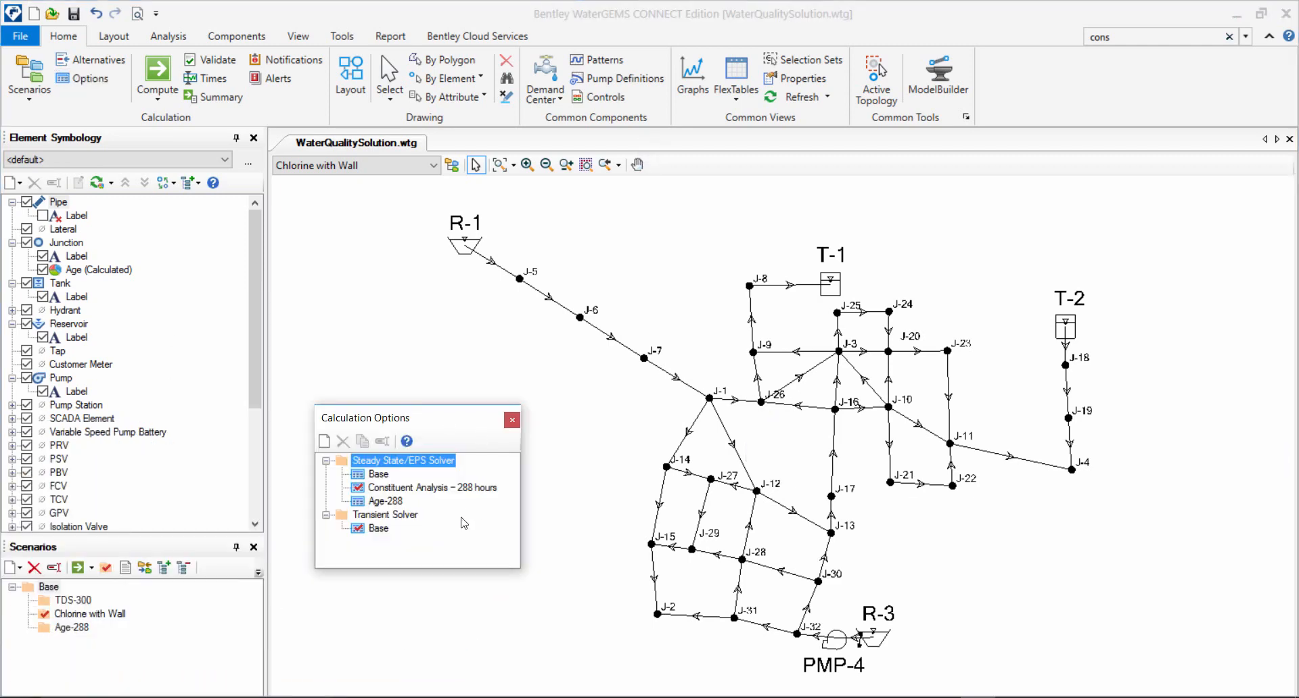
Examine the calculation type and duration in the Constituent Analysis – 288 hours calculation options.
double_click(421, 488)
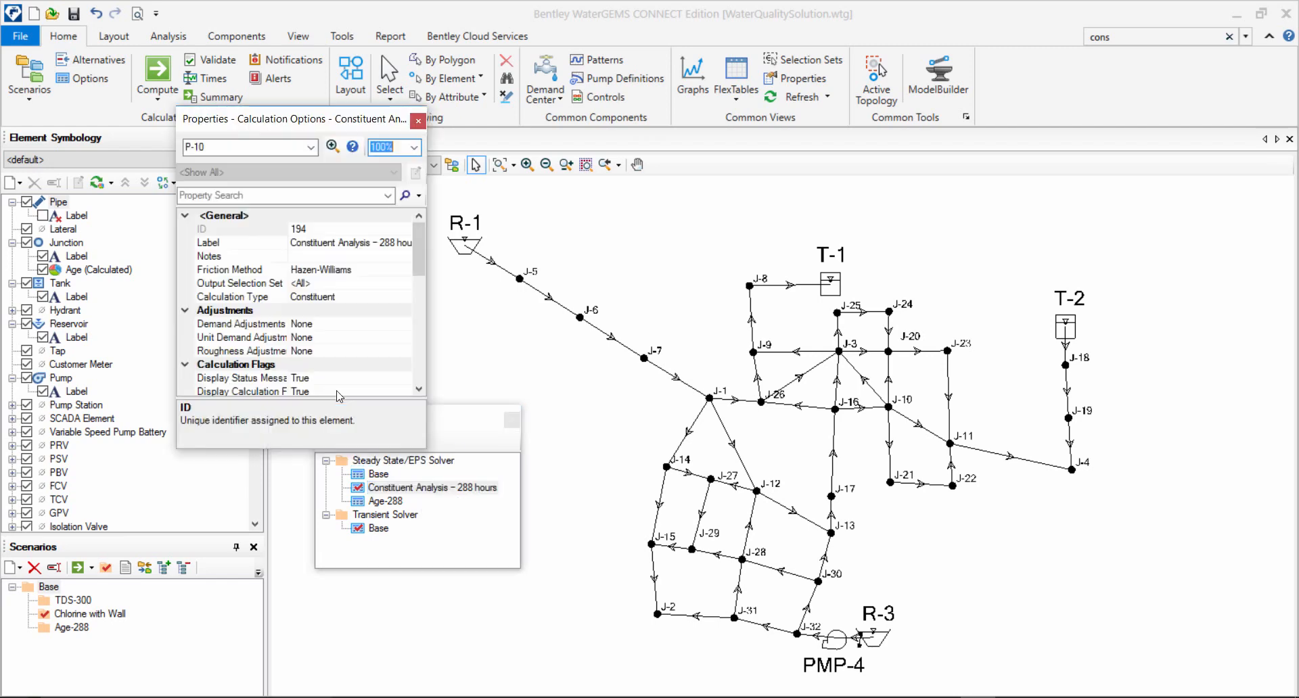
click(355, 299)
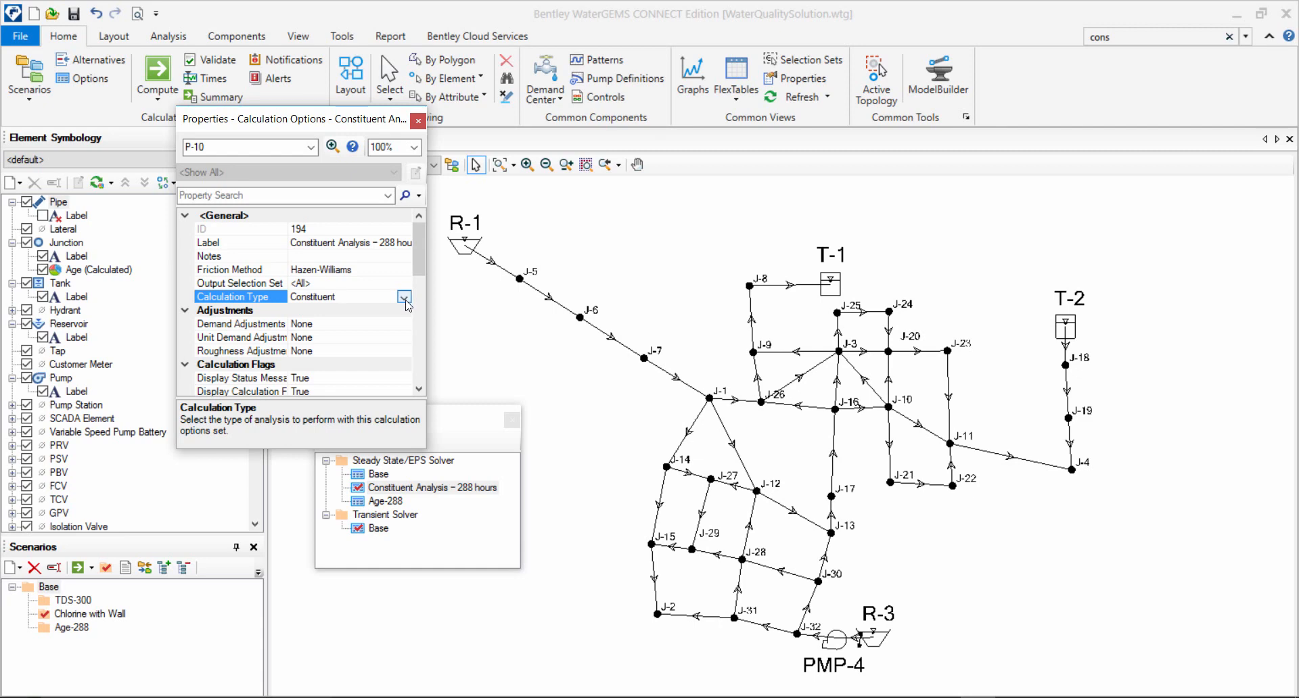
click(404, 298)
click(391, 322)
drag(420, 274, 420, 303)
click(343, 324)
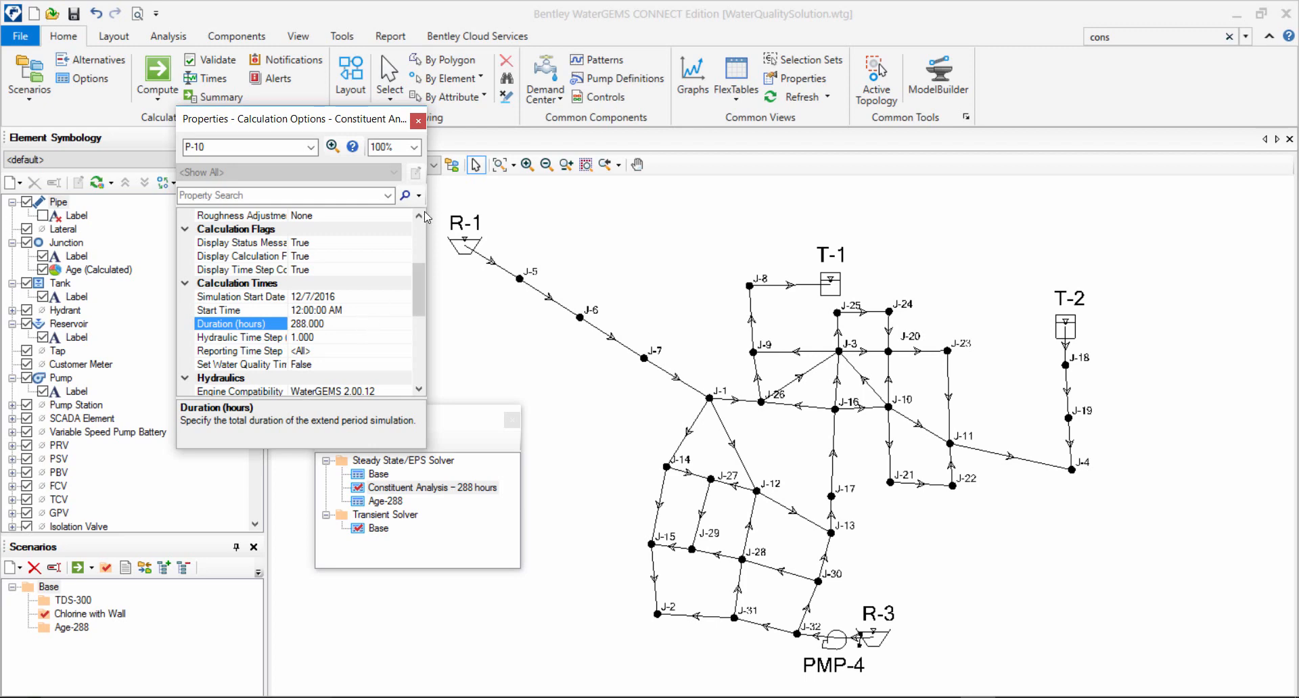
click(418, 121)
drag(478, 416, 443, 326)
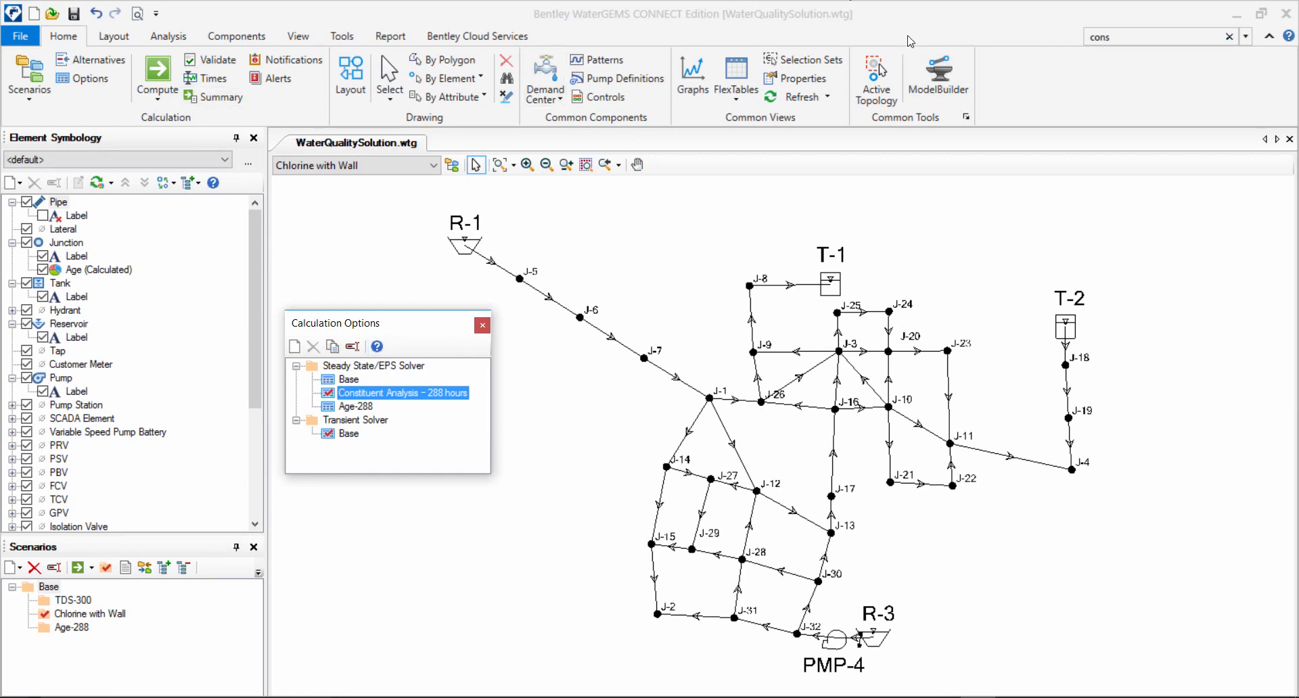
Search the ribbon commands for "cons" to locate the Constituents command.
click(1102, 37)
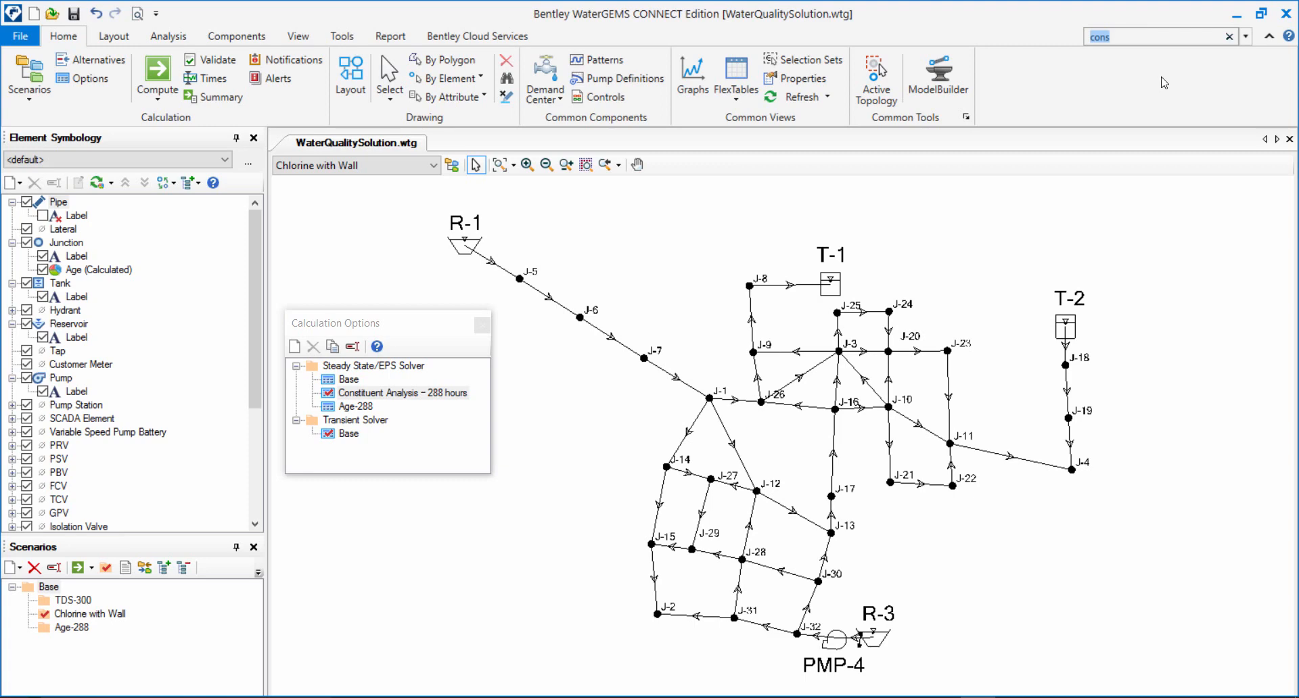
text(con)
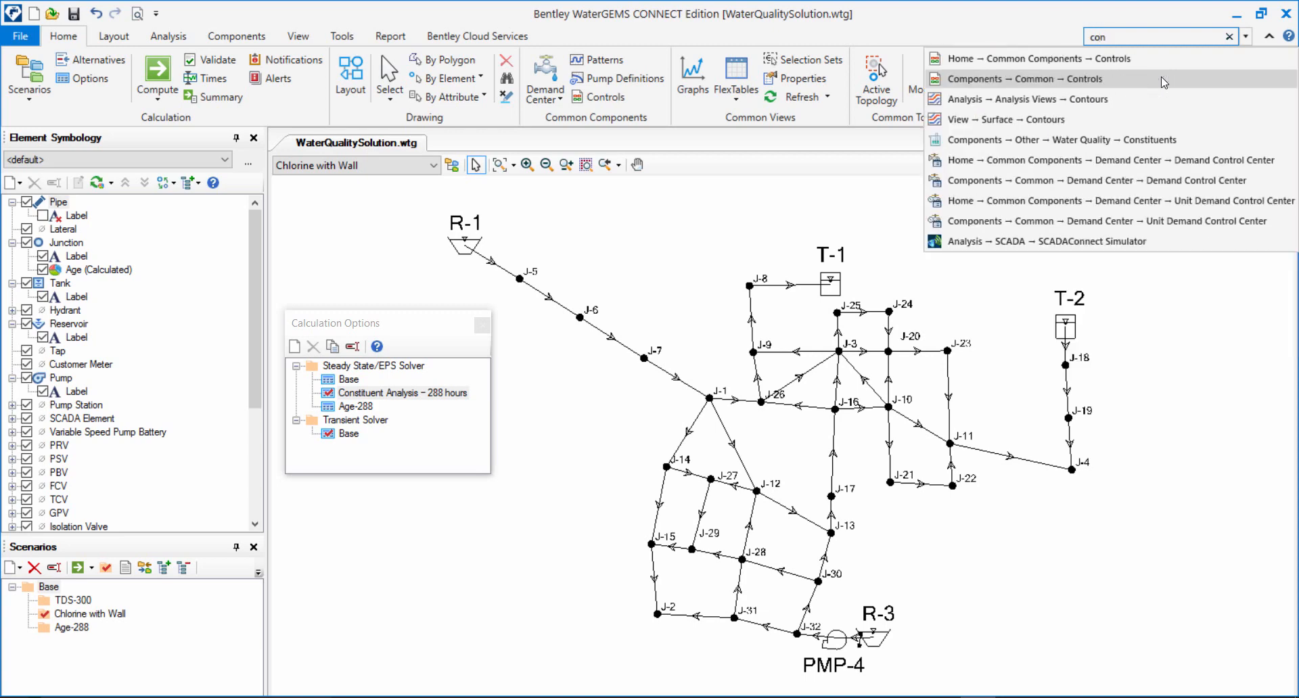
text(s)
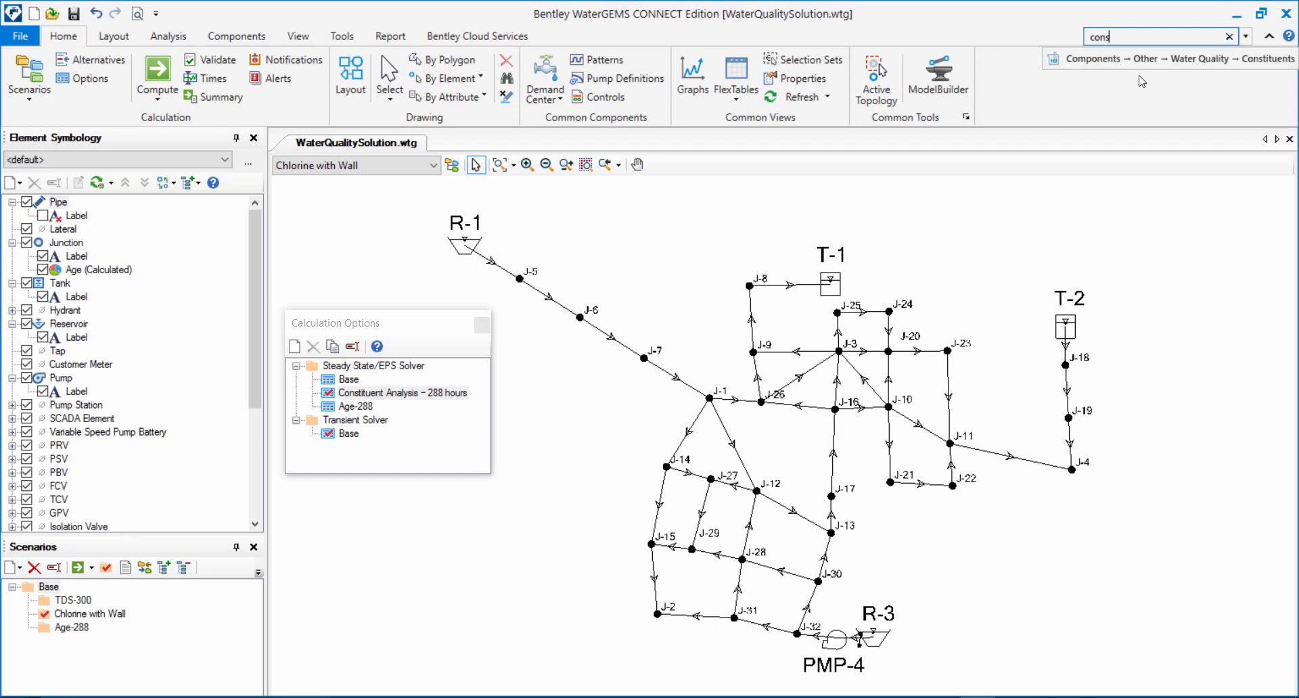
Review the bulk and wall reaction settings of the Chlorine +Wall constituent in the Constituents manager.
click(201, 35)
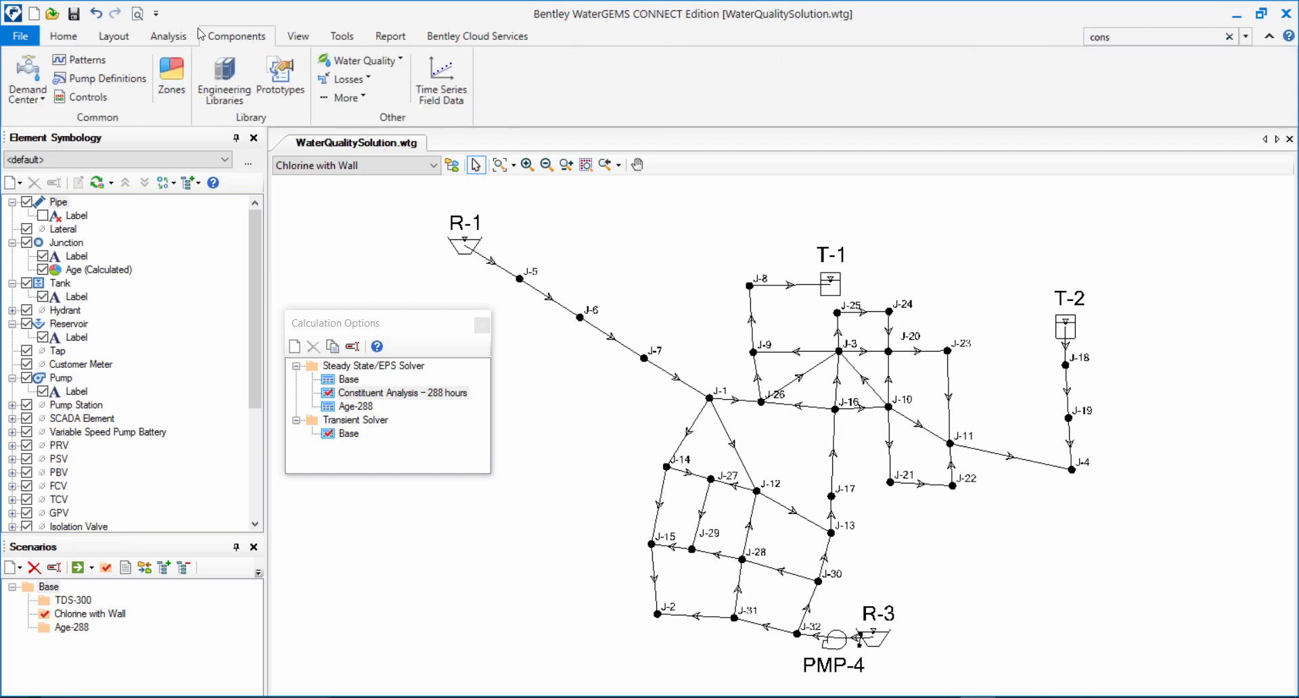
click(364, 60)
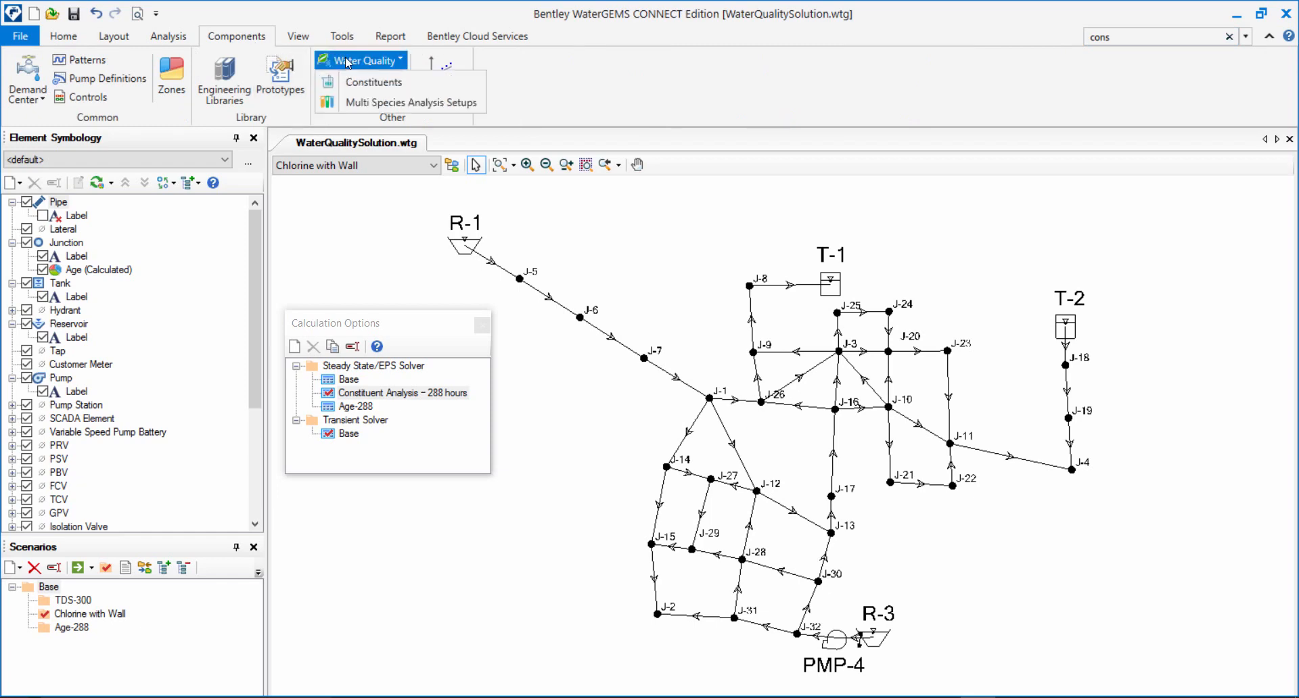
click(390, 82)
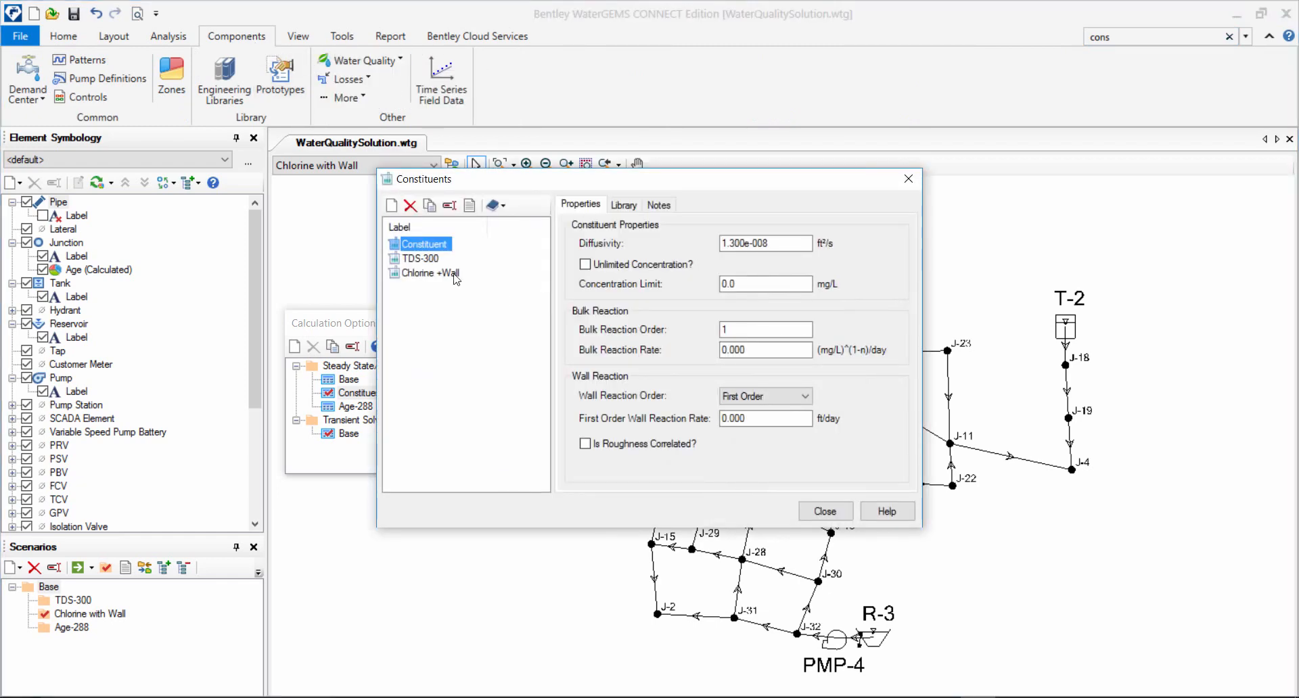
click(430, 275)
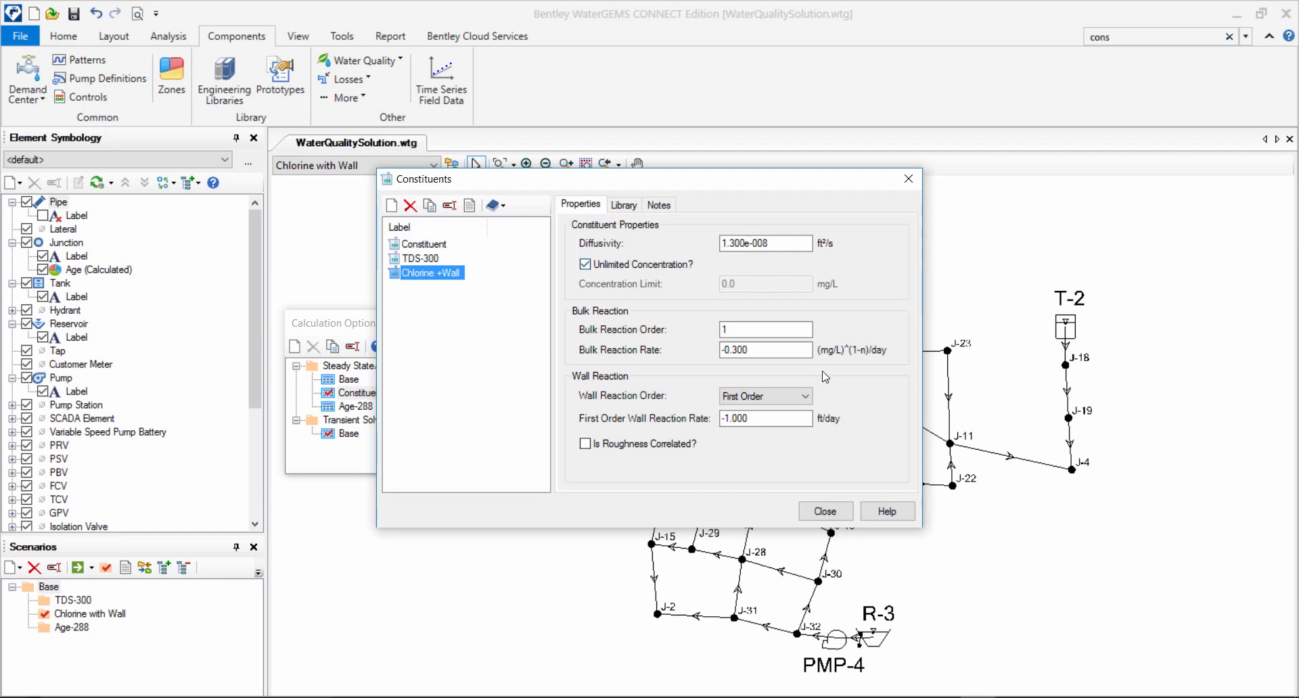
double_click(794, 351)
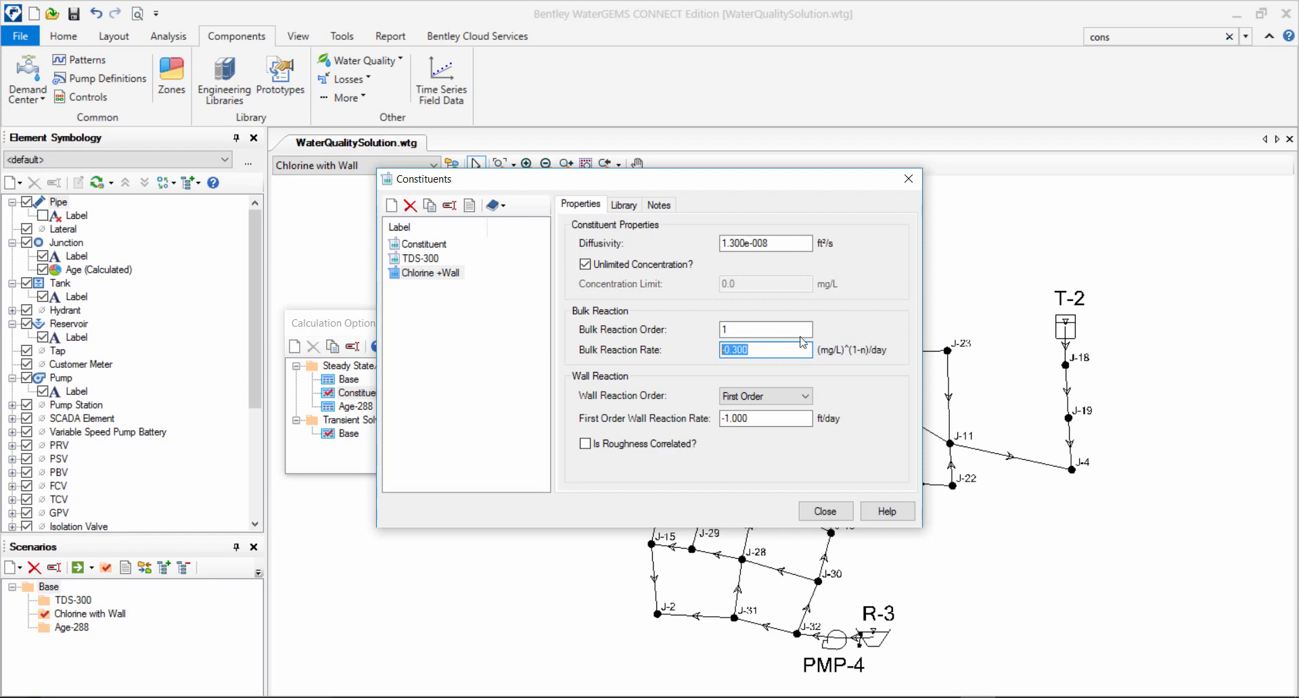
click(770, 328)
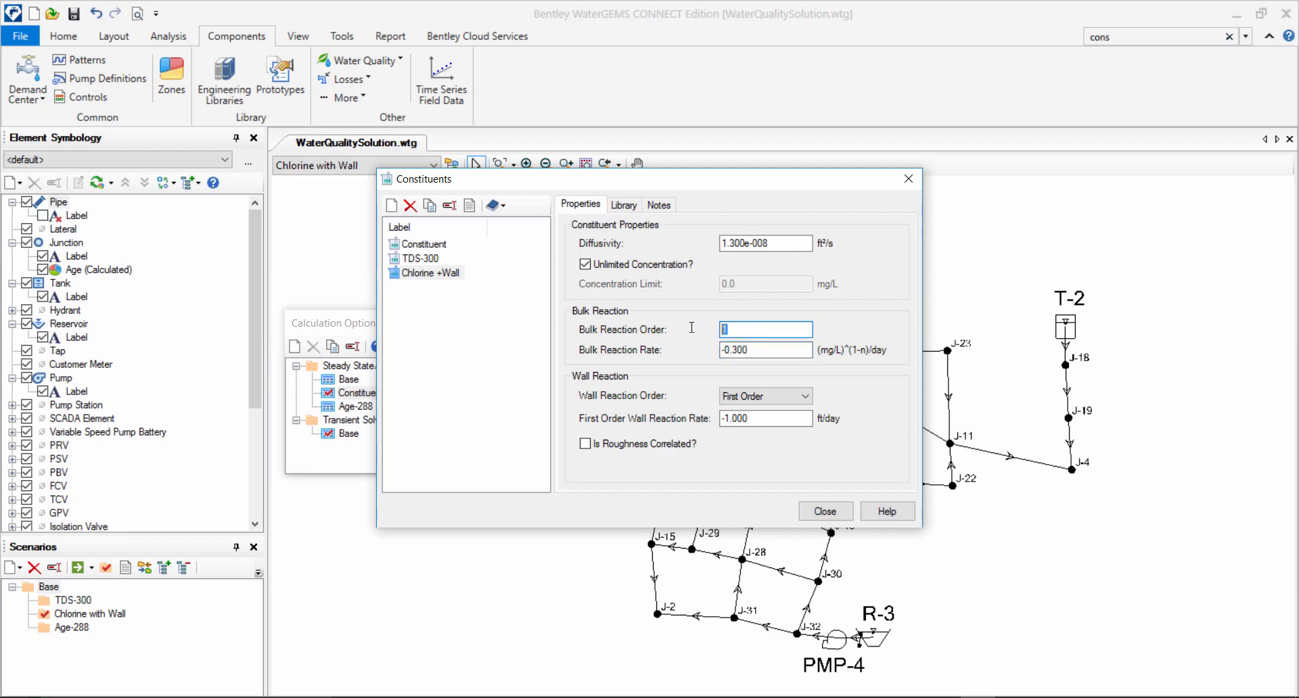
click(762, 349)
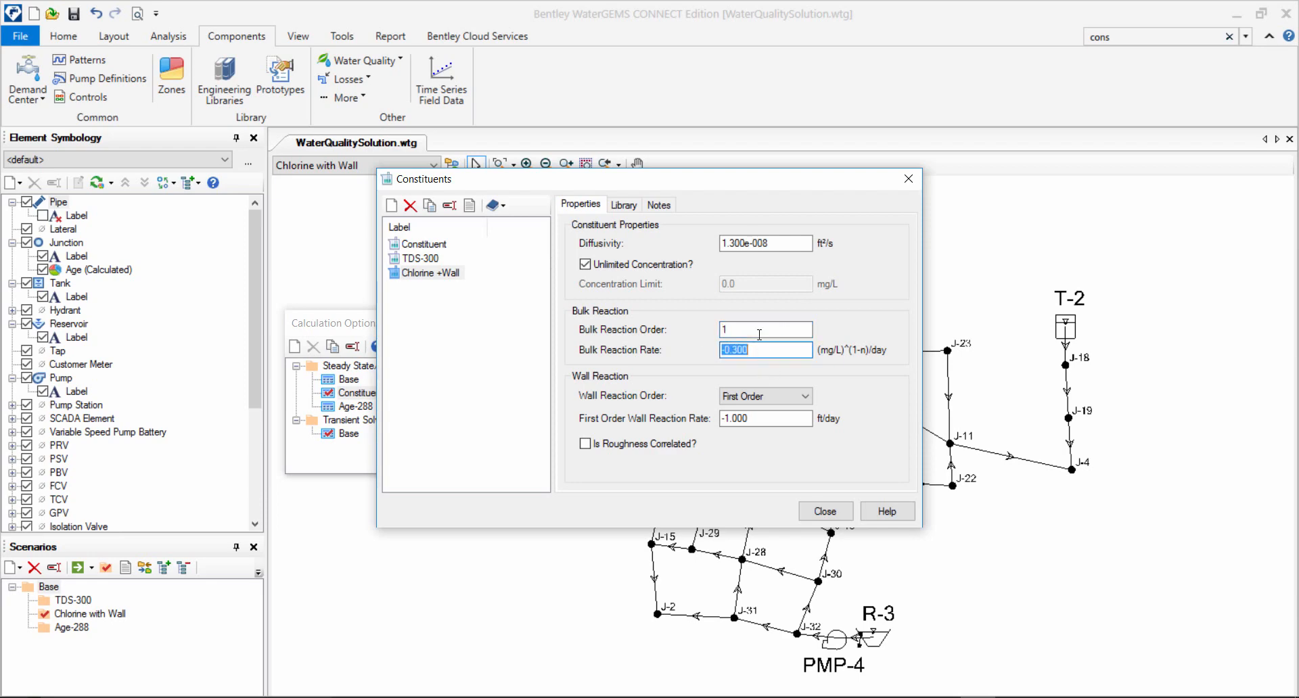
click(759, 332)
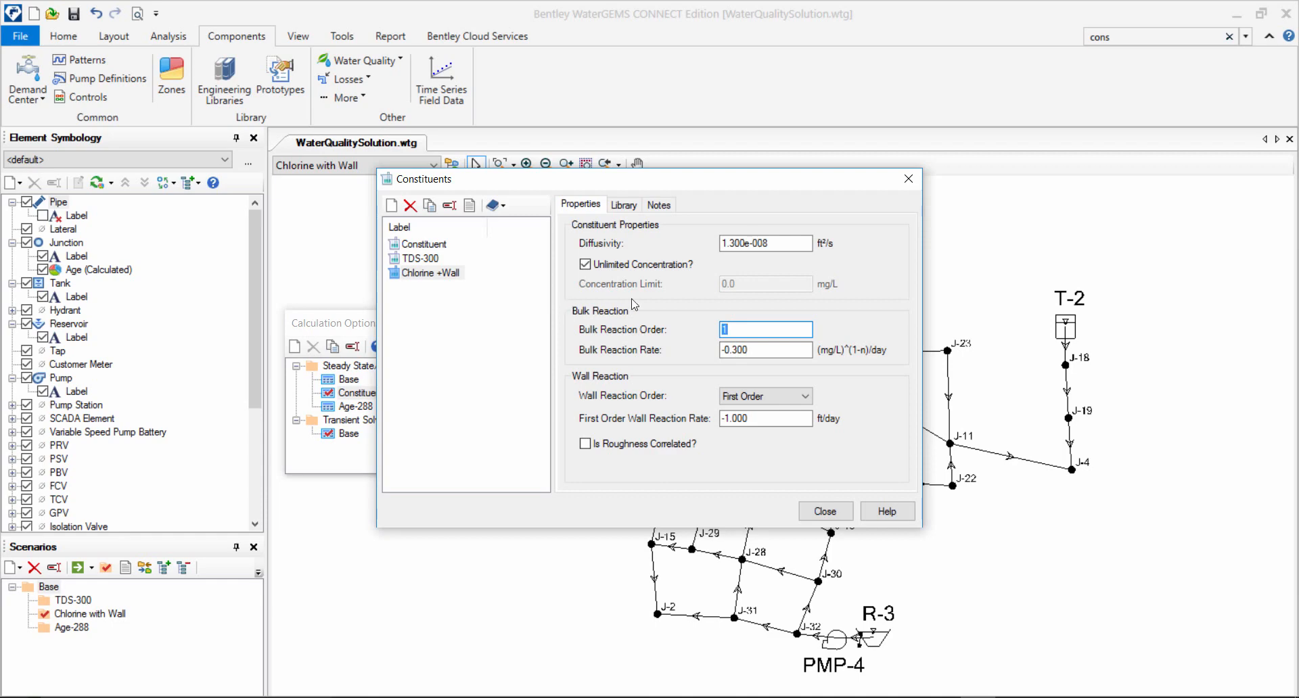
key(Tab)
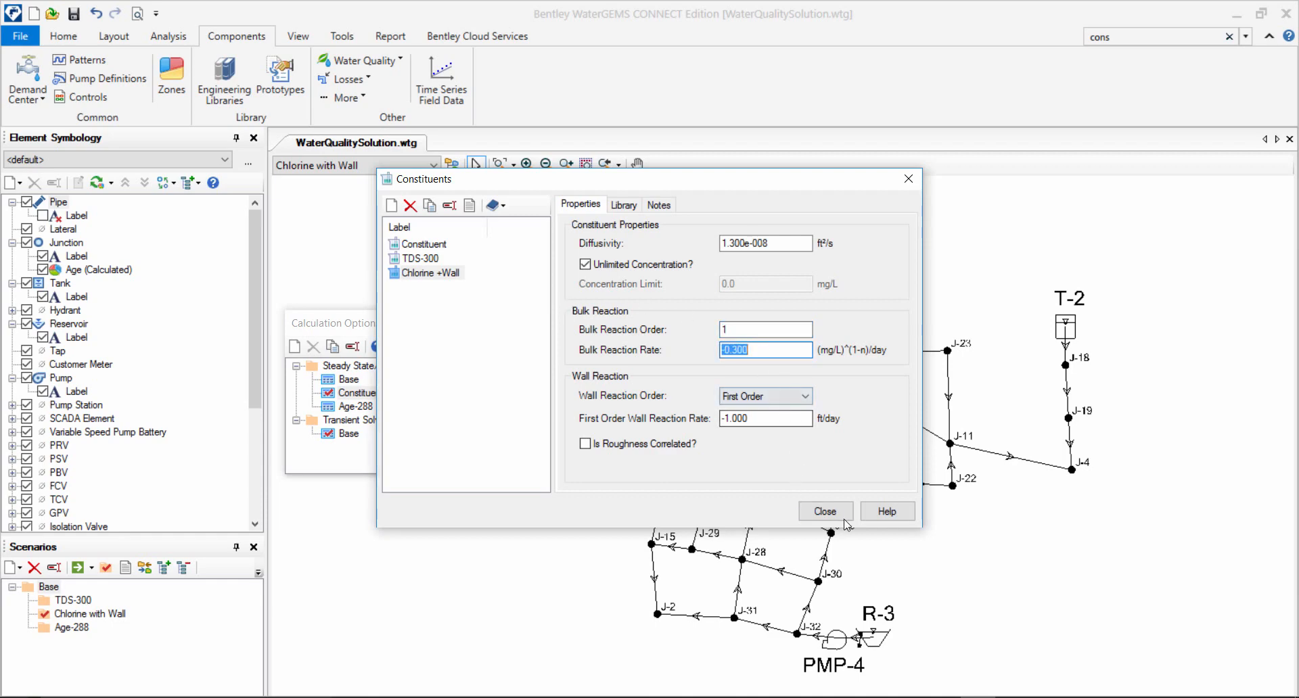
click(438, 273)
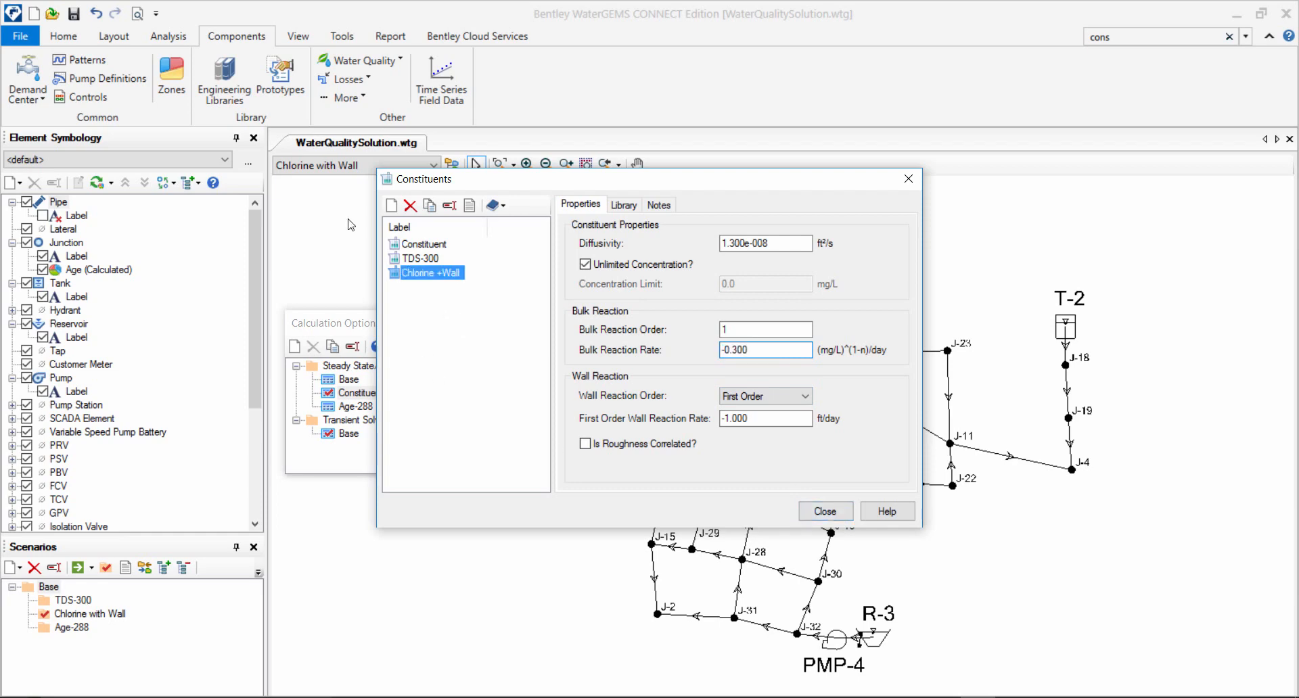
click(825, 511)
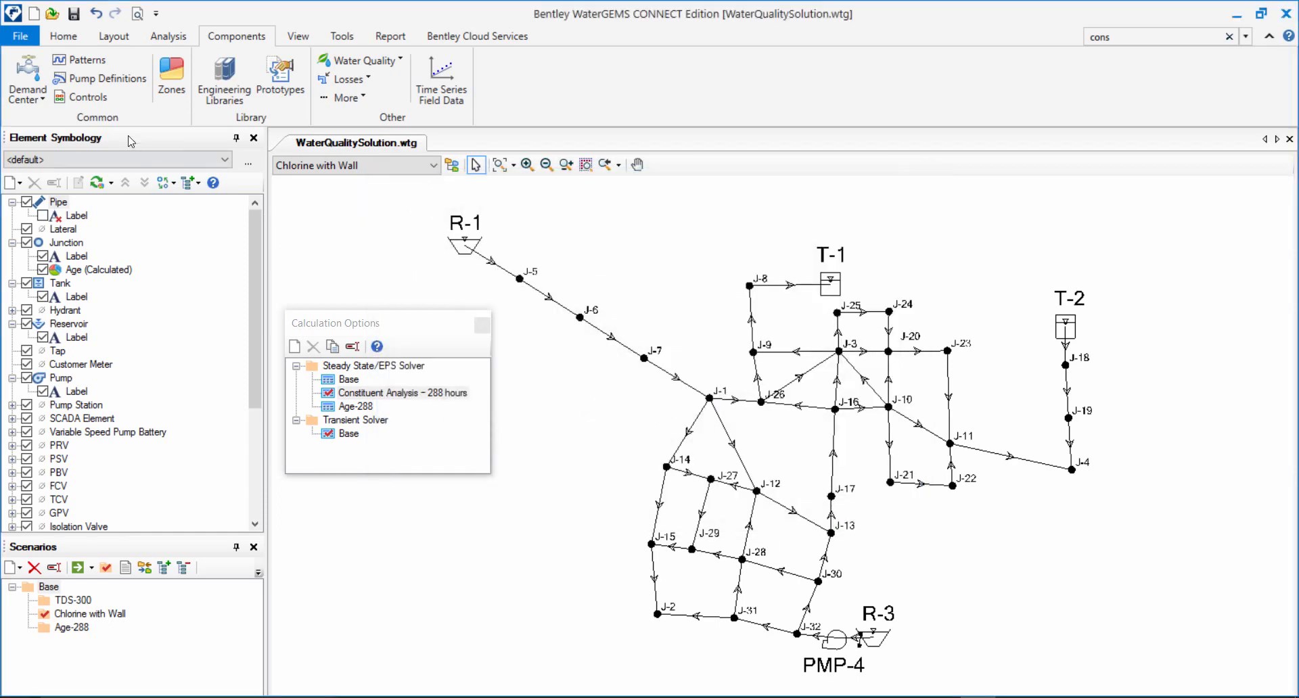
Check which constituent is assigned in the system data of the Chlorine + Wall constituent alternative.
click(62, 37)
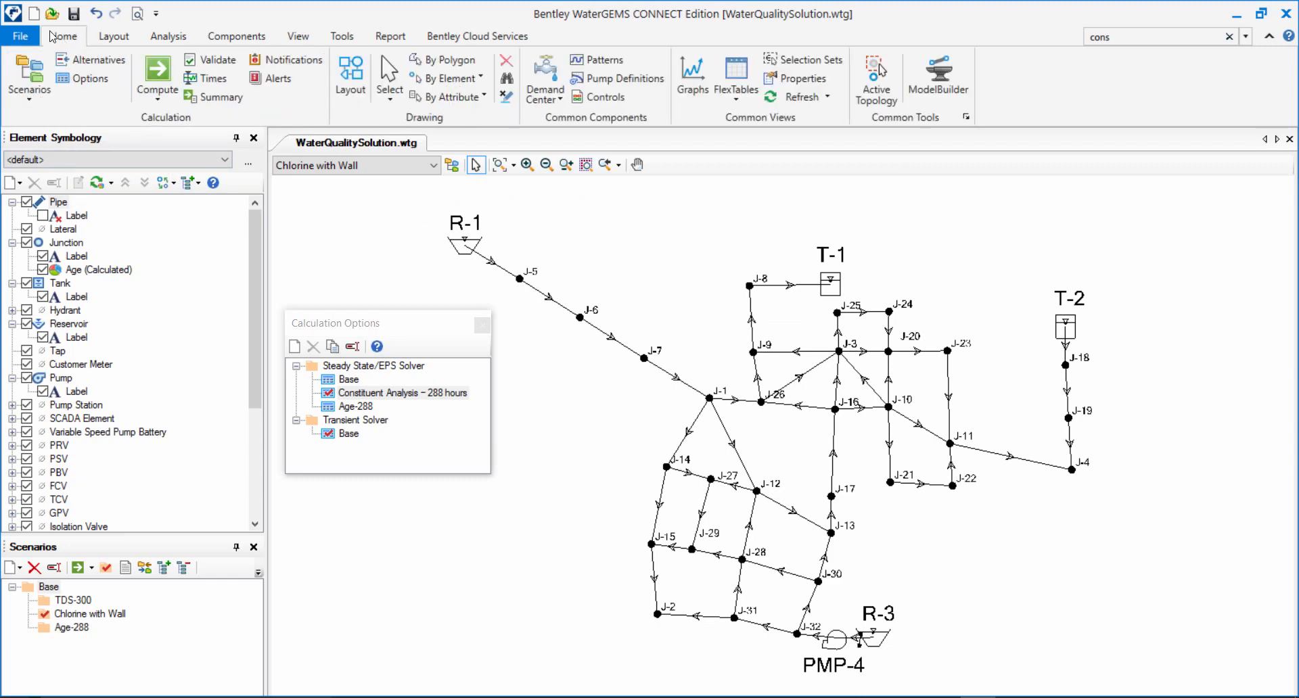
click(64, 59)
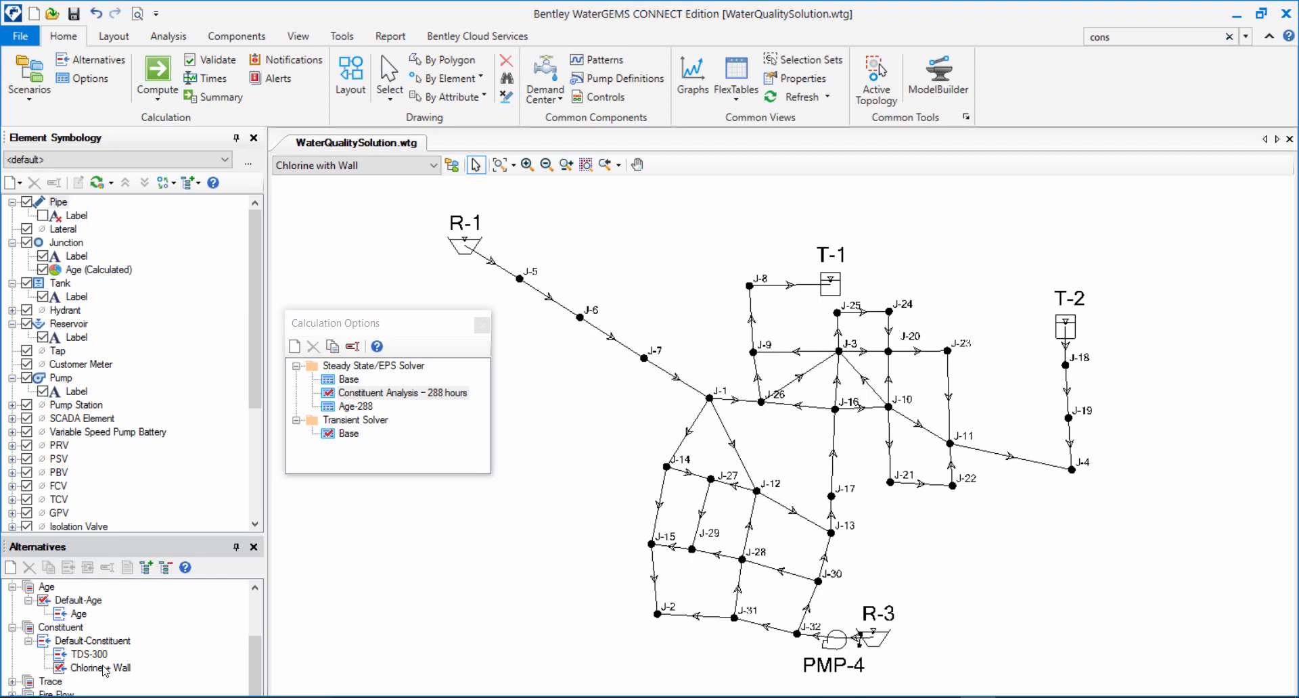
double_click(102, 669)
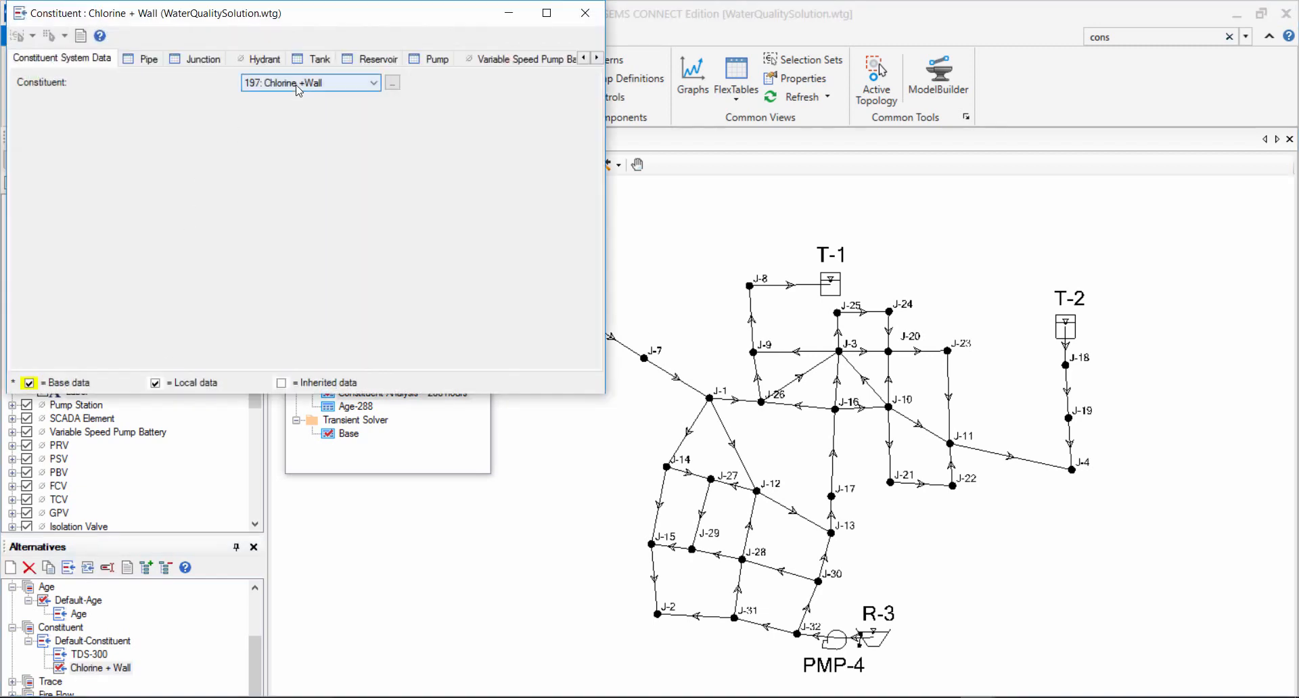
click(299, 83)
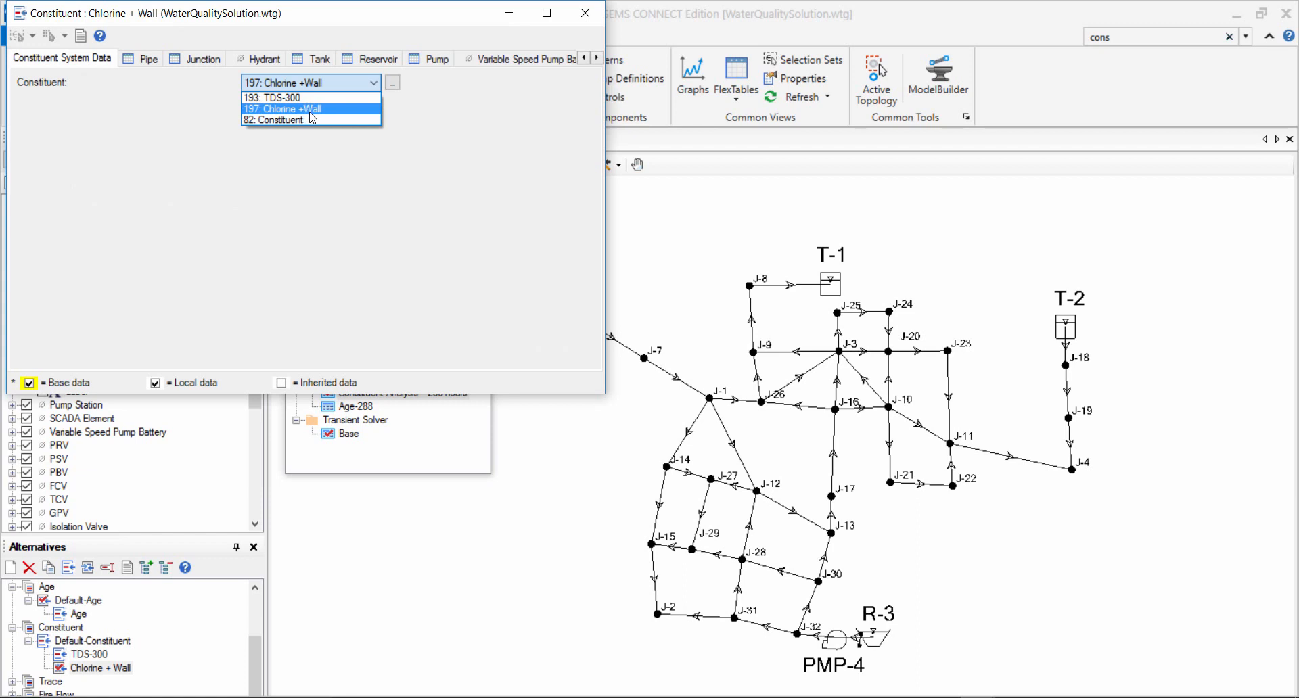
click(248, 90)
click(585, 13)
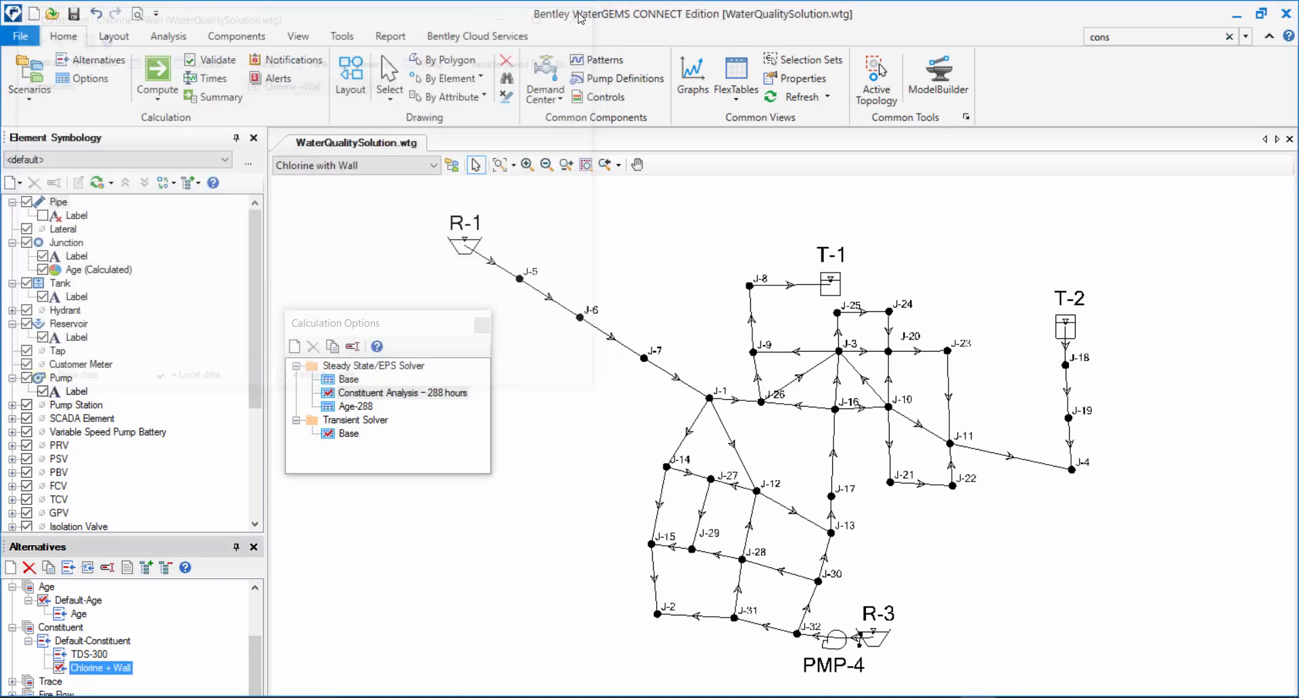
Check which Steady State/EPS Solver calculation options are assigned in the Chlorine with Wall scenario's properties.
click(44, 100)
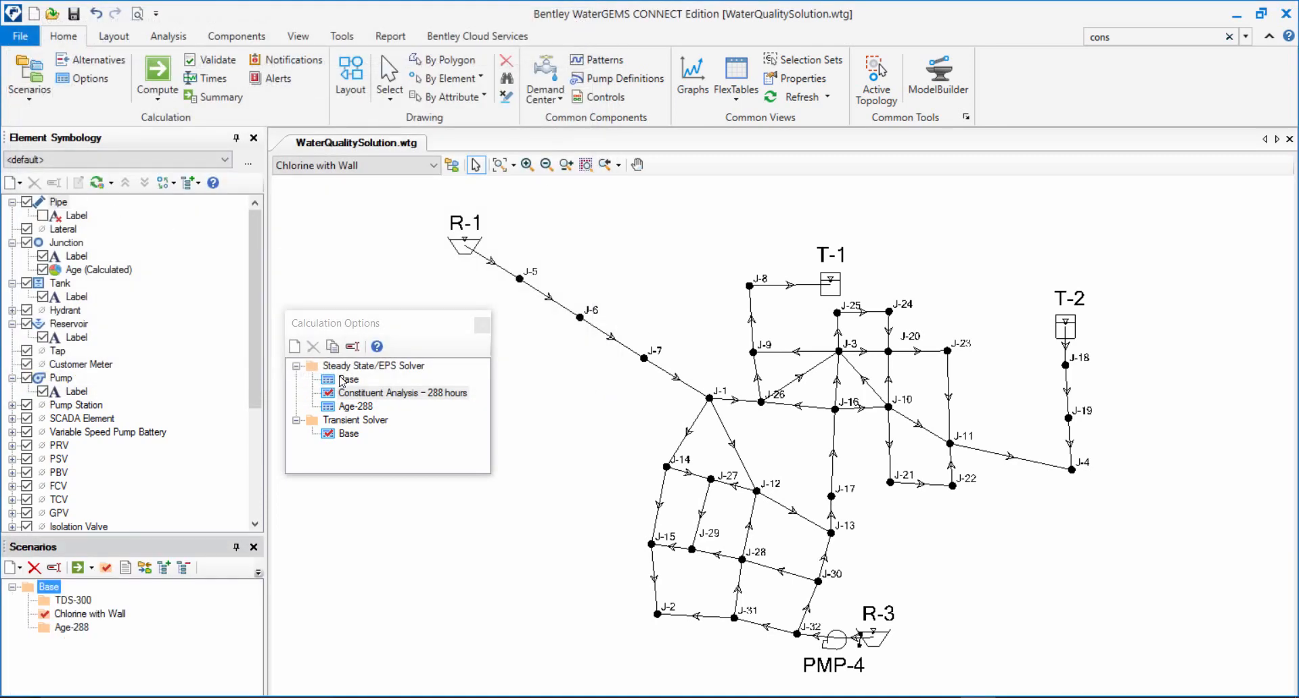
double_click(80, 614)
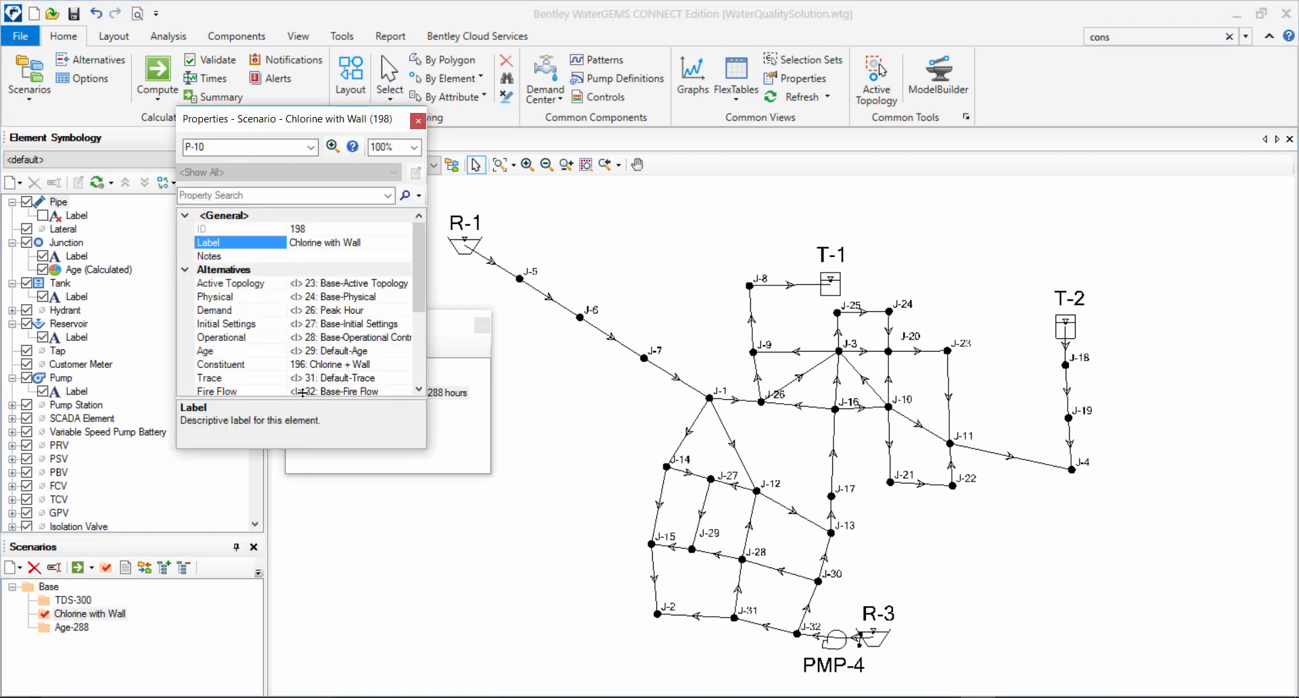
drag(406, 447, 410, 593)
drag(427, 522, 480, 521)
click(441, 501)
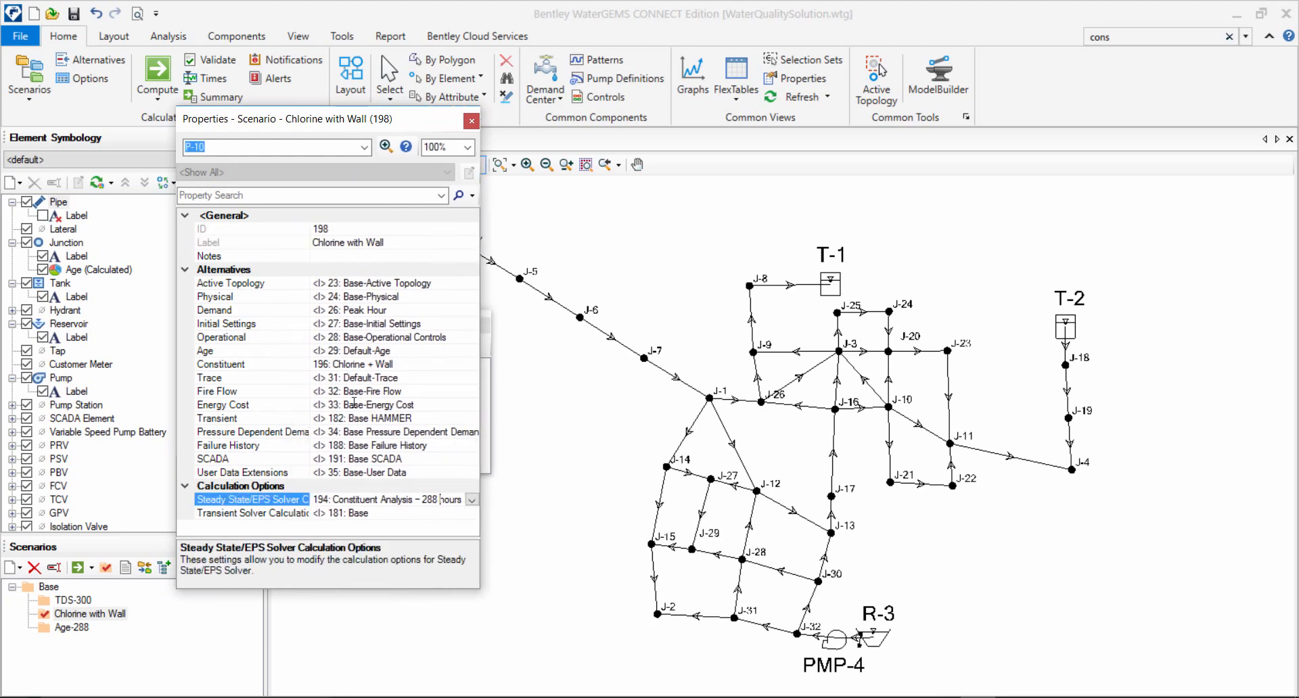
click(473, 501)
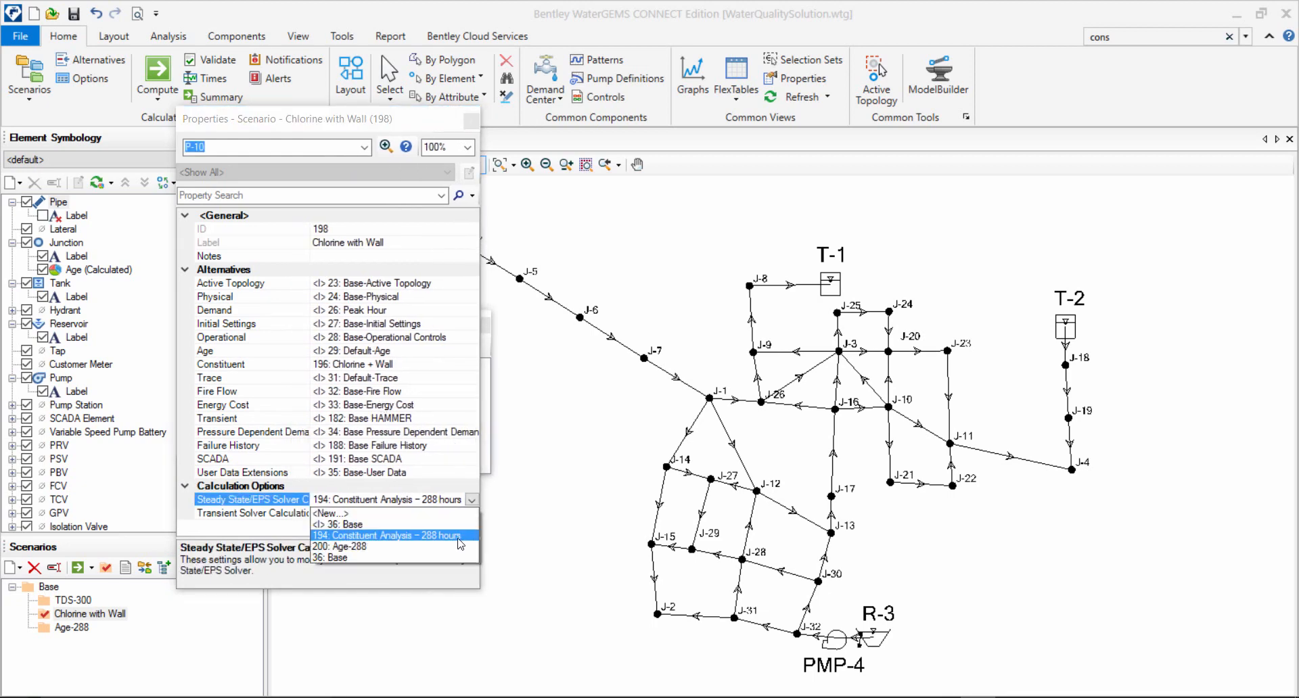
click(369, 435)
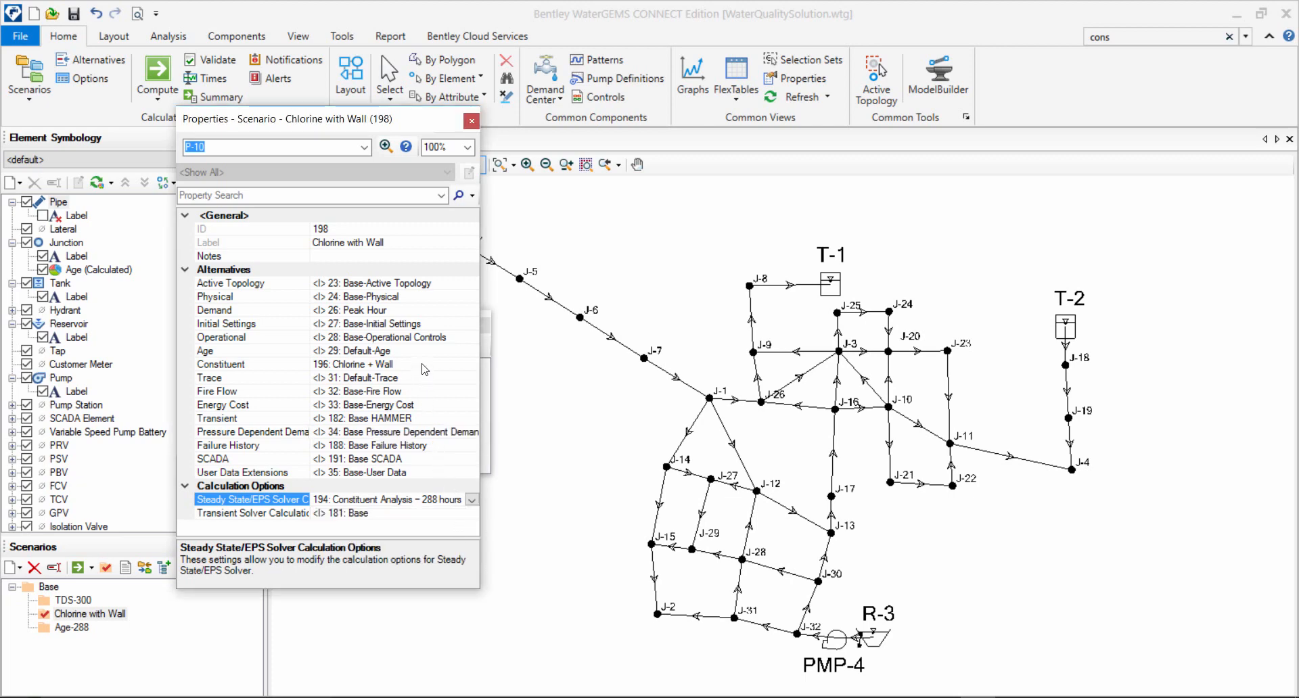
Check the Constituent alternative assigned to the Chlorine with Wall scenario, keeping Chlorine + Wall, and close the scenario properties.
click(425, 366)
click(472, 365)
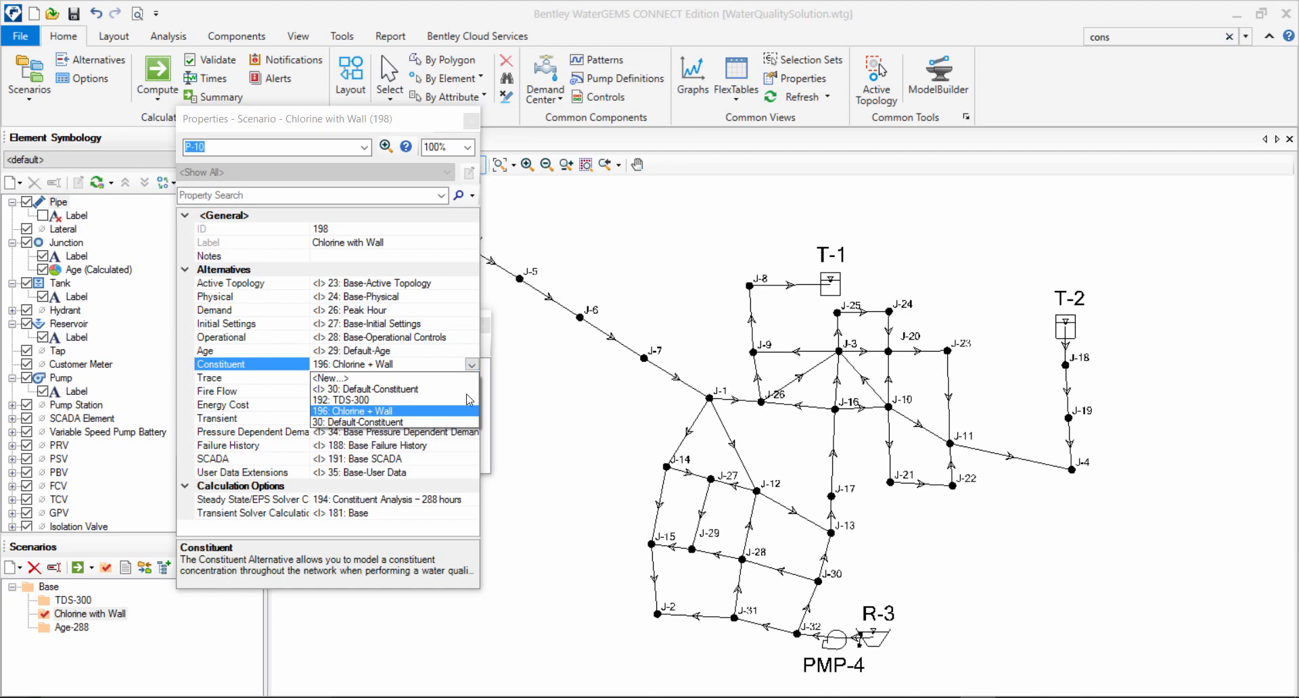
click(397, 411)
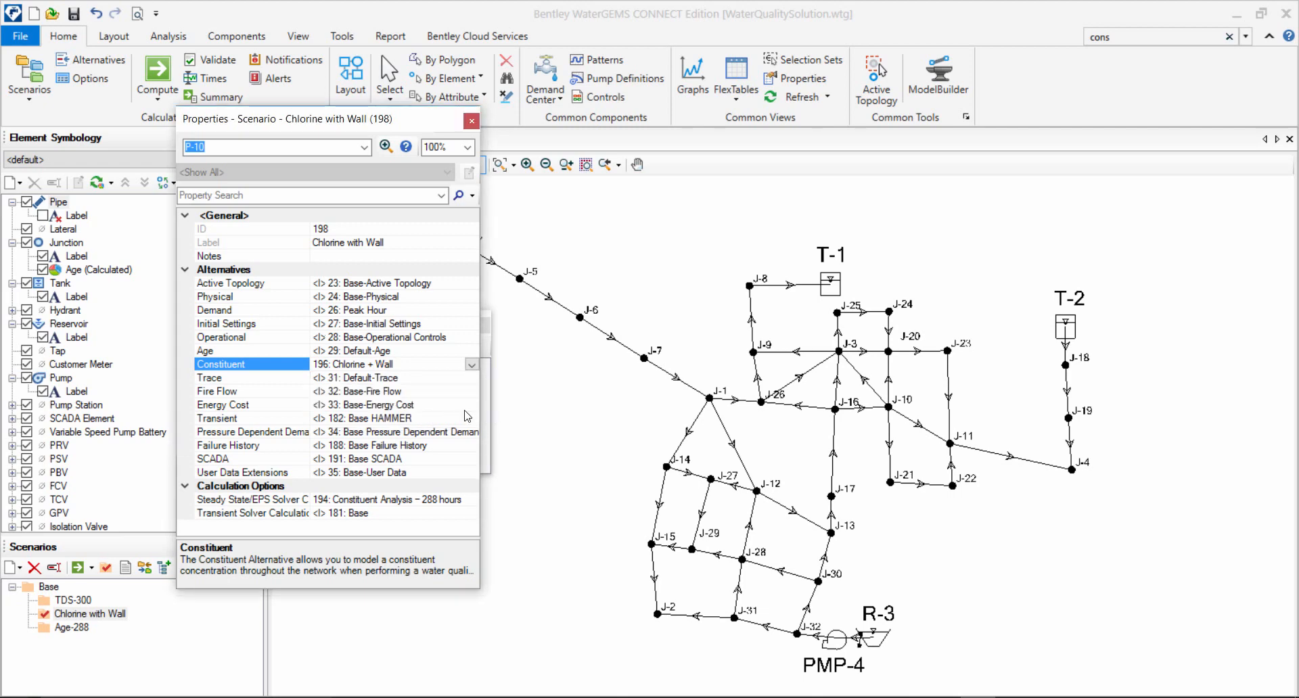
click(471, 122)
Close the calculation options list and compute the Chlorine with Wall scenario.
click(482, 325)
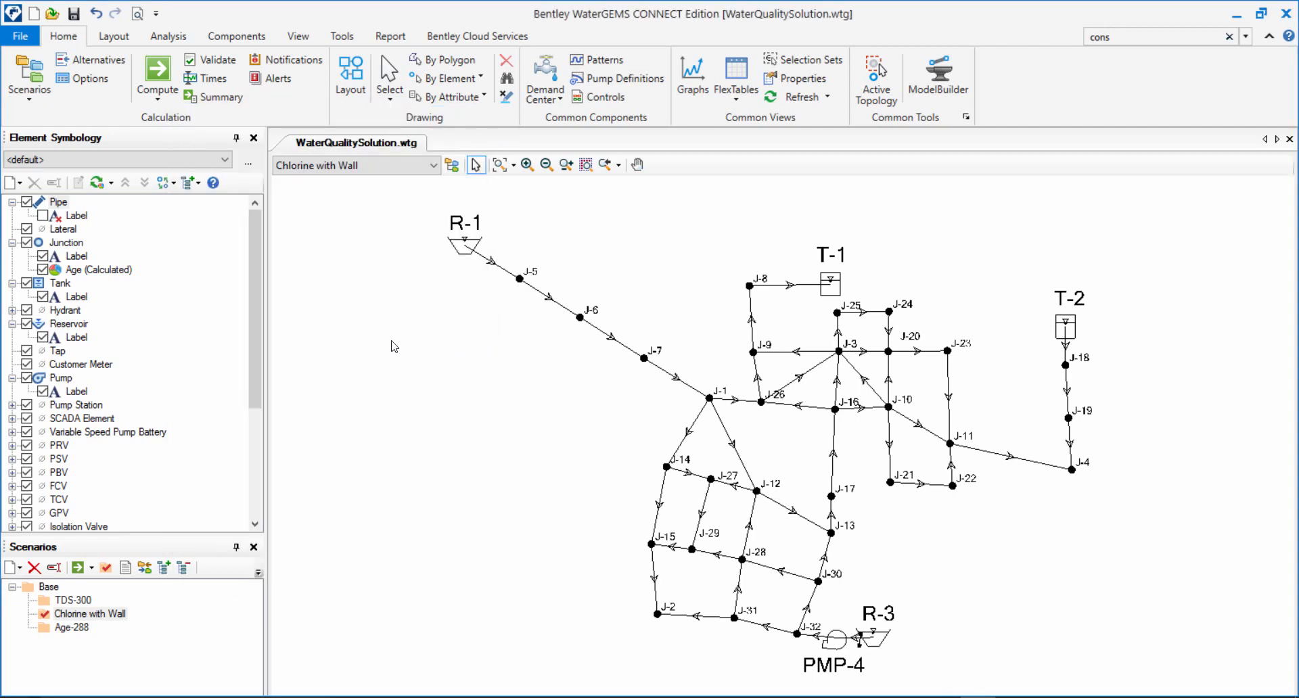
click(157, 73)
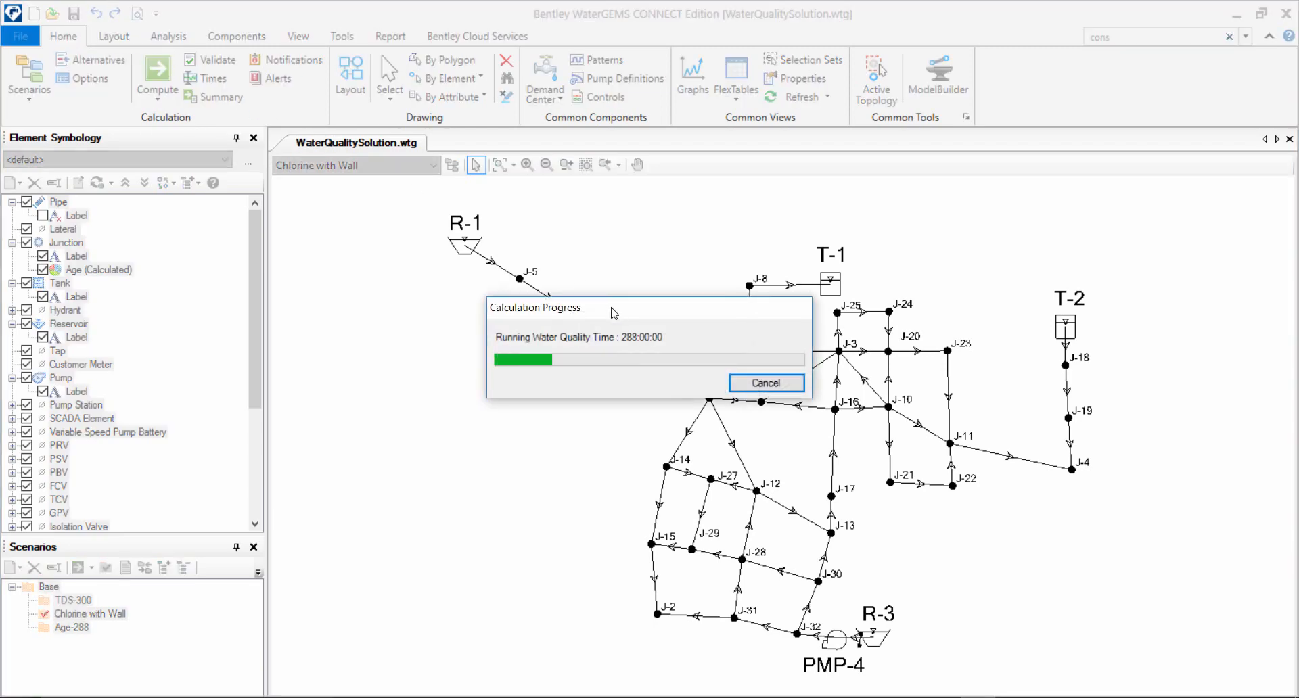
click(901, 136)
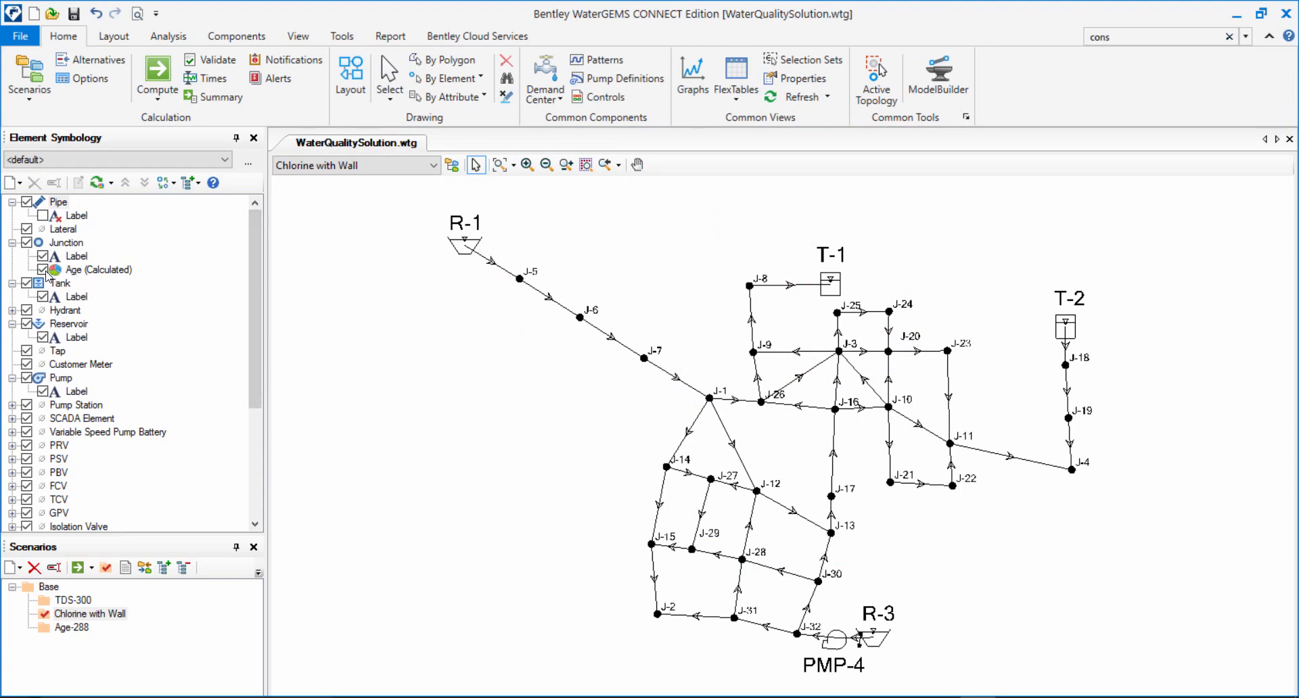
right_click(63, 205)
mouse_move(125, 213)
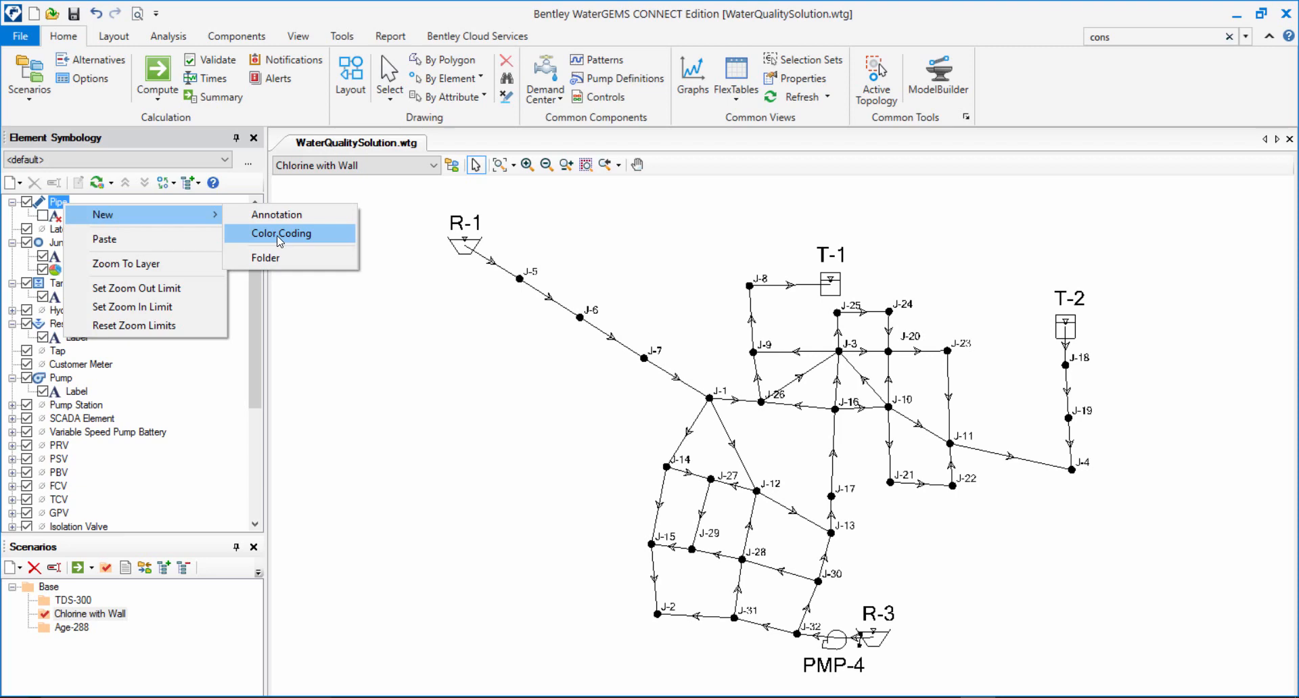
click(521, 327)
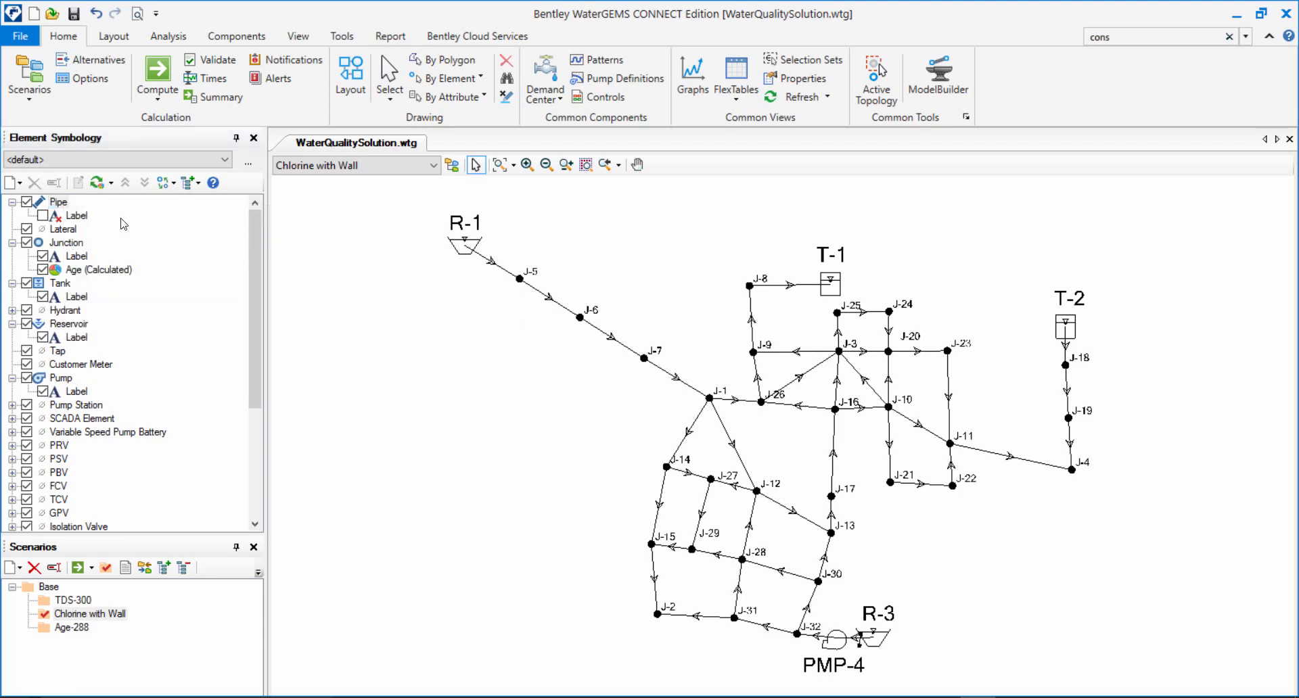
Create a new color coding for pipes based on the Concentration (Calculated) water quality result.
right_click(60, 204)
mouse_move(139, 216)
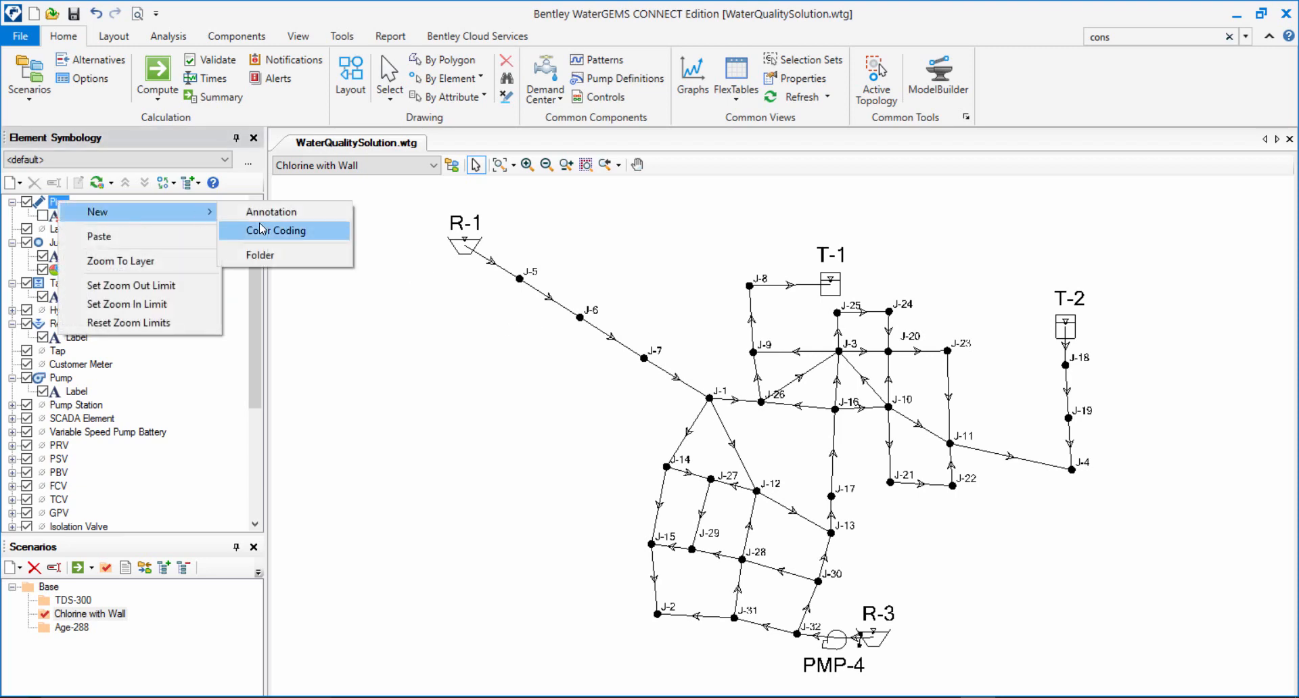
click(265, 231)
click(640, 246)
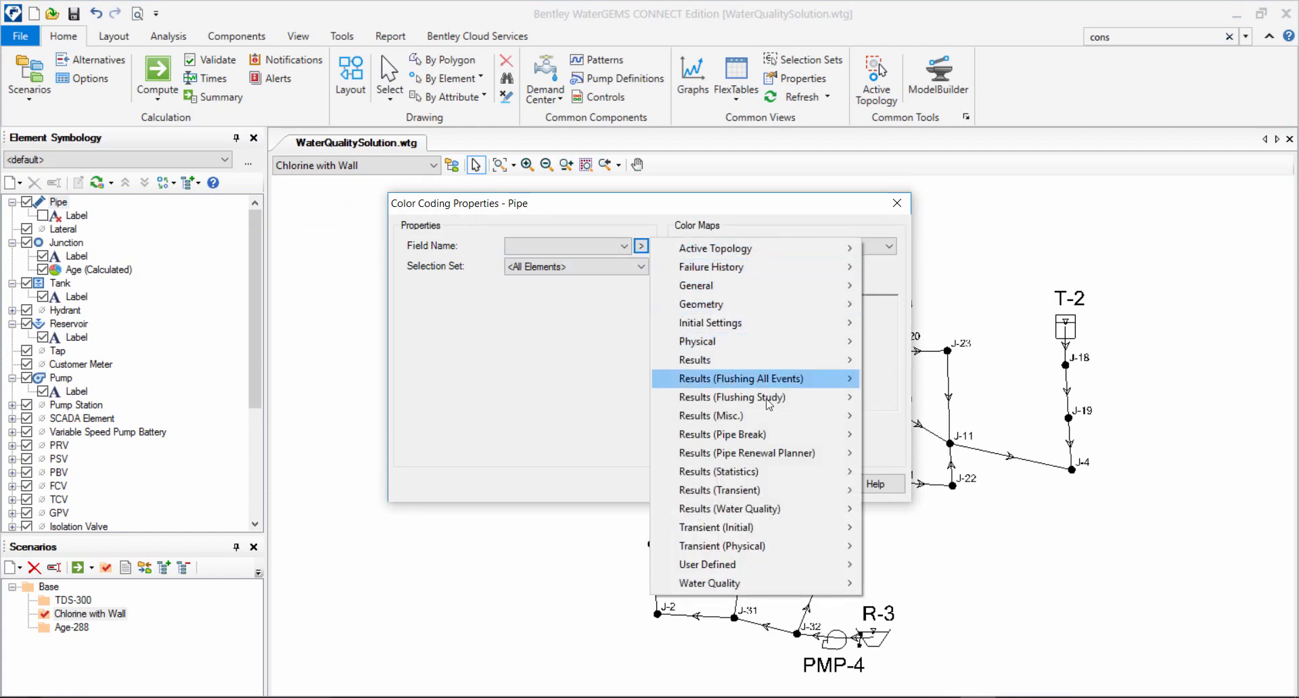
mouse_move(783, 515)
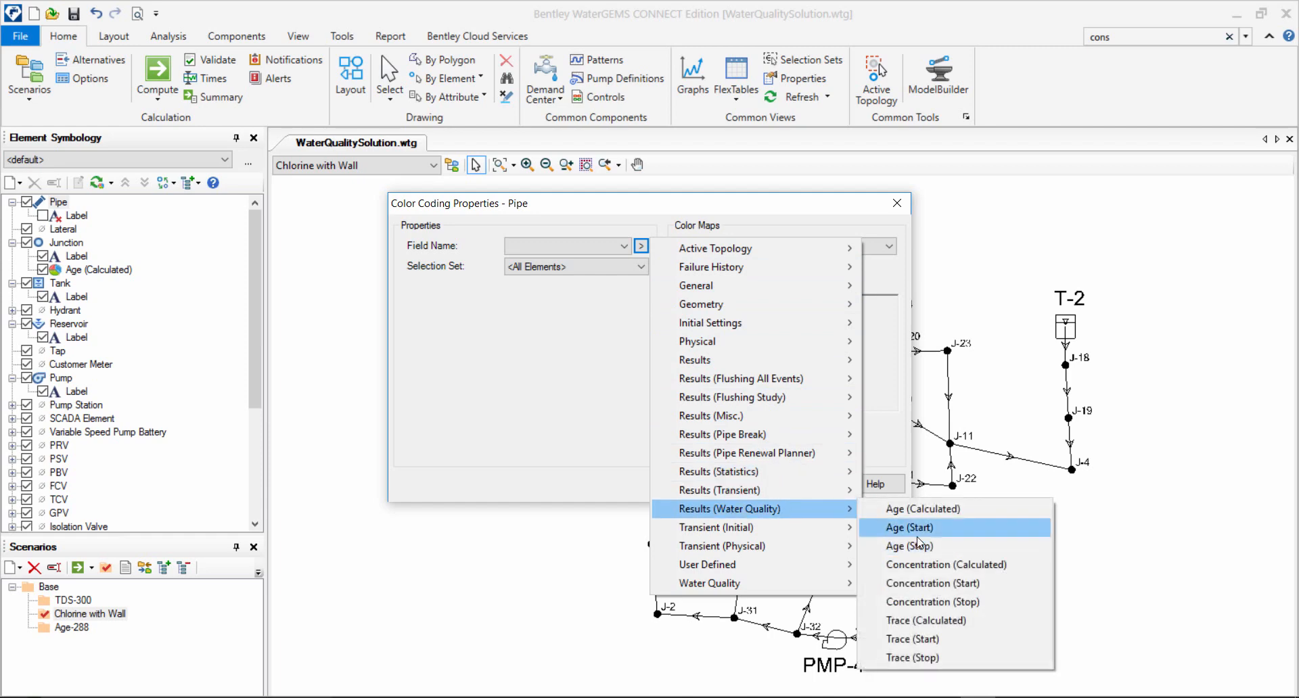
click(954, 565)
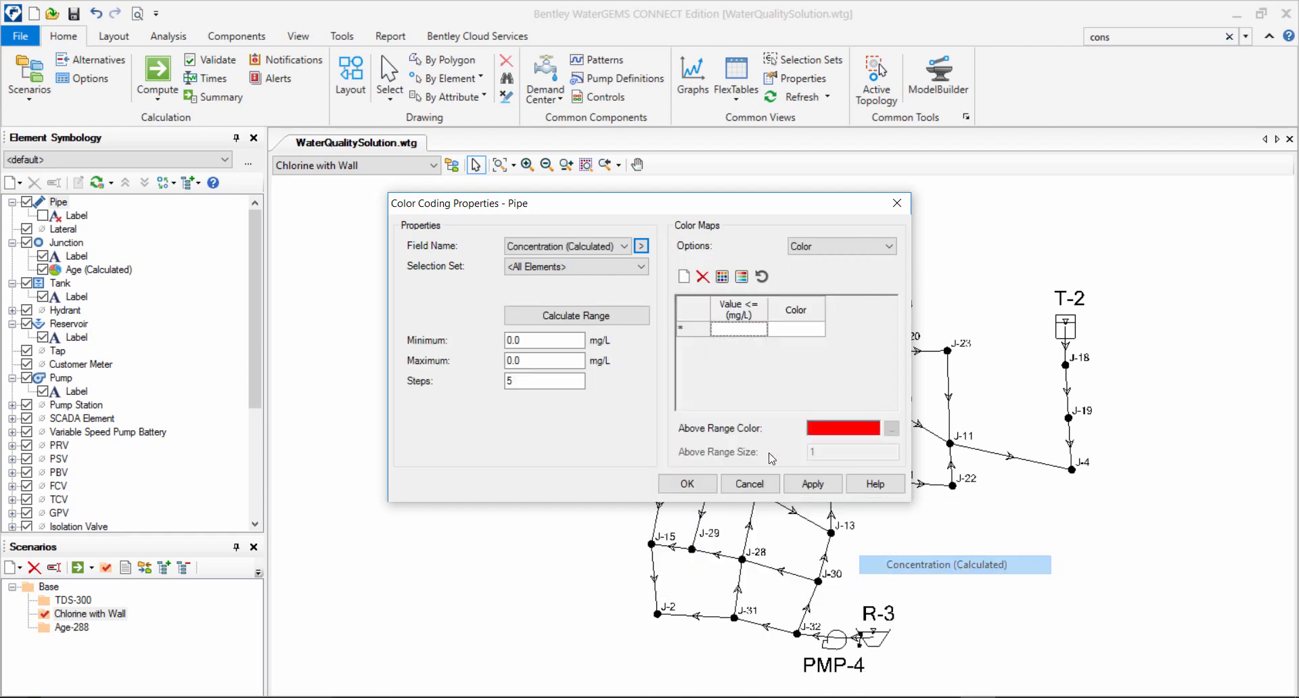
Calculate the full concentration range for the pipe color coding and initialize its five-step color map.
click(609, 318)
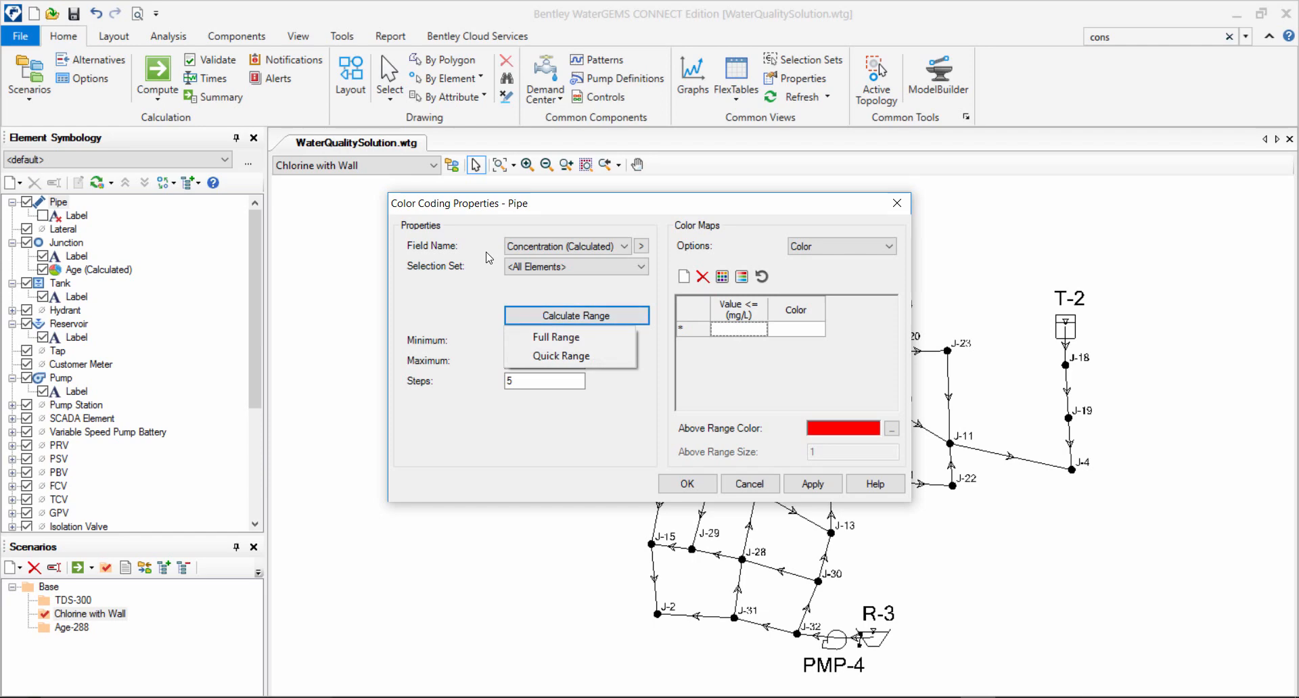
click(583, 338)
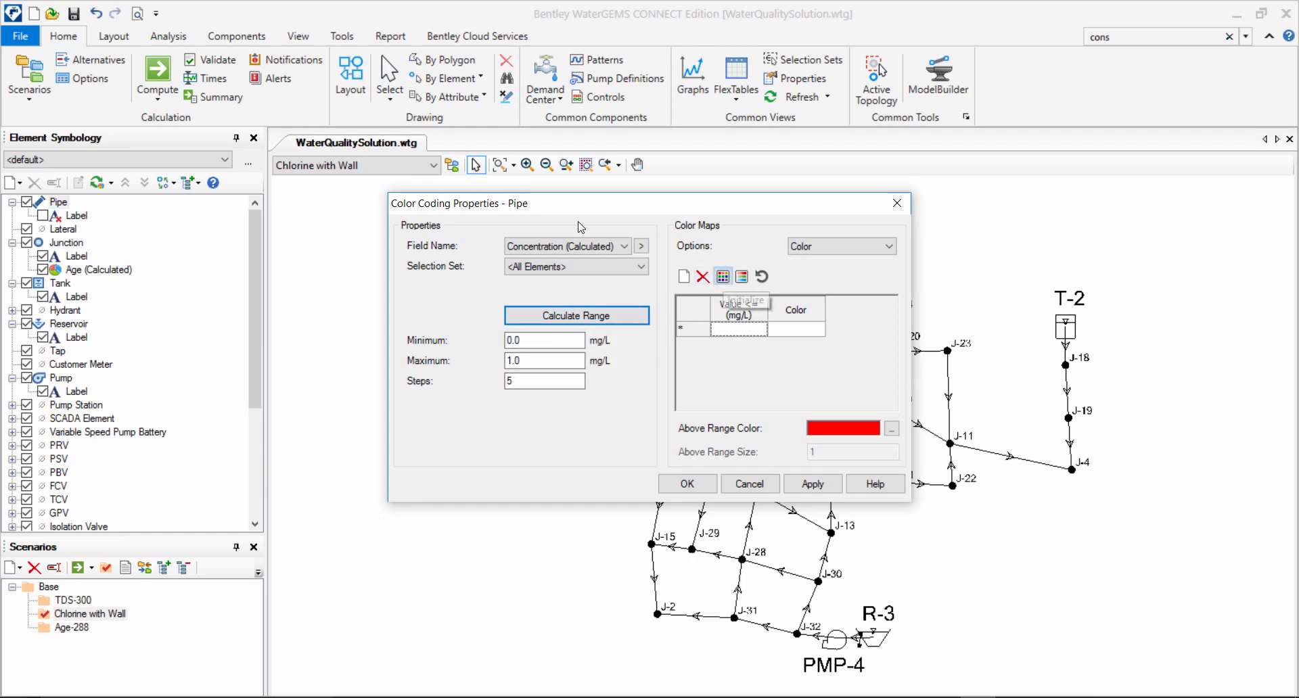
click(722, 277)
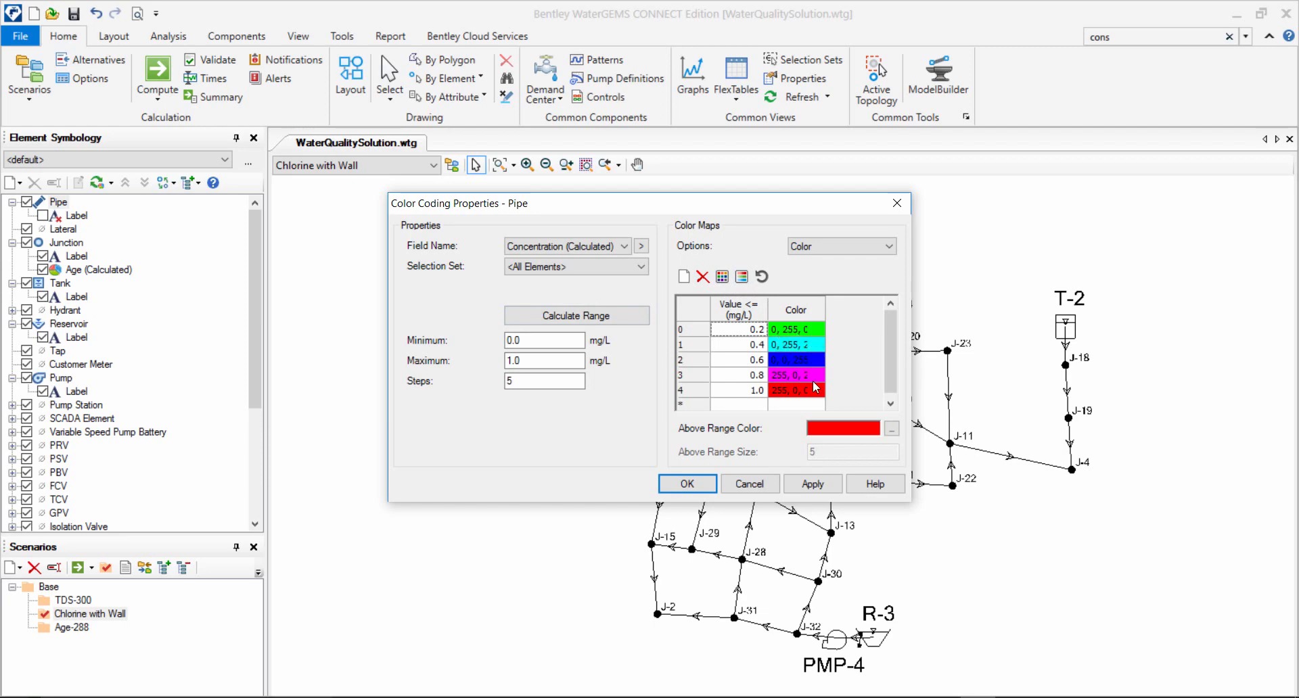
Change the color of the 0.2 mg/L class to a different green shade and apply the pipe color coding.
click(796, 331)
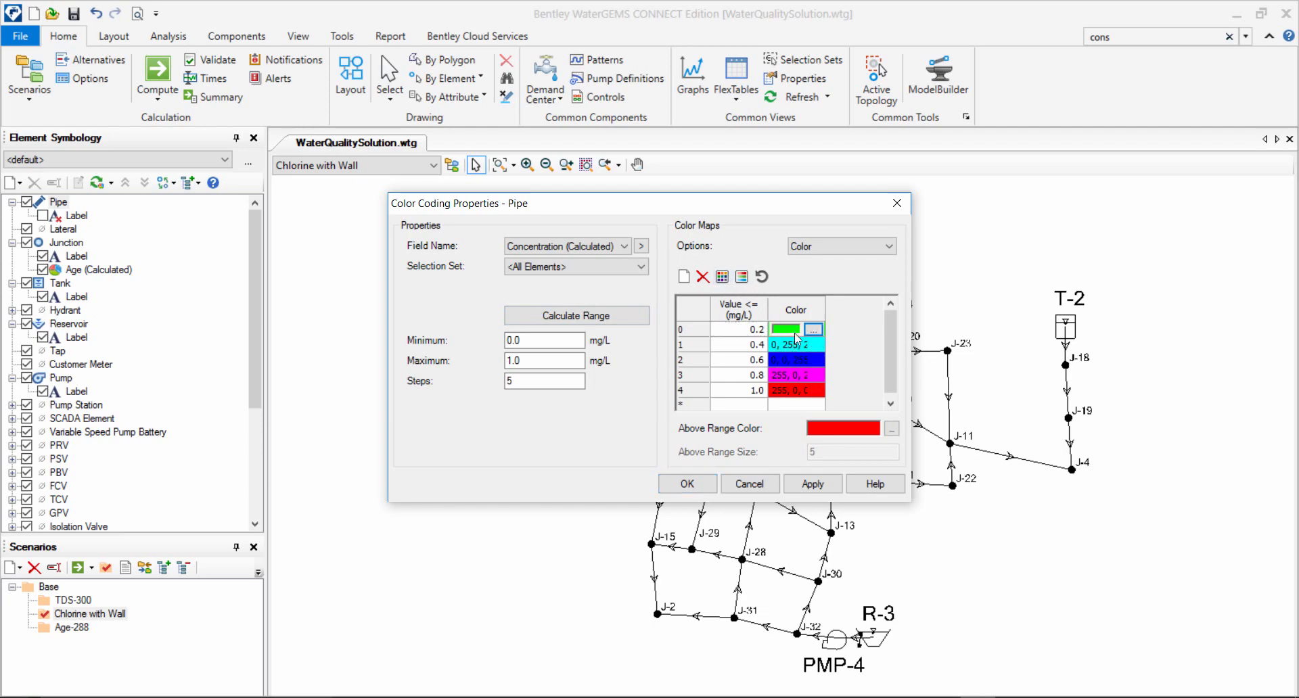
click(813, 330)
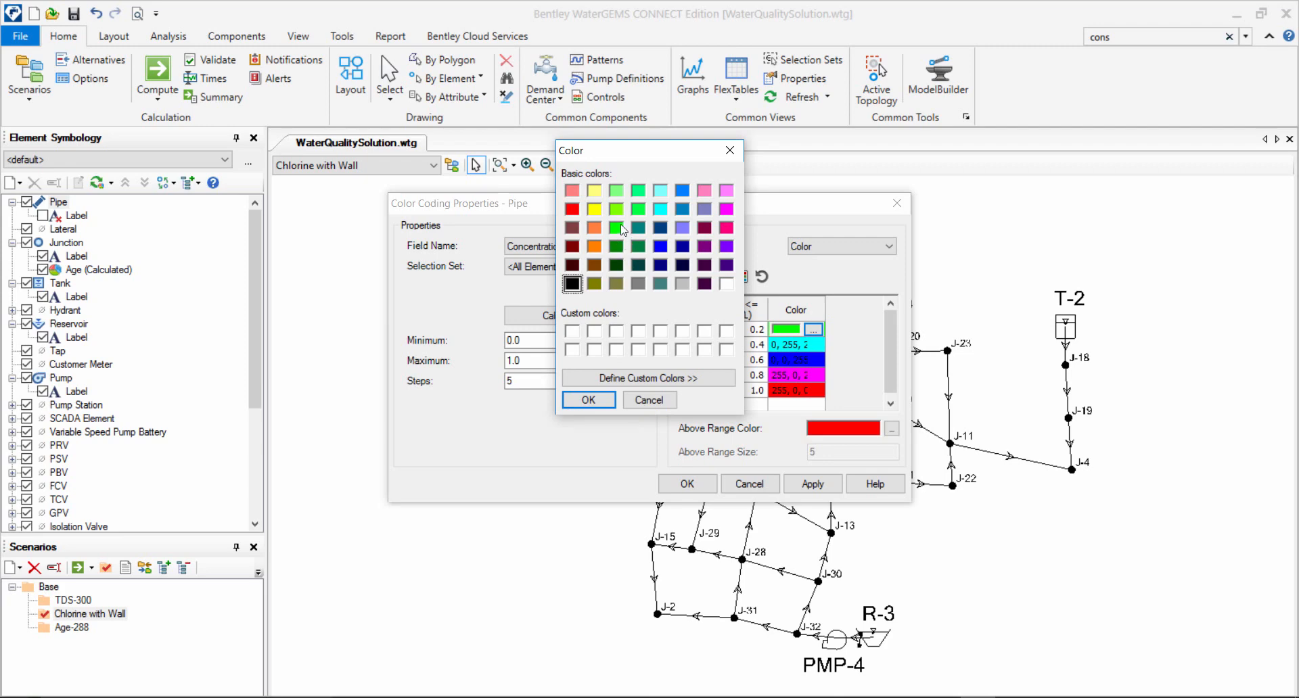
click(639, 229)
click(638, 209)
click(588, 401)
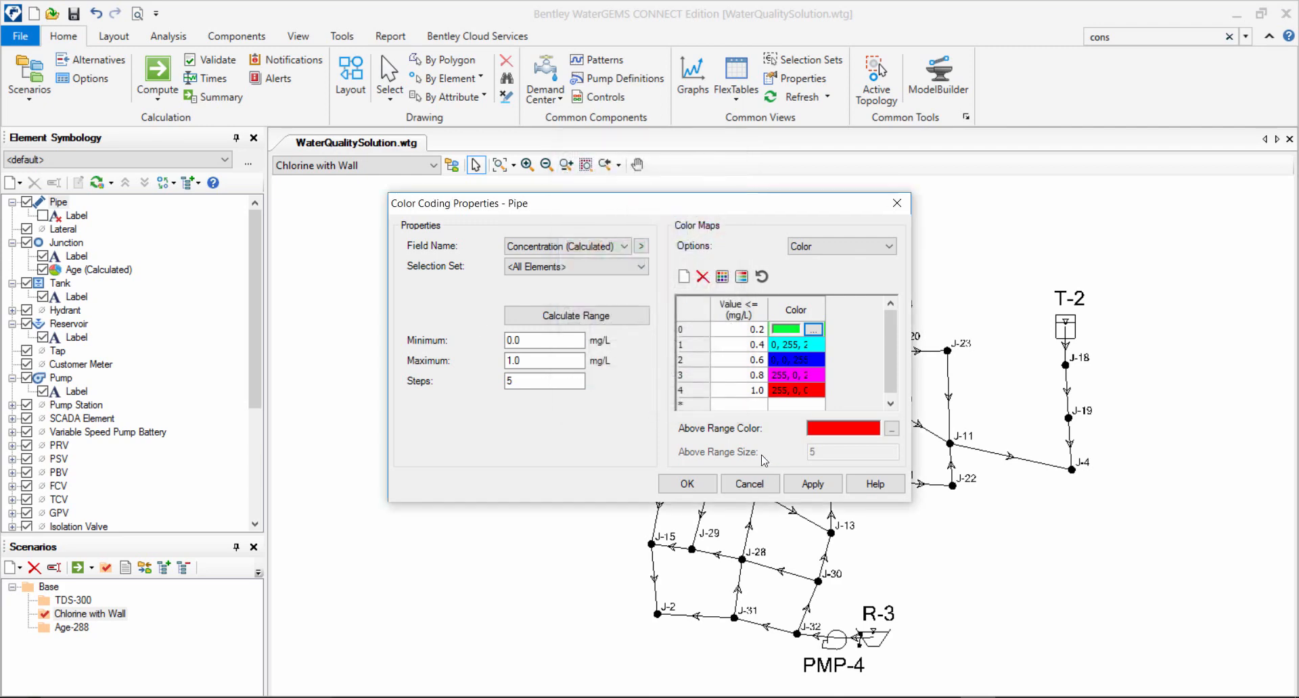
click(812, 483)
click(685, 483)
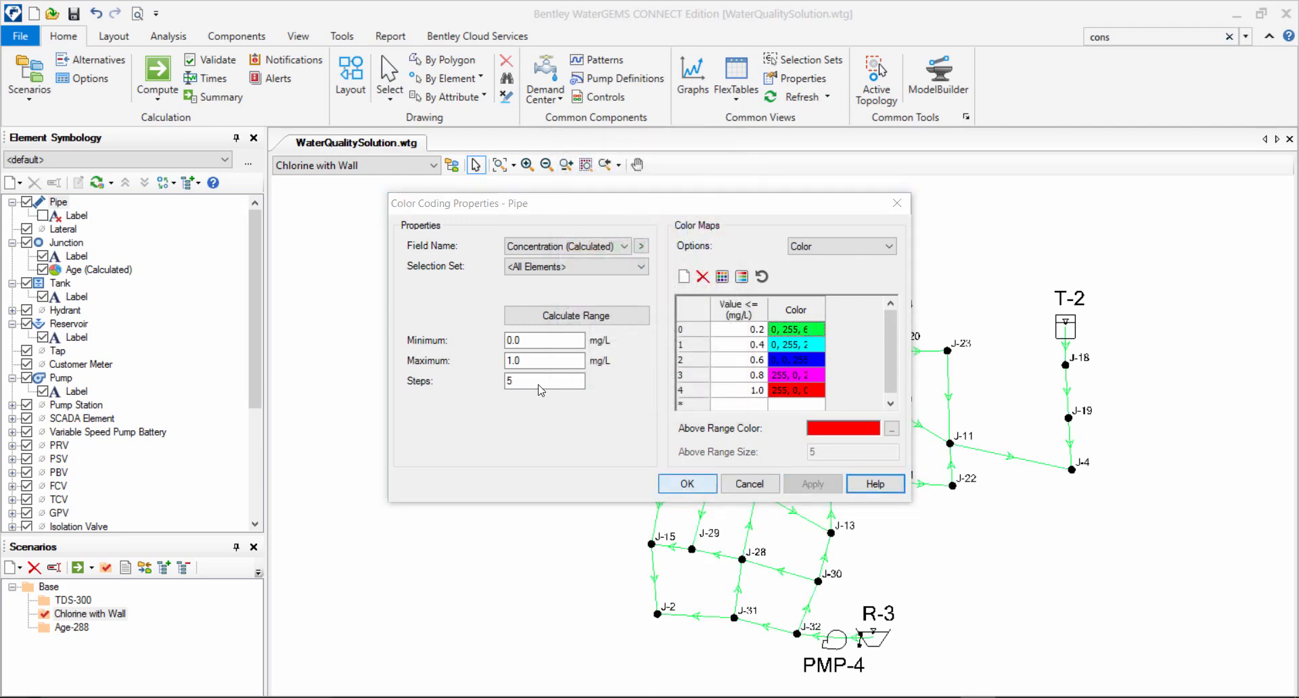
Switch the pipes' Concentration (Calculated) color coding to Color and Size and apply it.
click(155, 210)
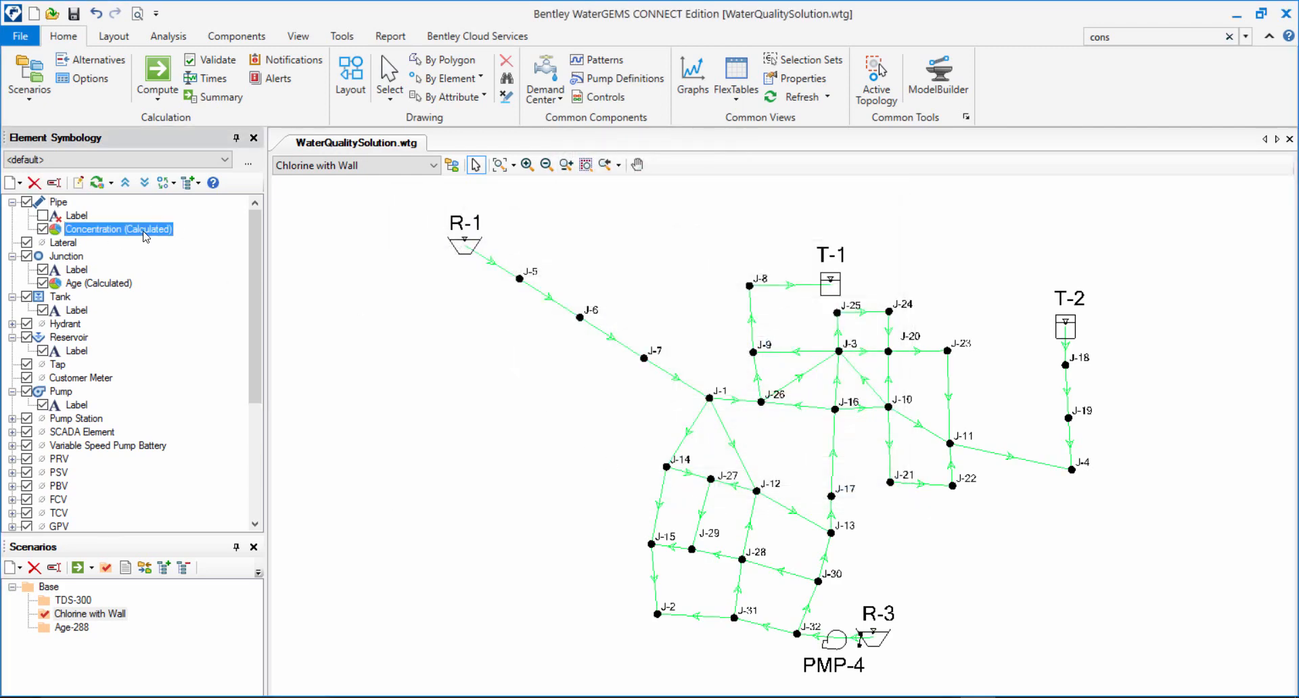
double_click(145, 236)
click(812, 246)
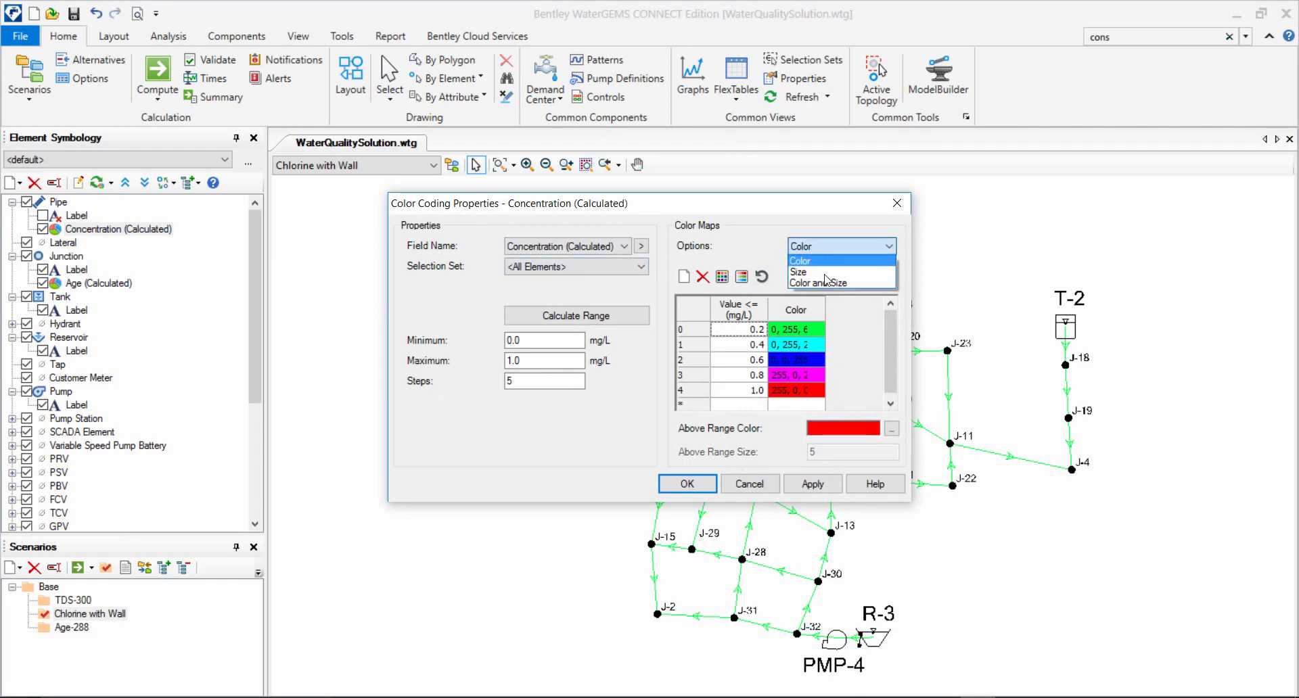
click(826, 284)
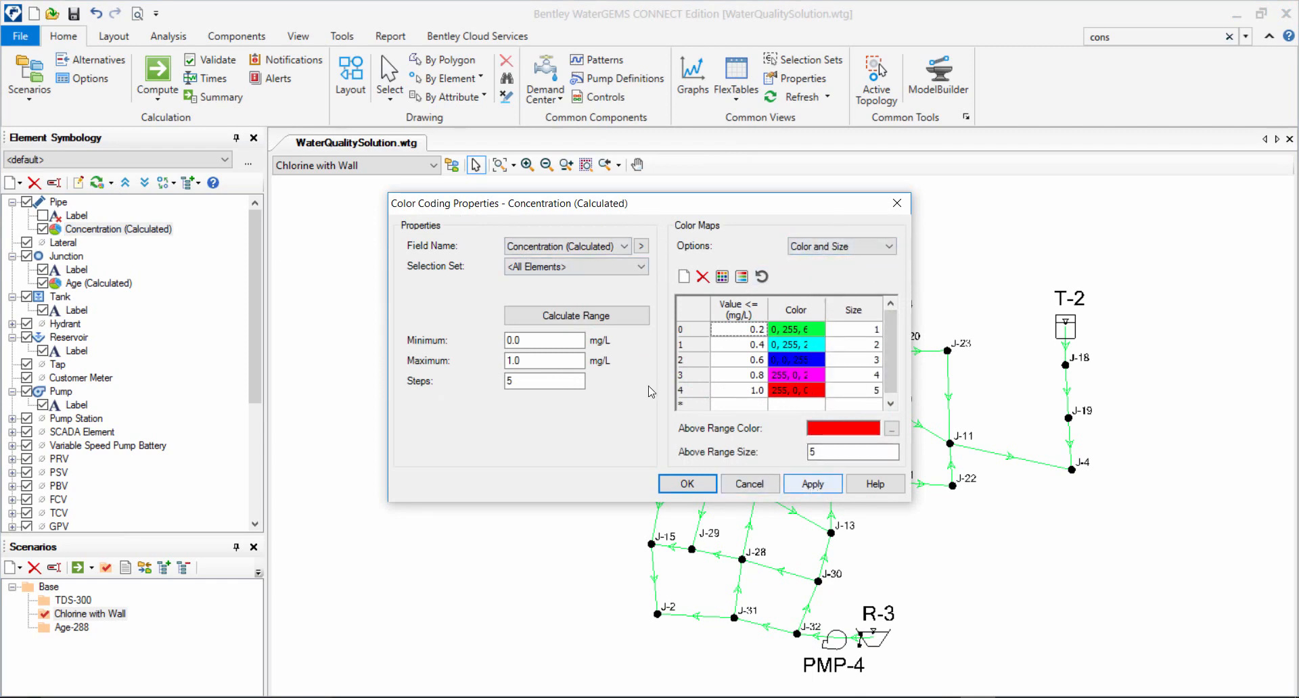
click(813, 484)
click(688, 489)
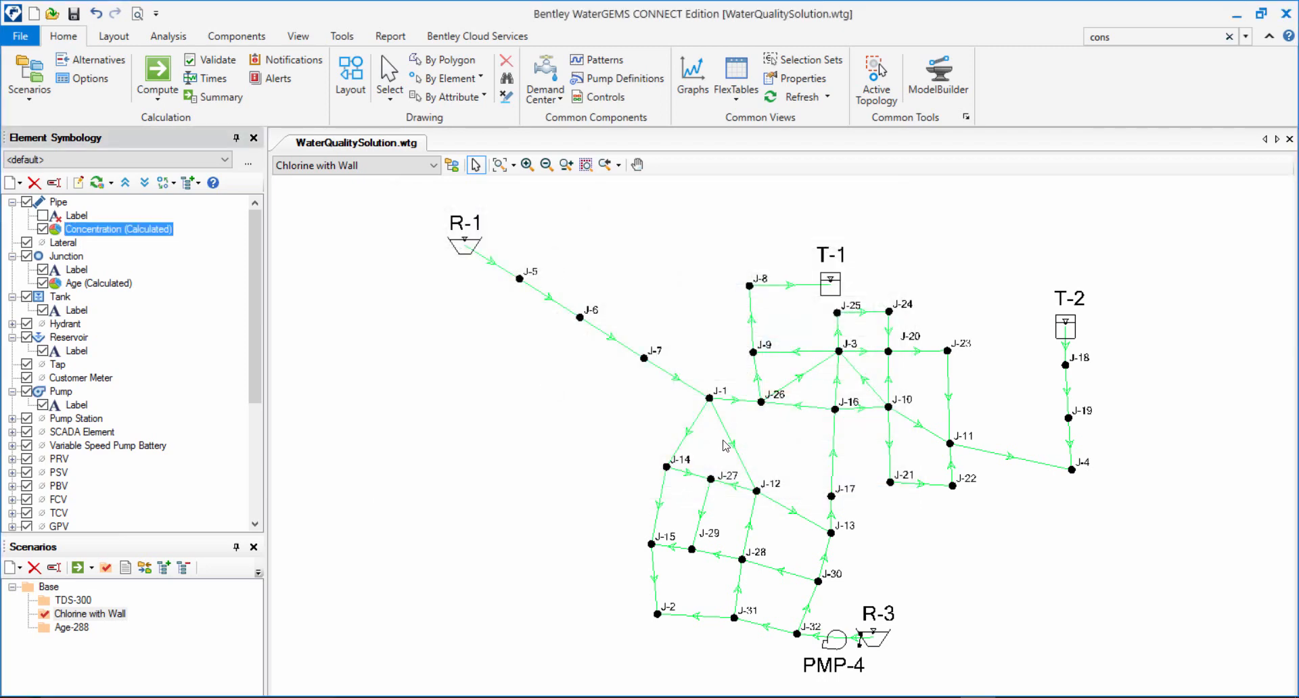
Play the Chlorine with Wall results over time in the Time Browser to watch how pipe concentrations change.
click(204, 84)
drag(237, 119, 346, 341)
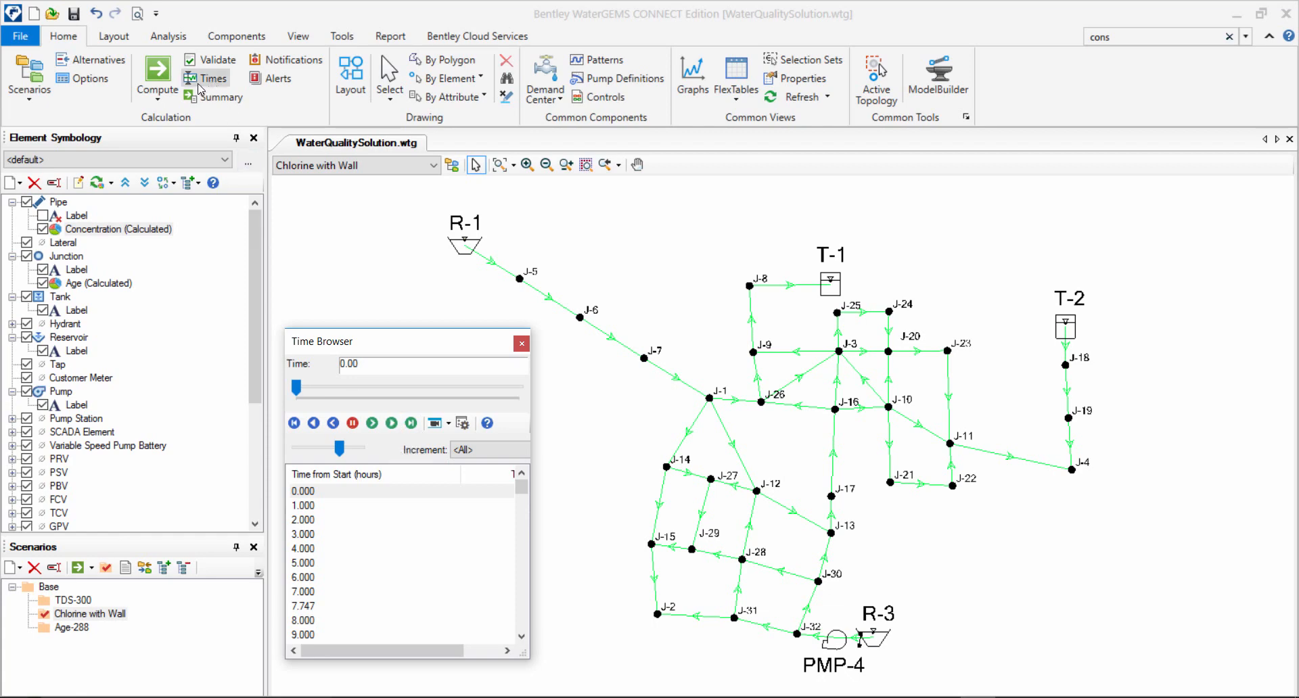
click(392, 423)
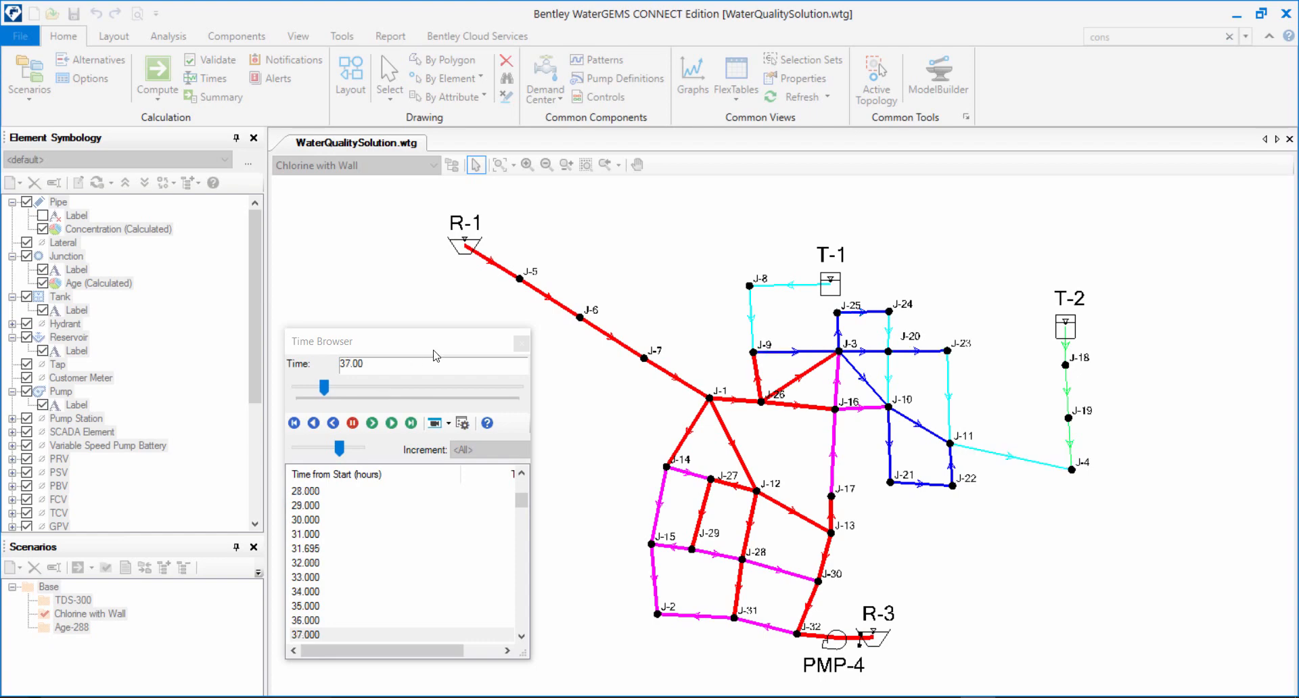
click(522, 345)
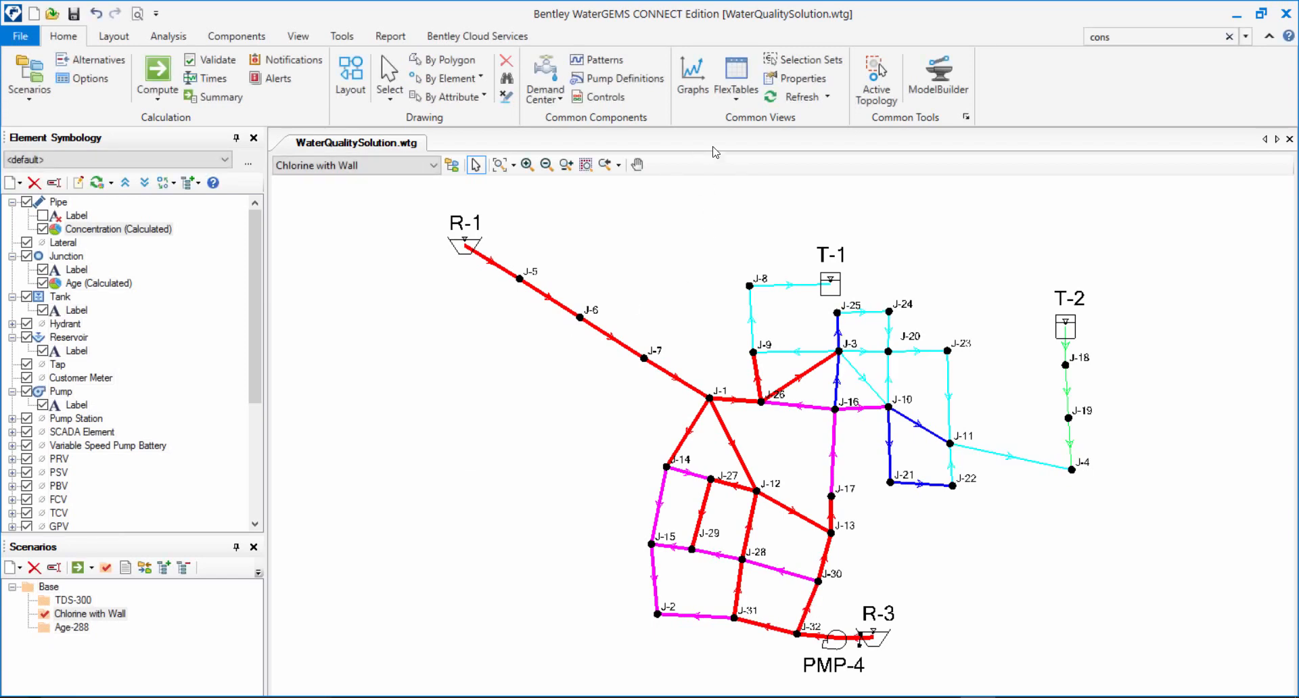
Open the pipe FlexTable and add the water quality result Concentration (Calculated) to its selected columns.
click(734, 95)
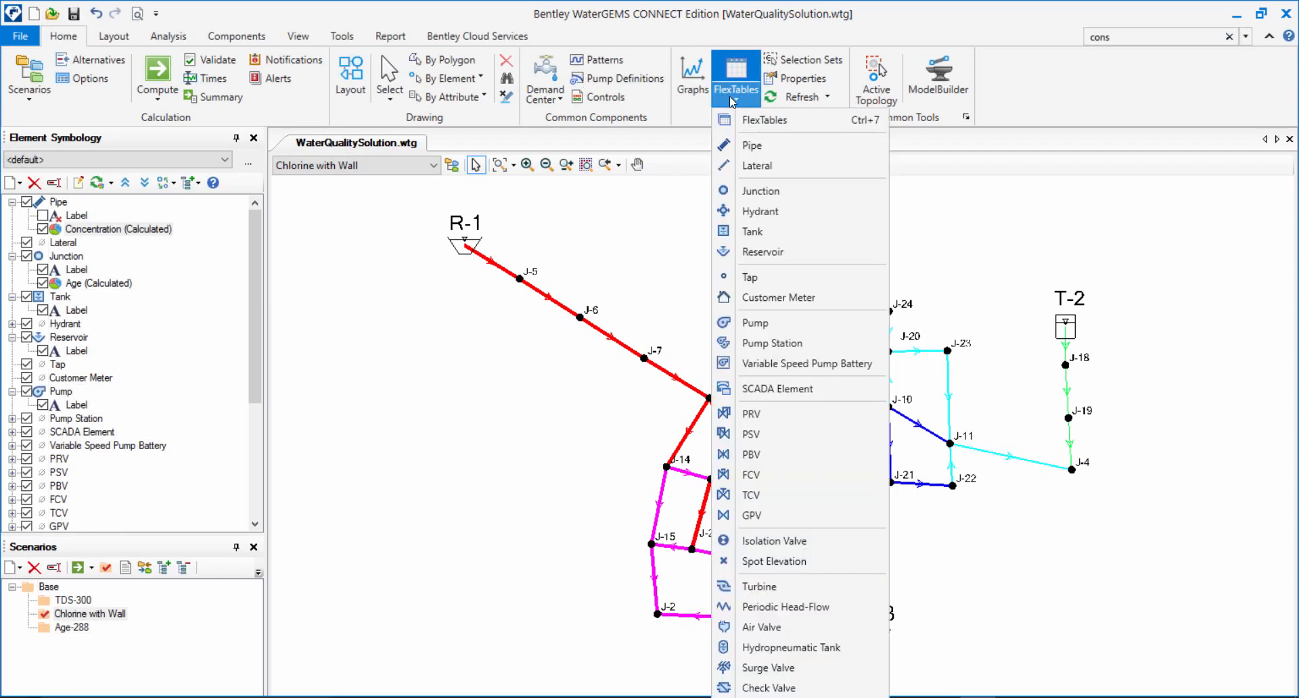
click(759, 143)
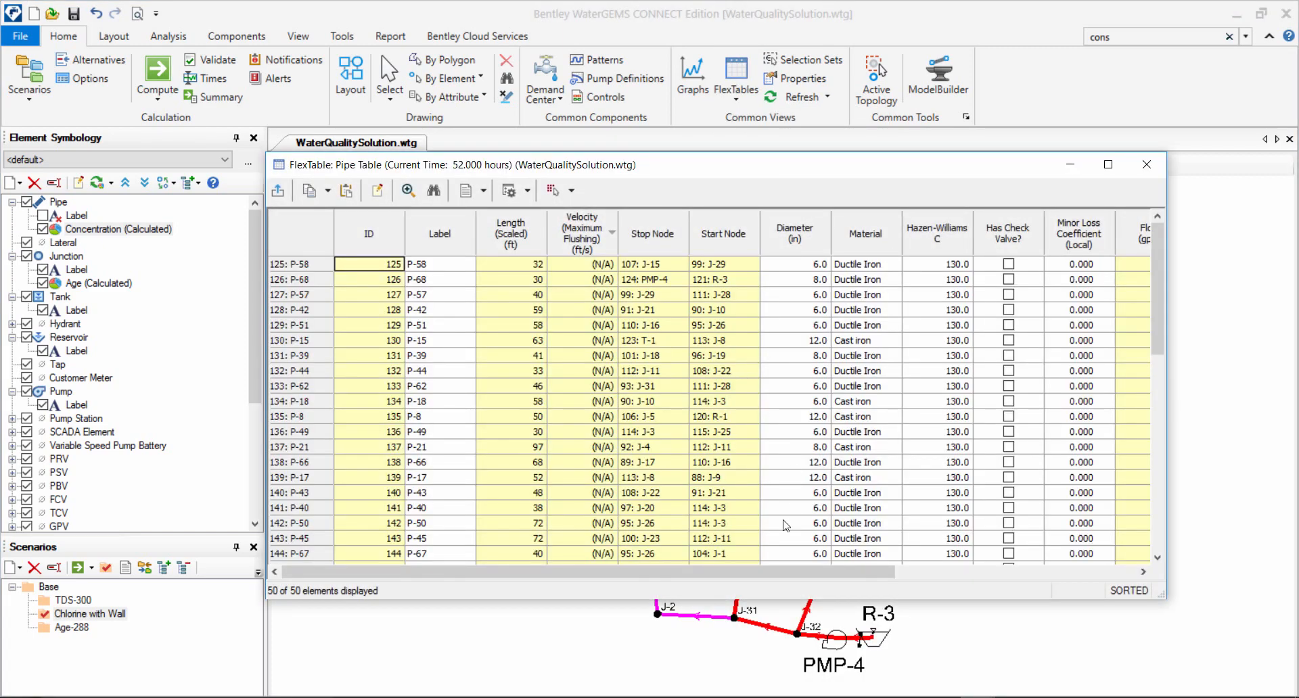
drag(713, 570, 621, 568)
click(377, 190)
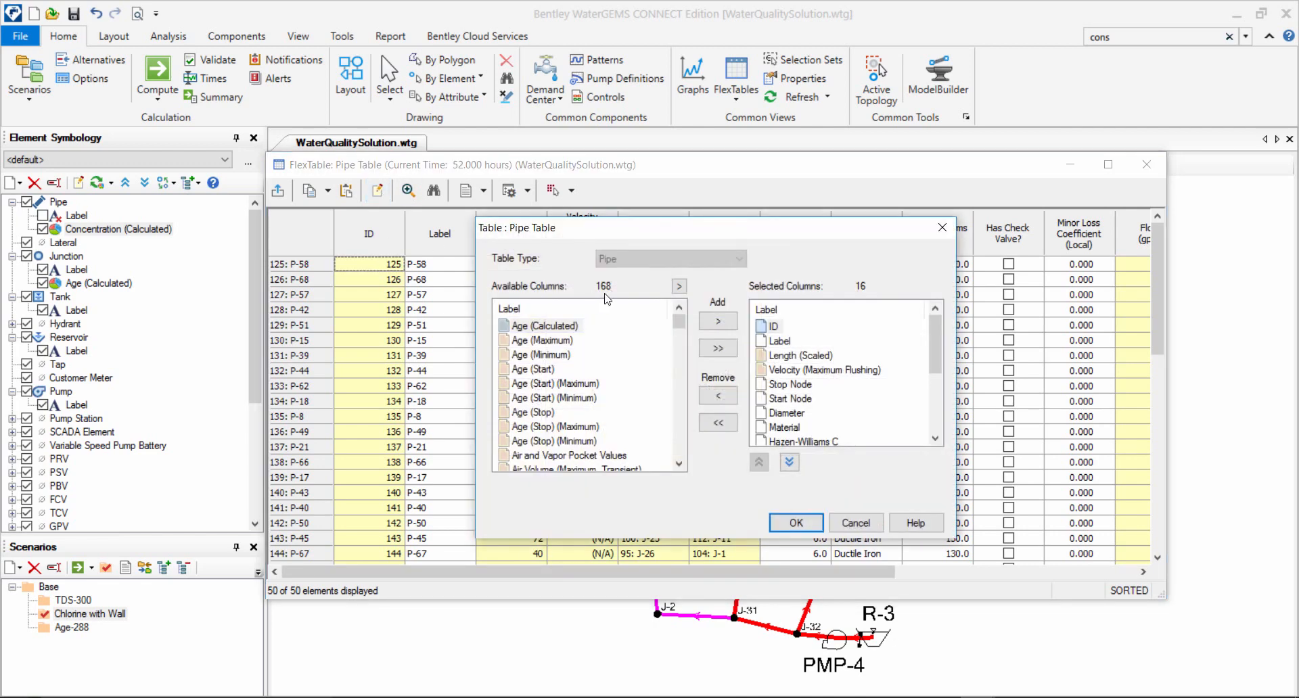
click(678, 286)
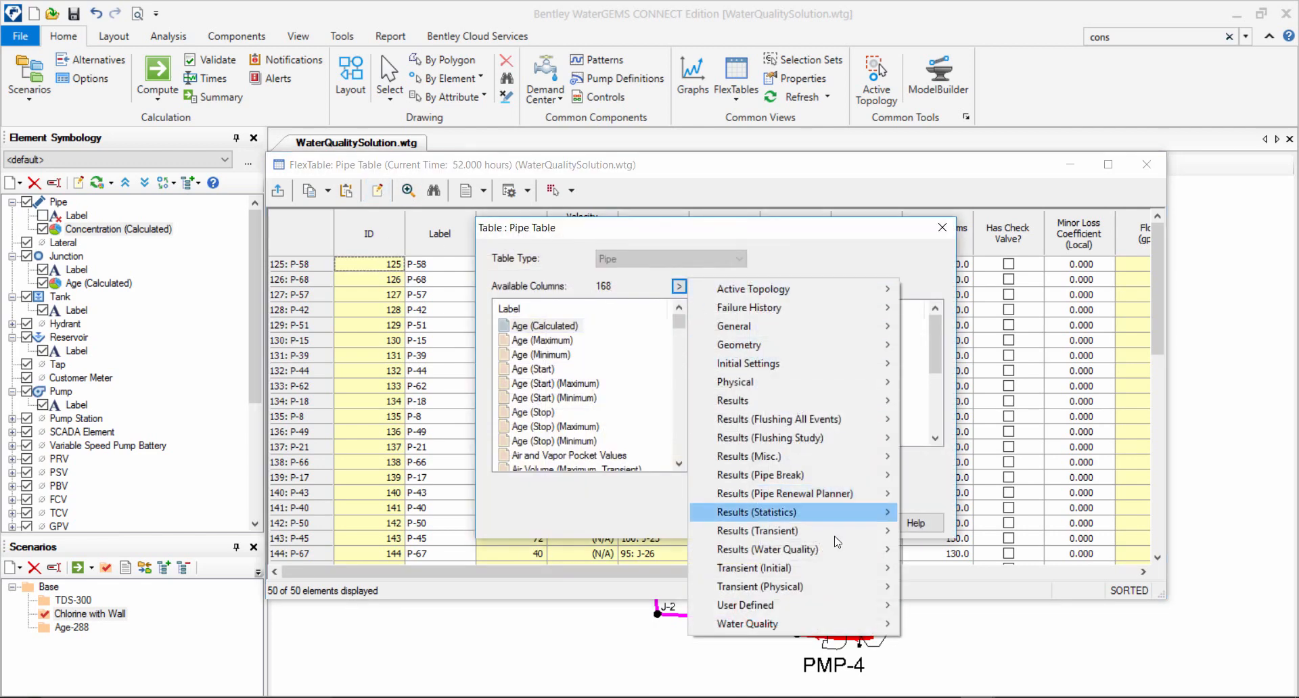
mouse_move(847, 602)
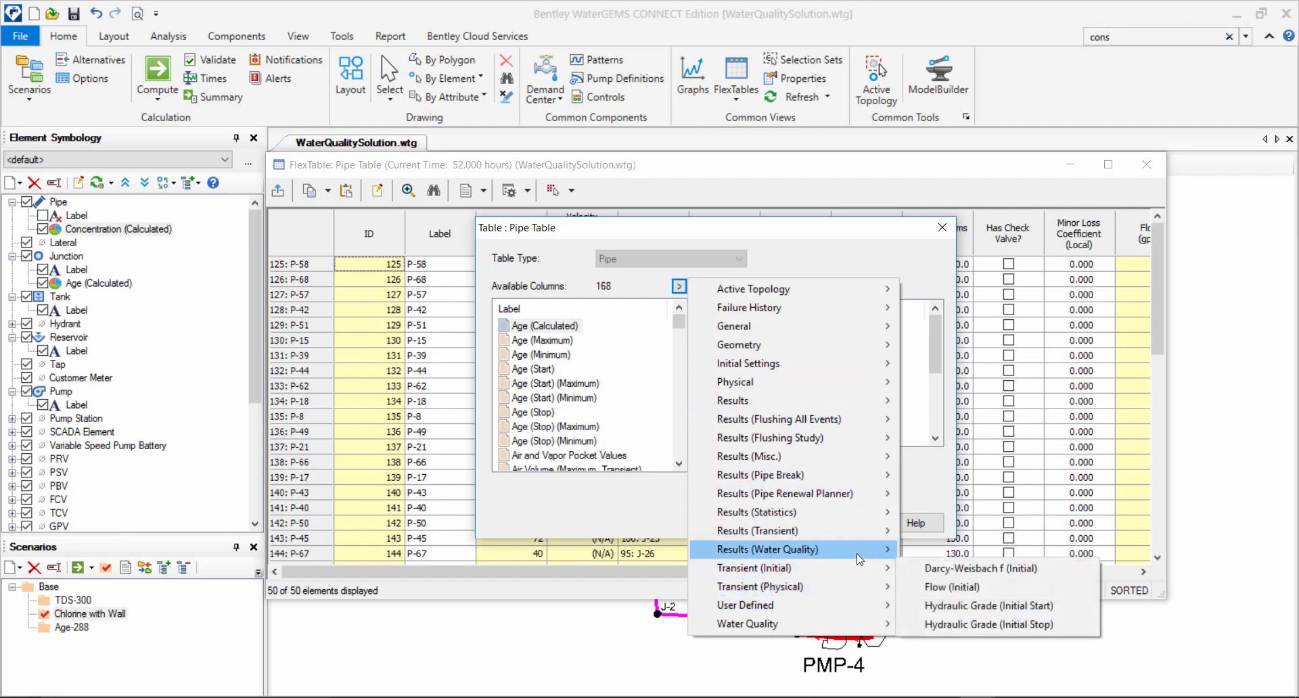
mouse_move(862, 551)
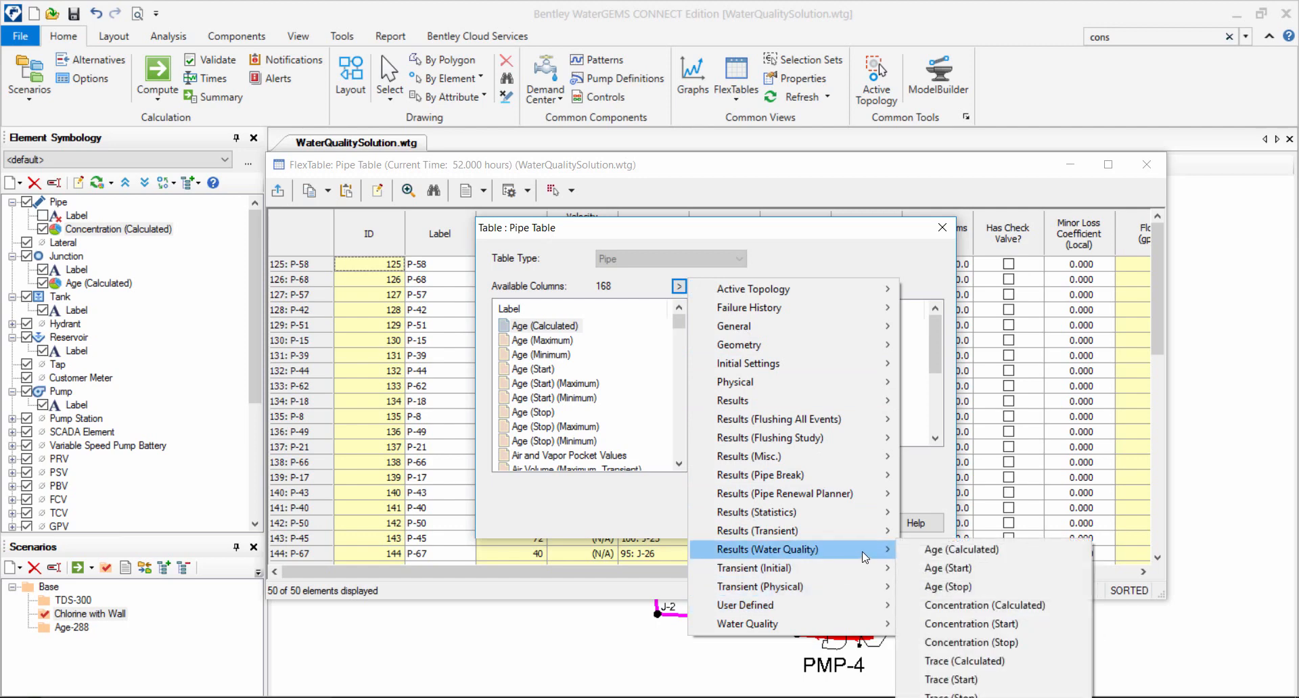
click(969, 605)
scroll(868, 436, down, 3)
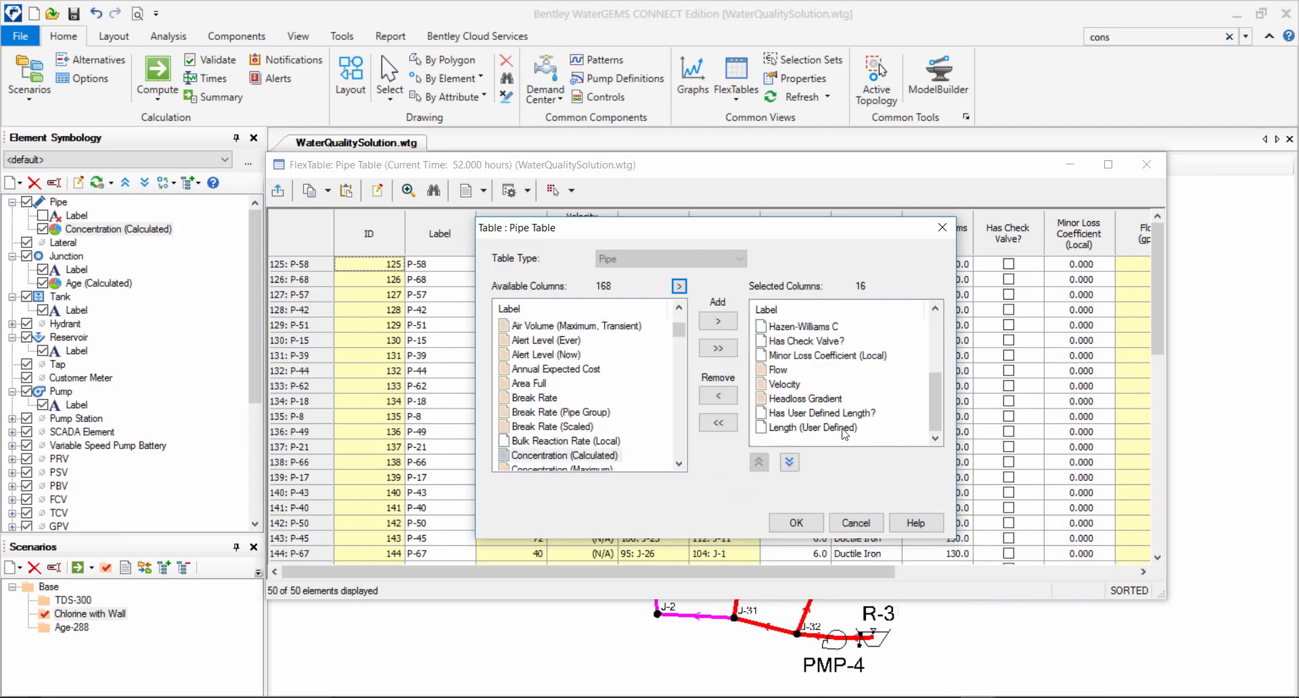
double_click(588, 458)
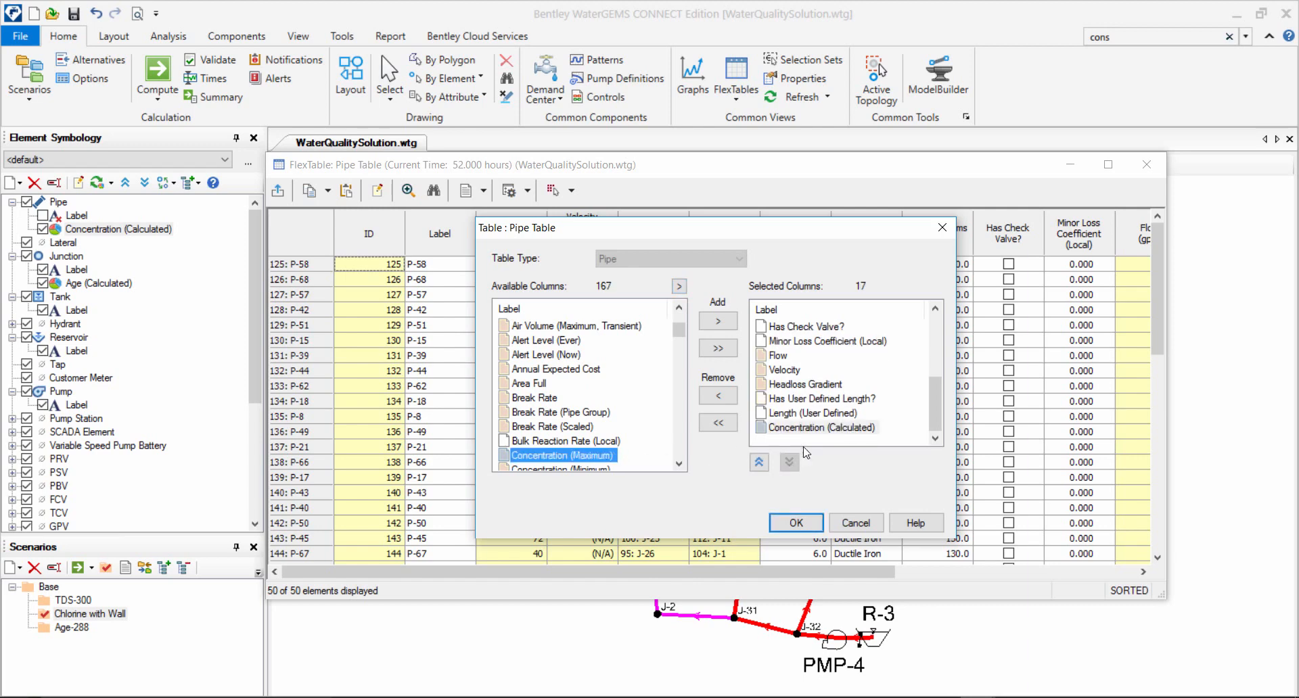
Move the Concentration (Calculated) column up to directly after Length (Scaled) and apply the pipe table layout.
click(758, 462)
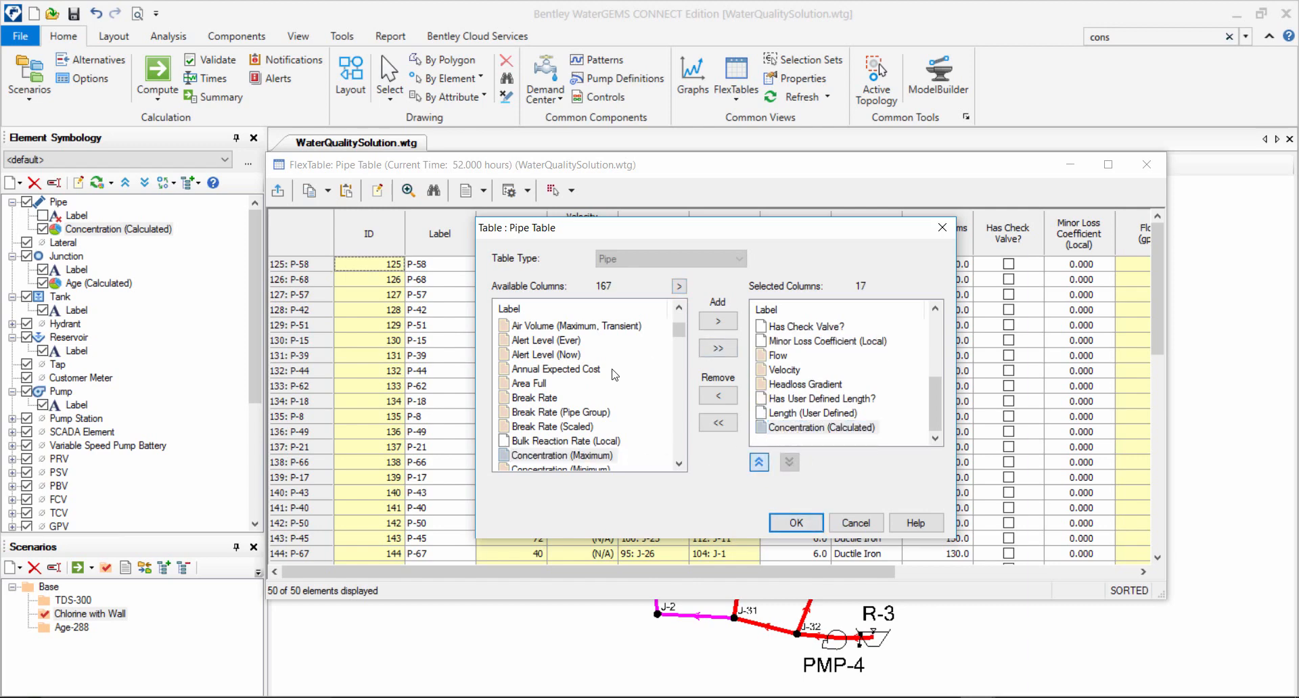
click(759, 462)
click(759, 462)
click(758, 462)
click(758, 463)
click(758, 462)
click(759, 462)
click(759, 462)
click(759, 462)
click(759, 462)
click(759, 462)
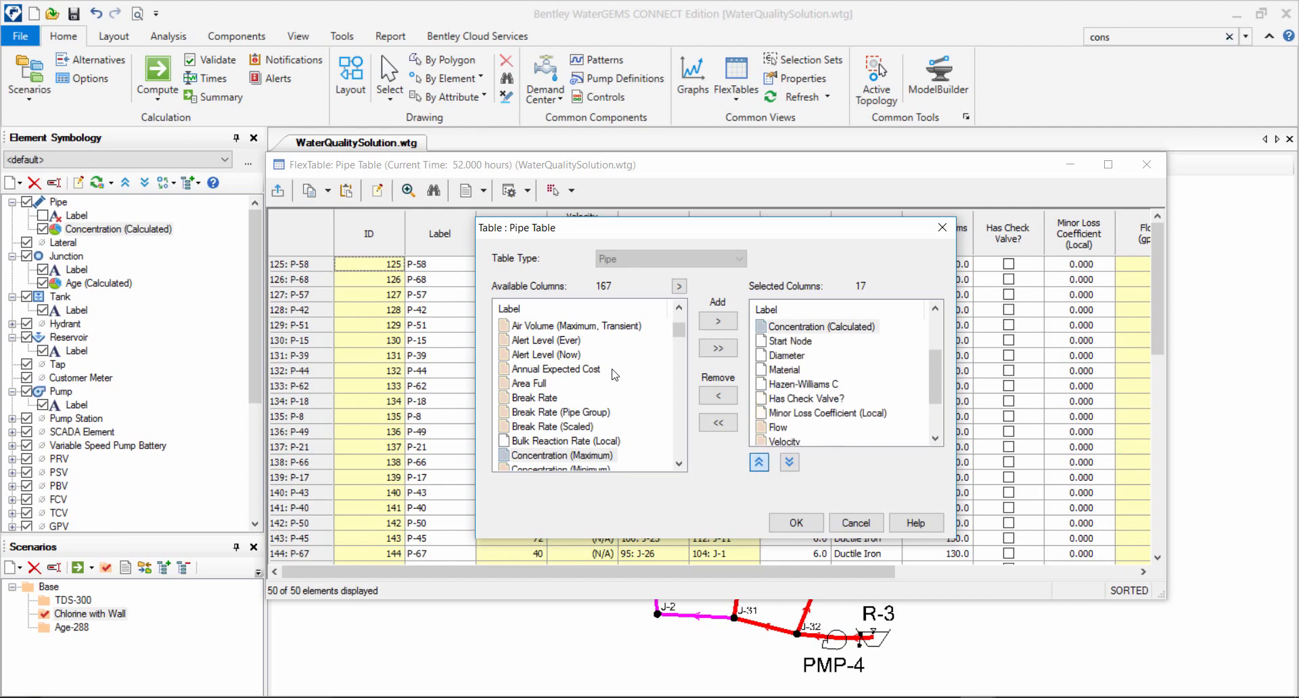
click(759, 463)
click(759, 462)
click(808, 523)
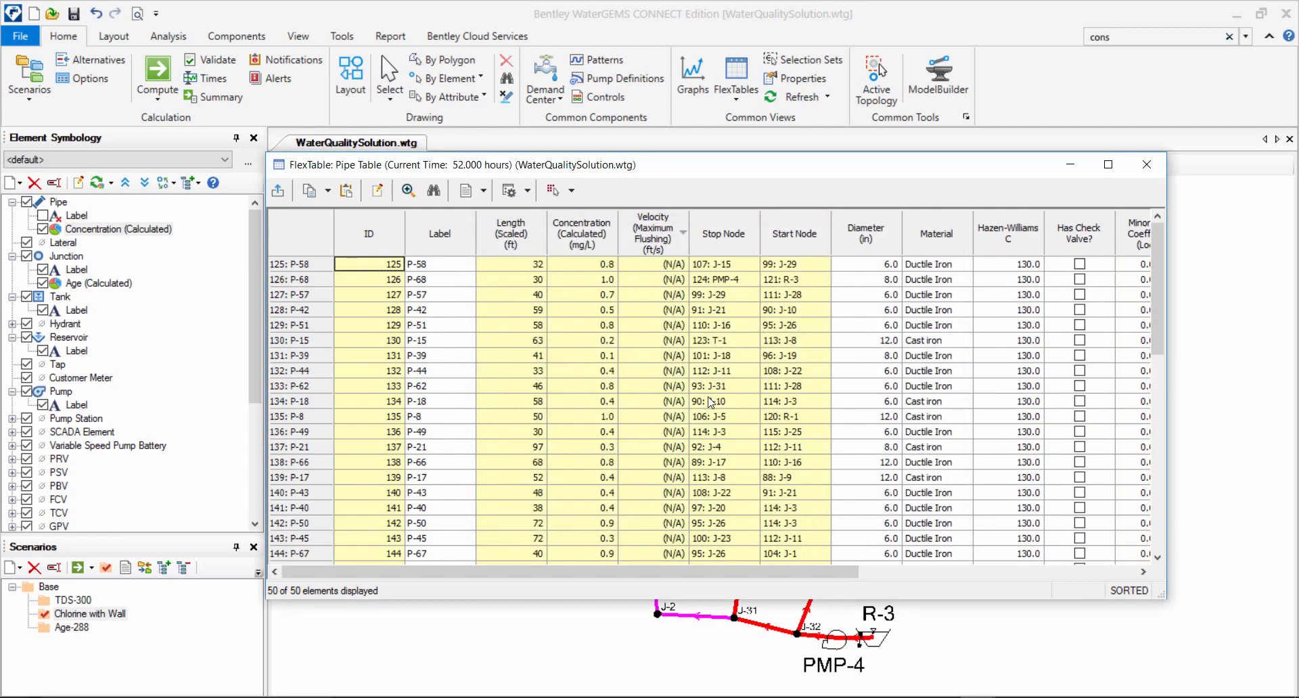
Place the pipe FlexTable beside the network drawing so the concentration column and the pipes can be viewed together.
click(593, 294)
click(585, 280)
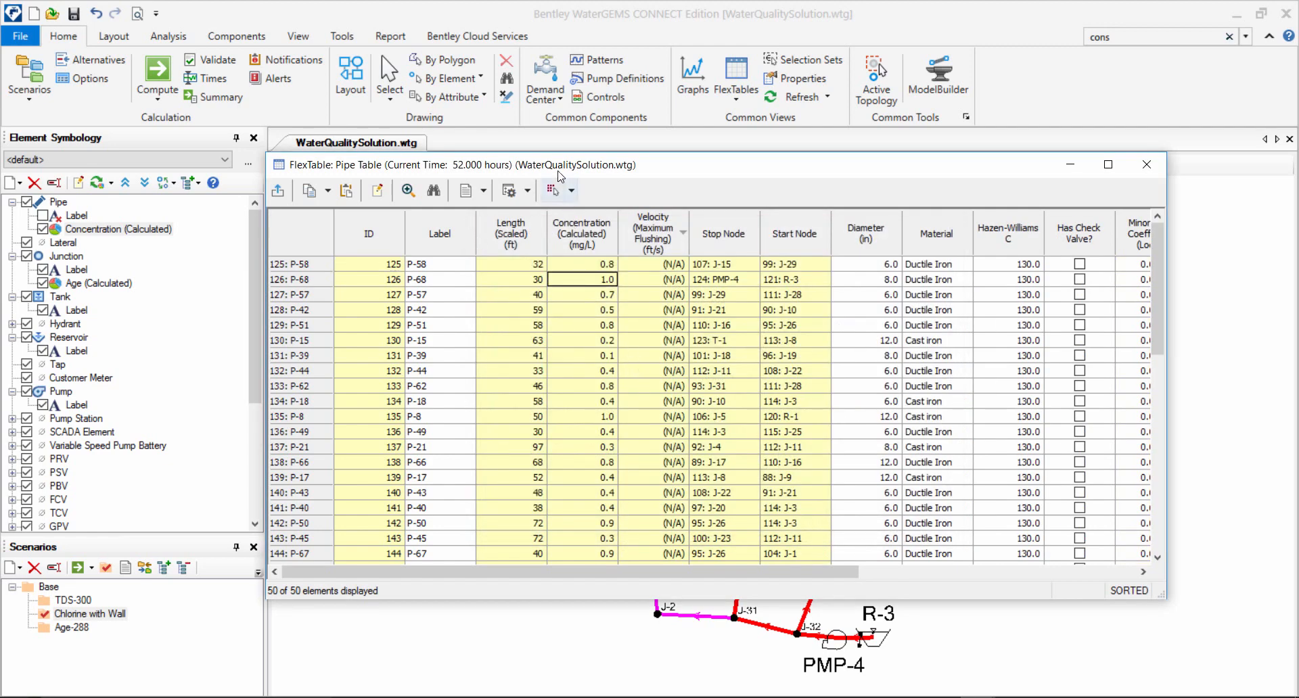
drag(635, 172, 1241, 234)
drag(738, 347, 594, 330)
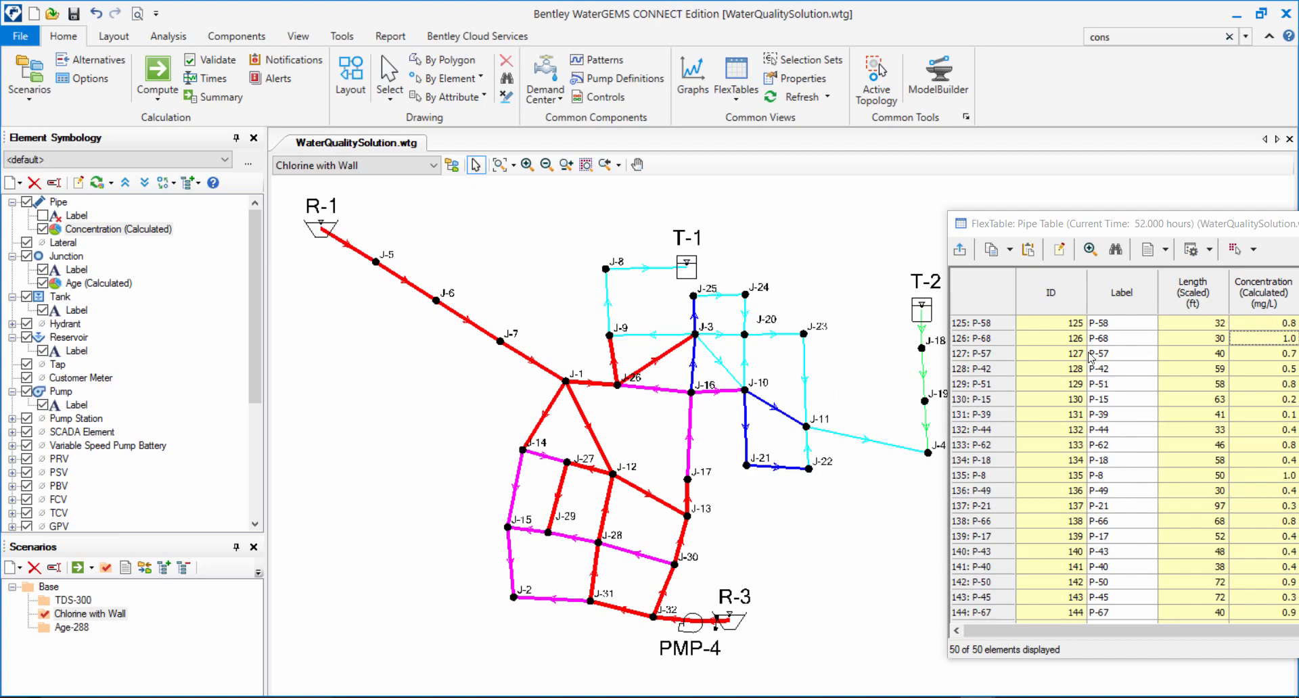
Create a new pipe annotation showing Concentration (Calculated) with its units and apply it to all pipes.
right_click(65, 206)
mouse_move(136, 217)
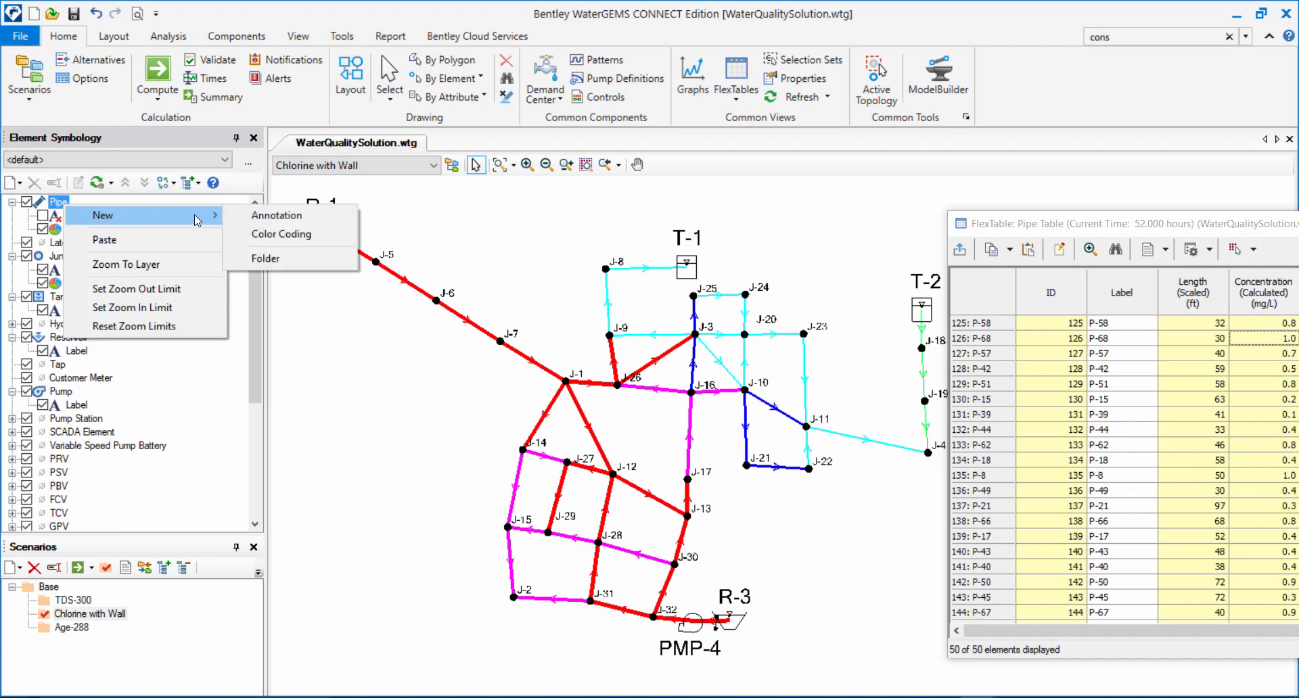
click(245, 216)
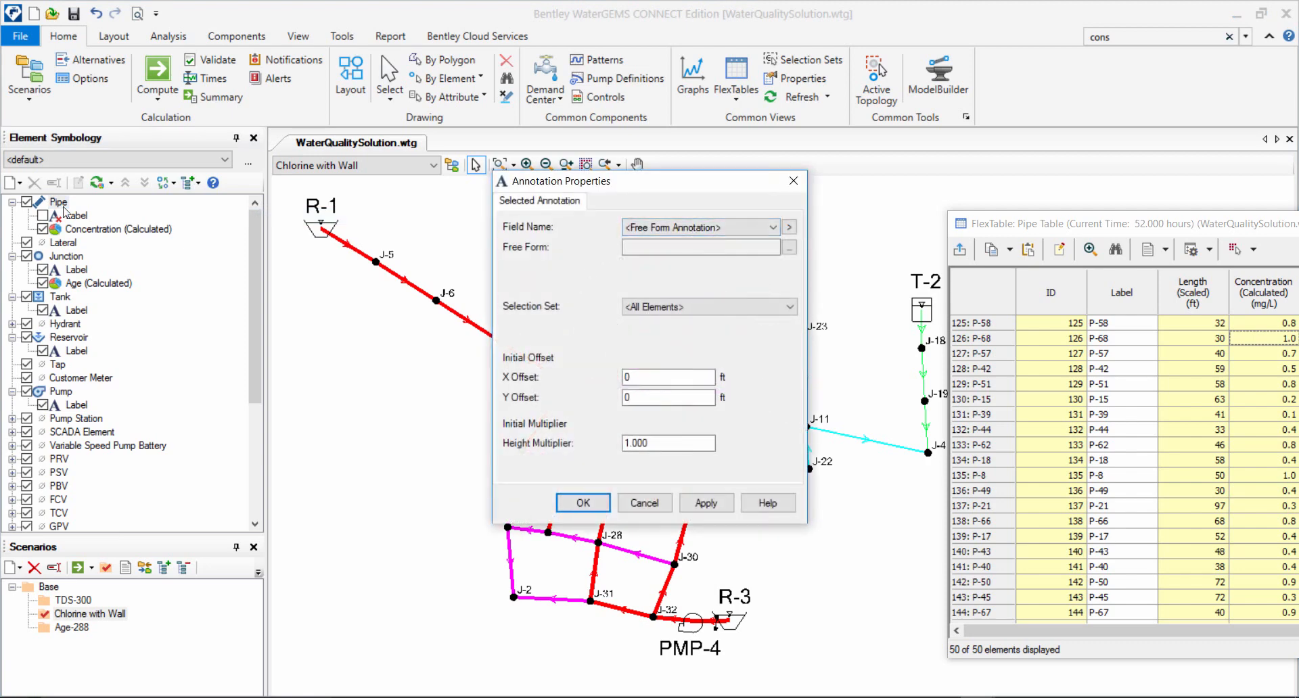
click(789, 230)
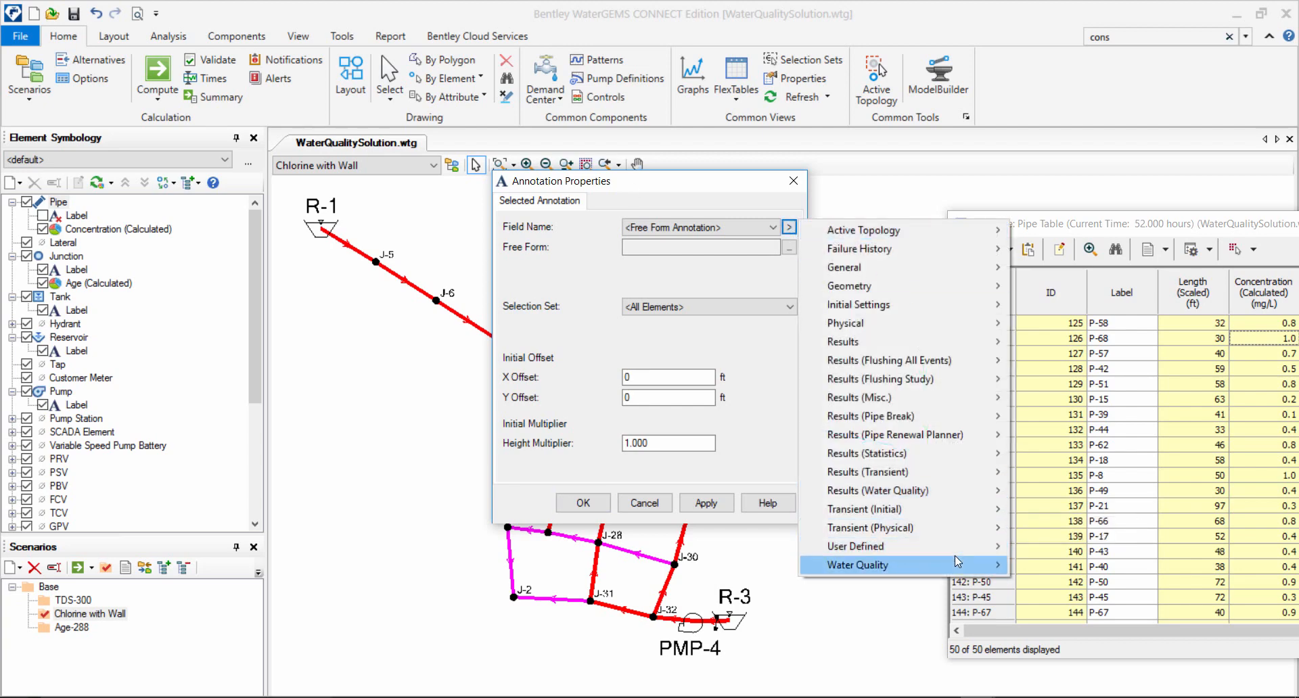
mouse_move(1000, 491)
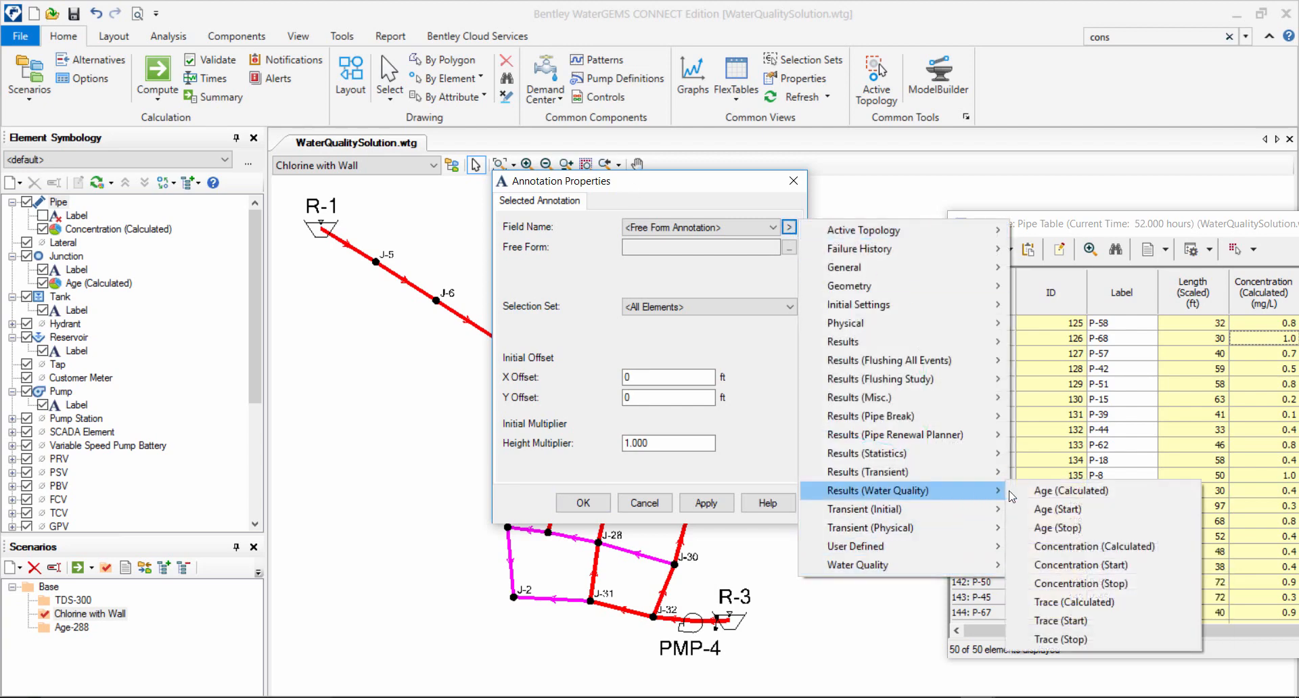
click(1069, 546)
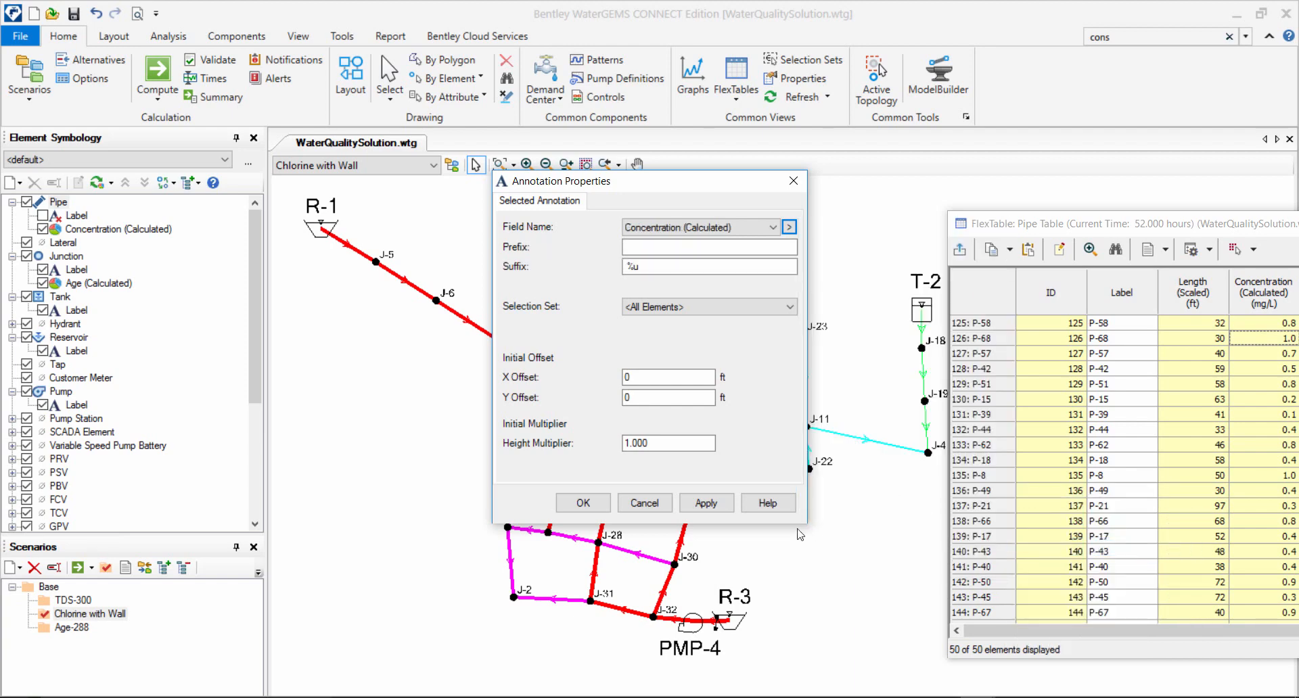
click(705, 503)
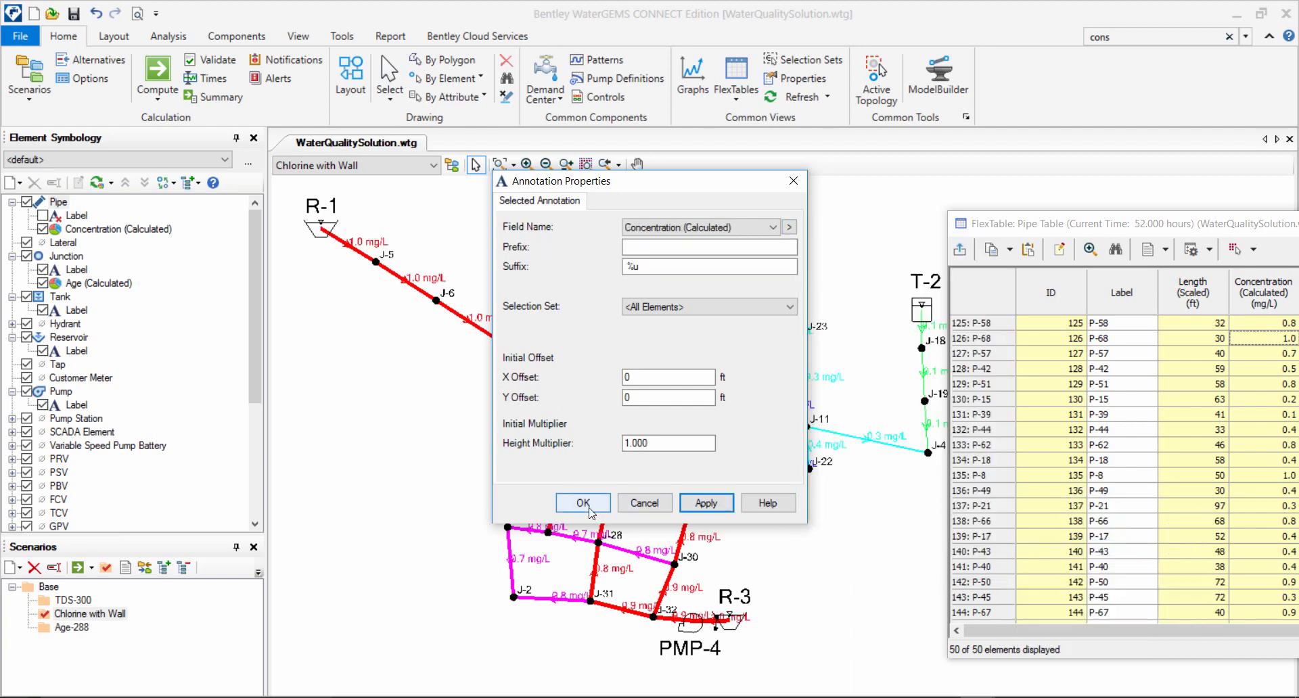
Set the pipe concentration annotation's initial X offset to 5 ft and accept the annotation.
click(626, 379)
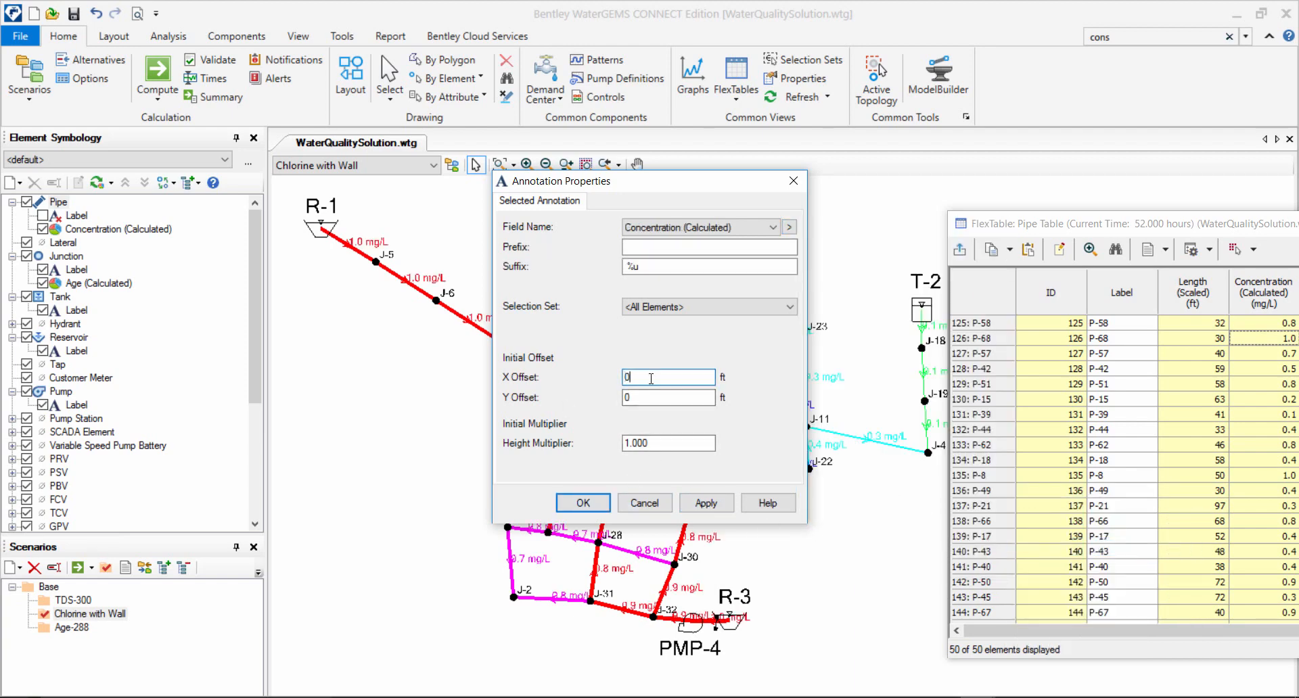
text(5)
click(710, 508)
click(584, 503)
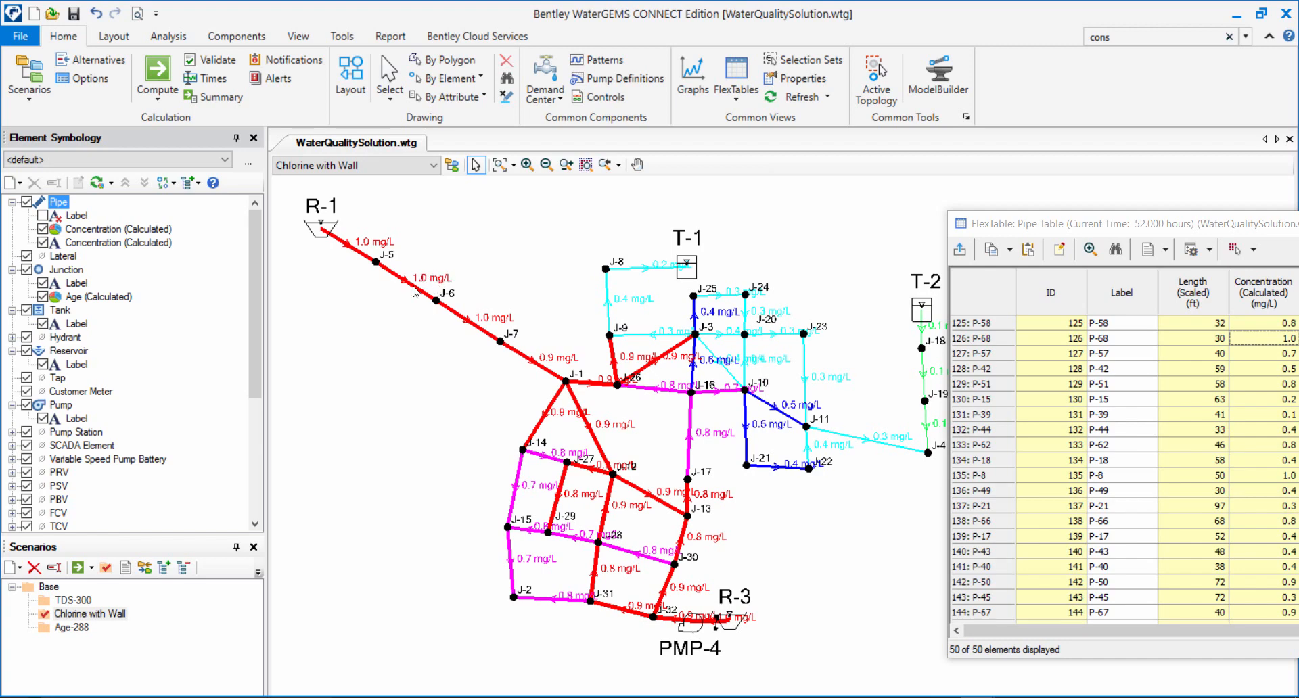
Create a new tank annotation showing Concentration (Calculated) with its units for all tanks.
right_click(64, 315)
mouse_move(152, 324)
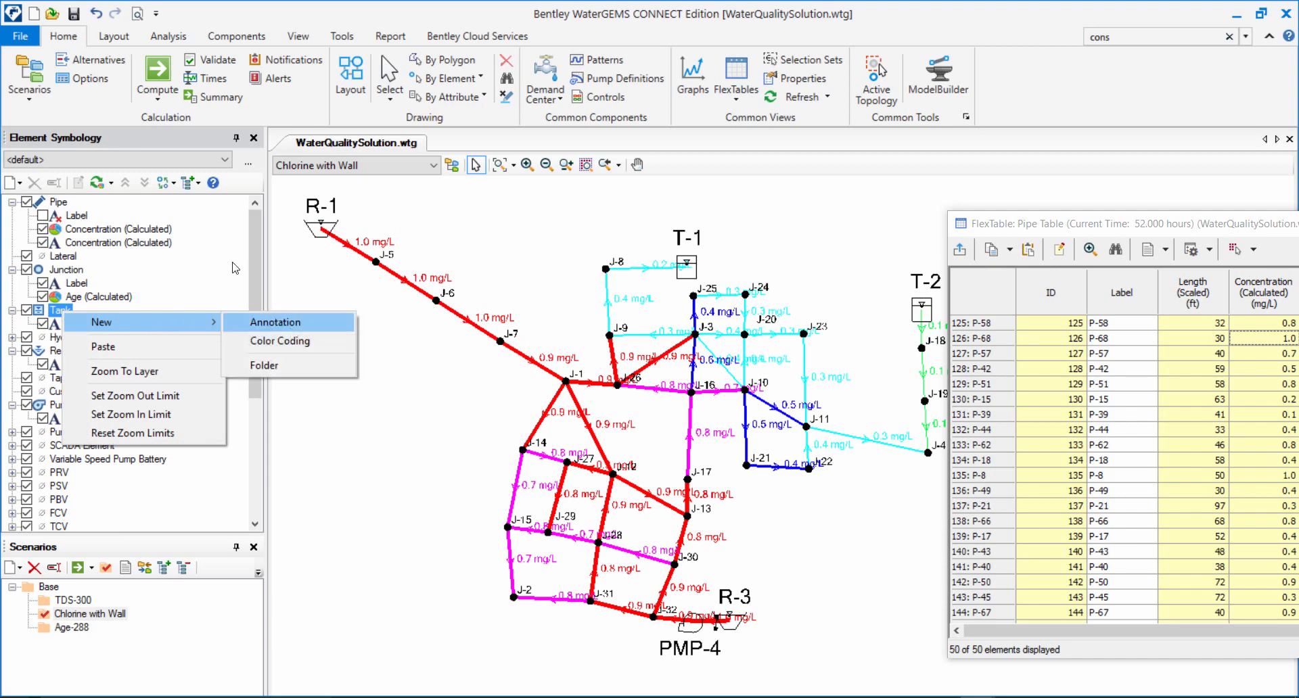
click(284, 323)
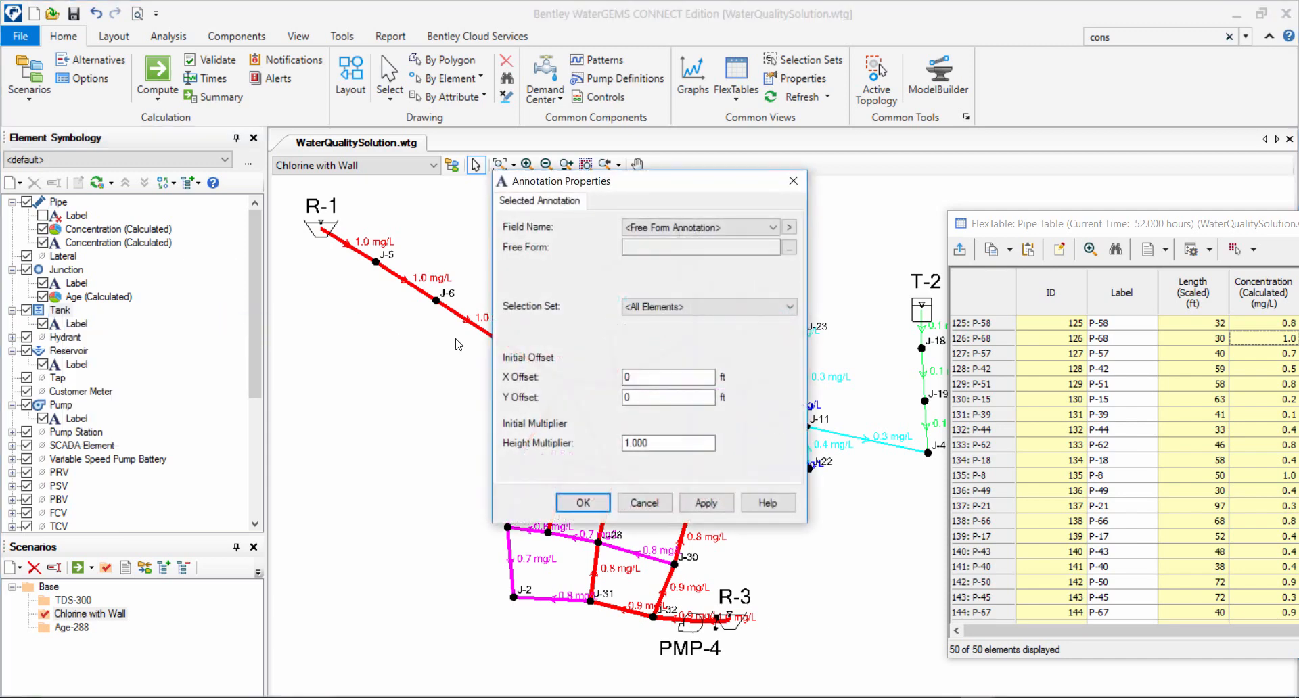
click(789, 228)
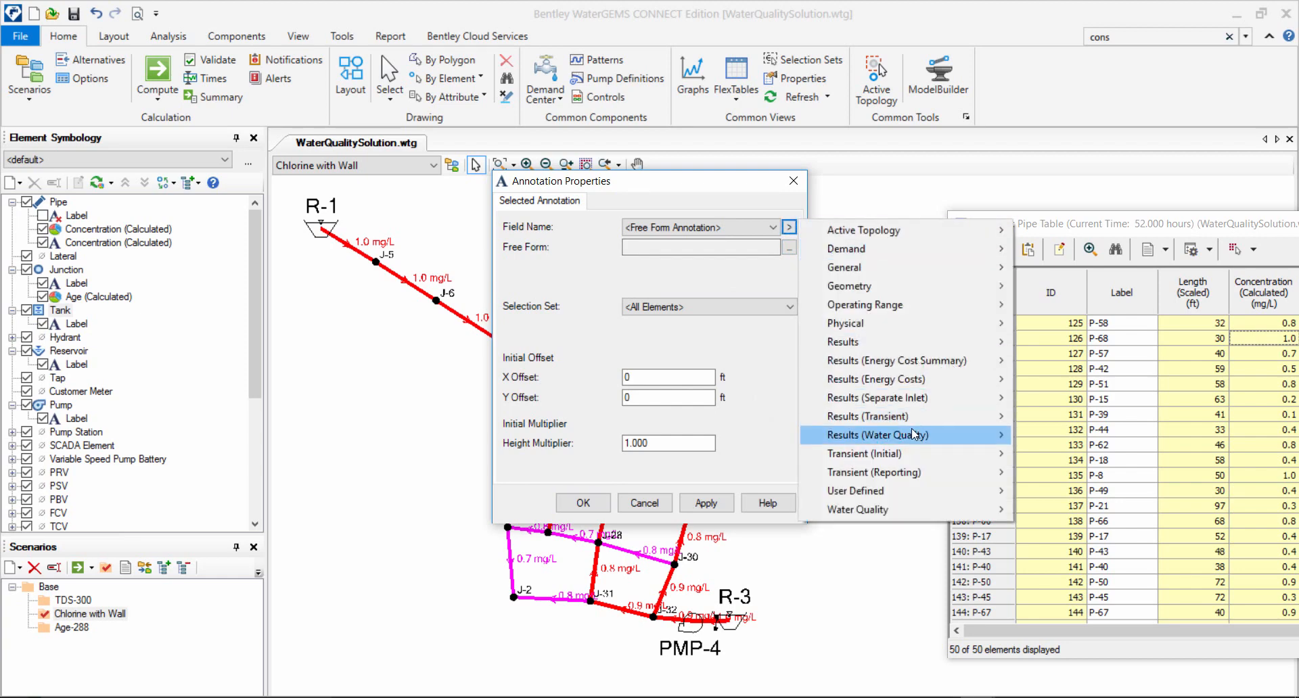
mouse_move(918, 436)
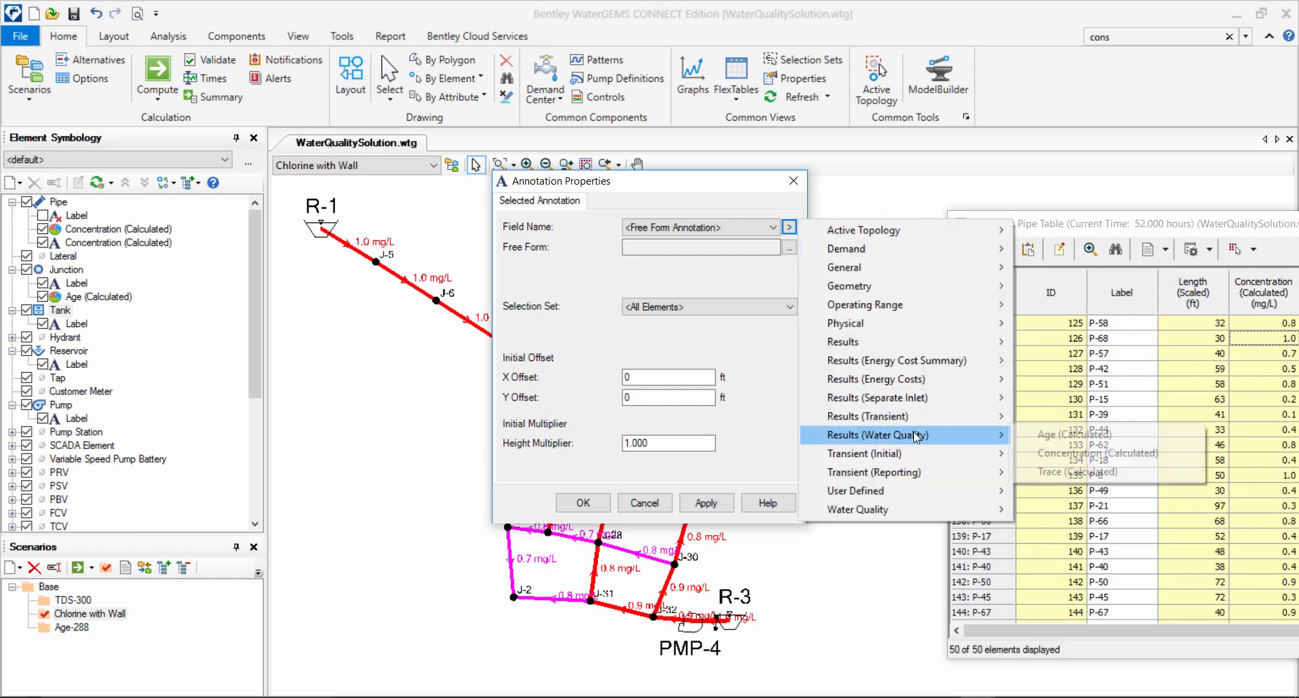
click(1049, 456)
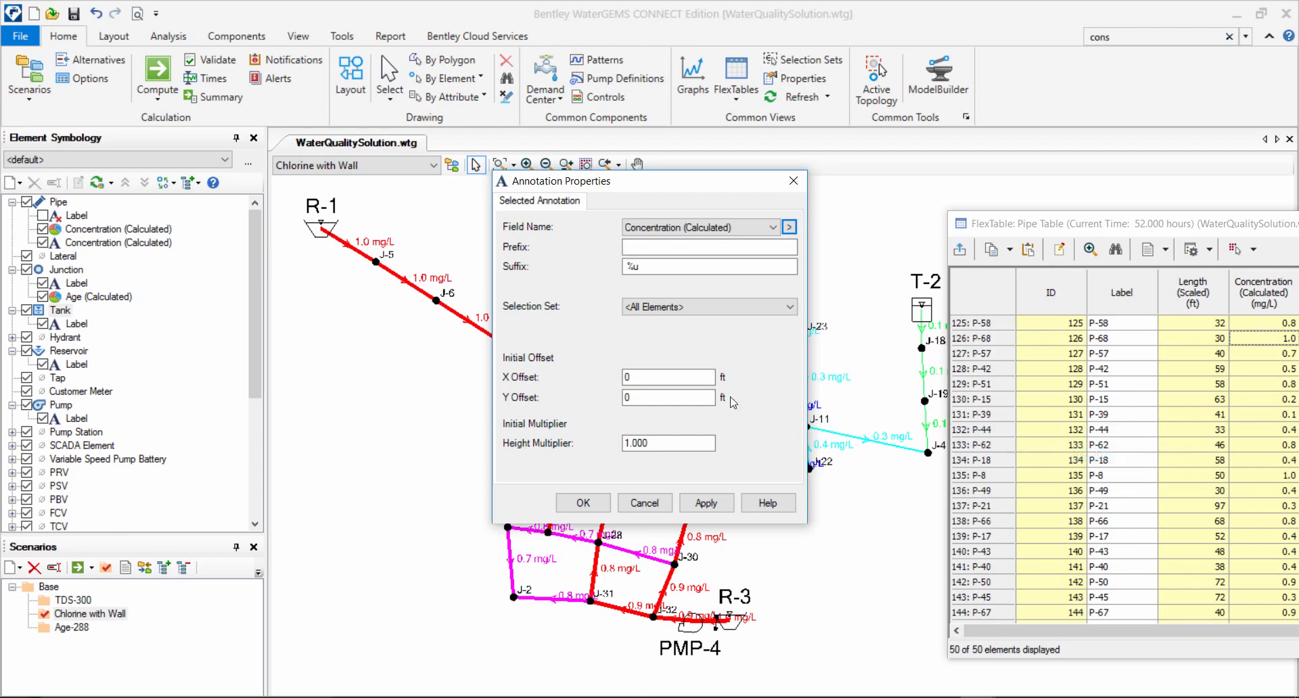
click(598, 502)
Move the name and concentration labels of tanks T-1 and T-2 clear of the tank symbols.
drag(715, 265, 735, 255)
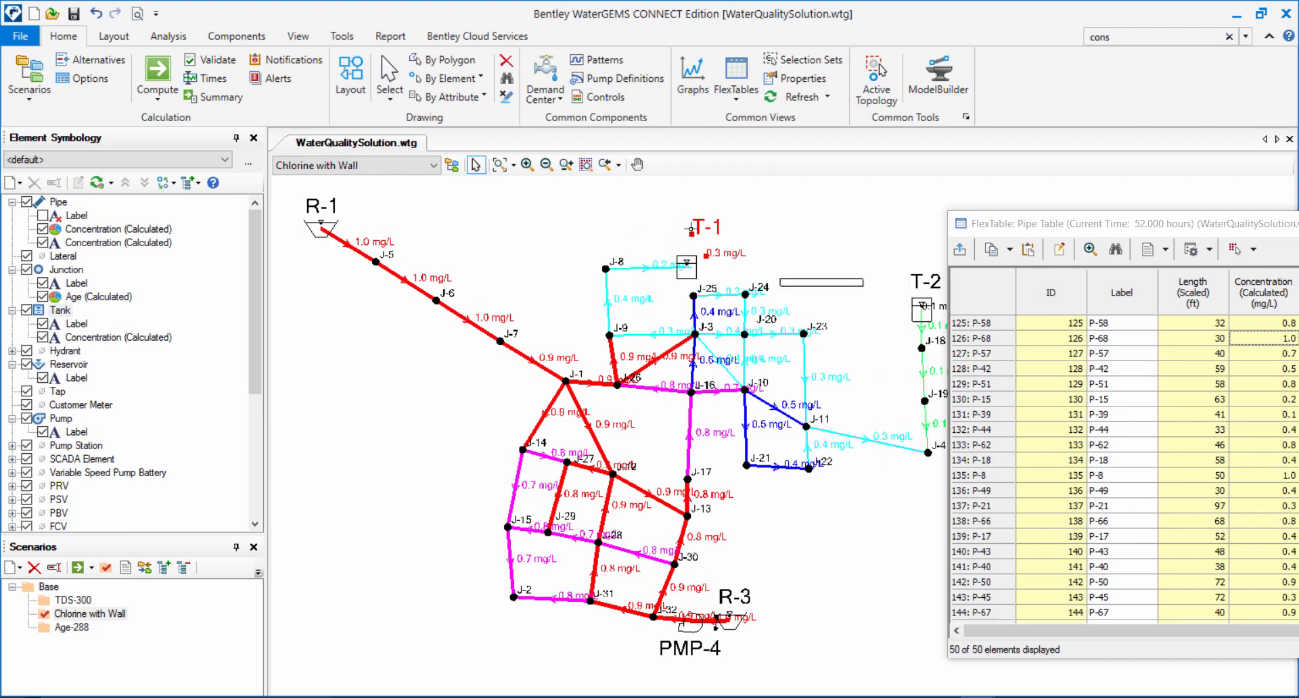
drag(934, 306, 922, 281)
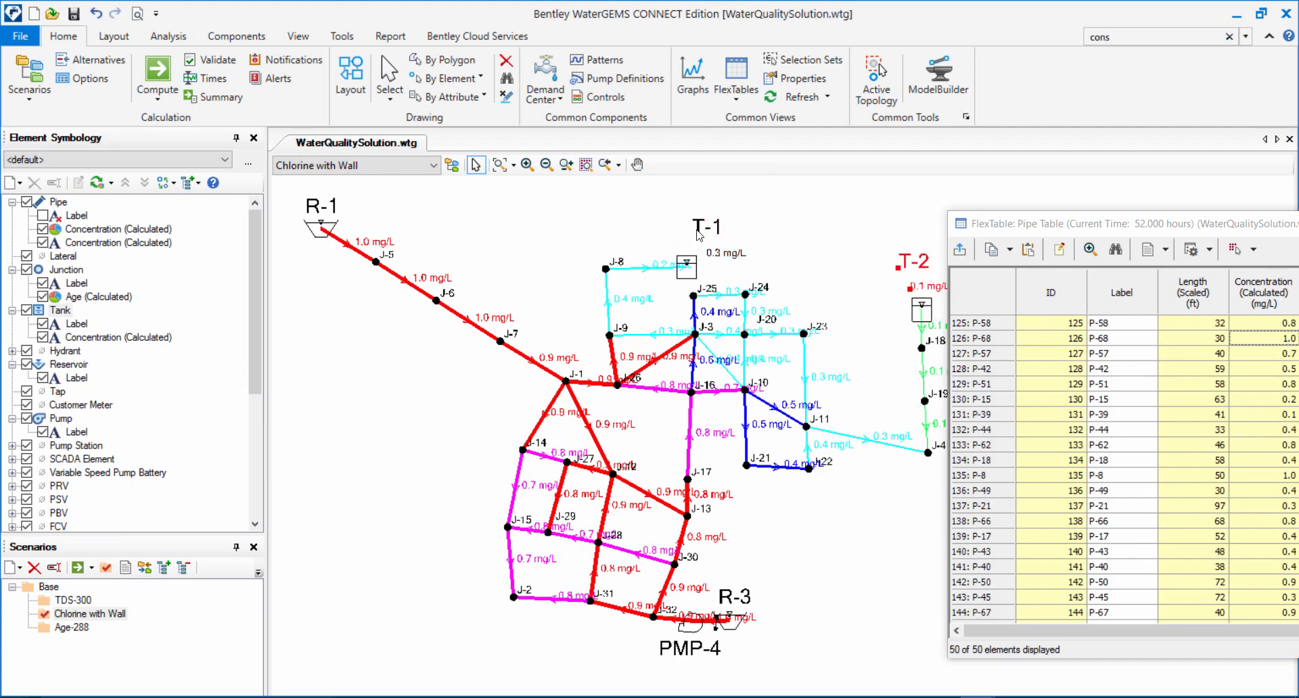
click(854, 296)
Advance the Chlorine with Wall results to 162 hours in the Time Browser and examine the annotated pipe and tank concentrations.
click(208, 79)
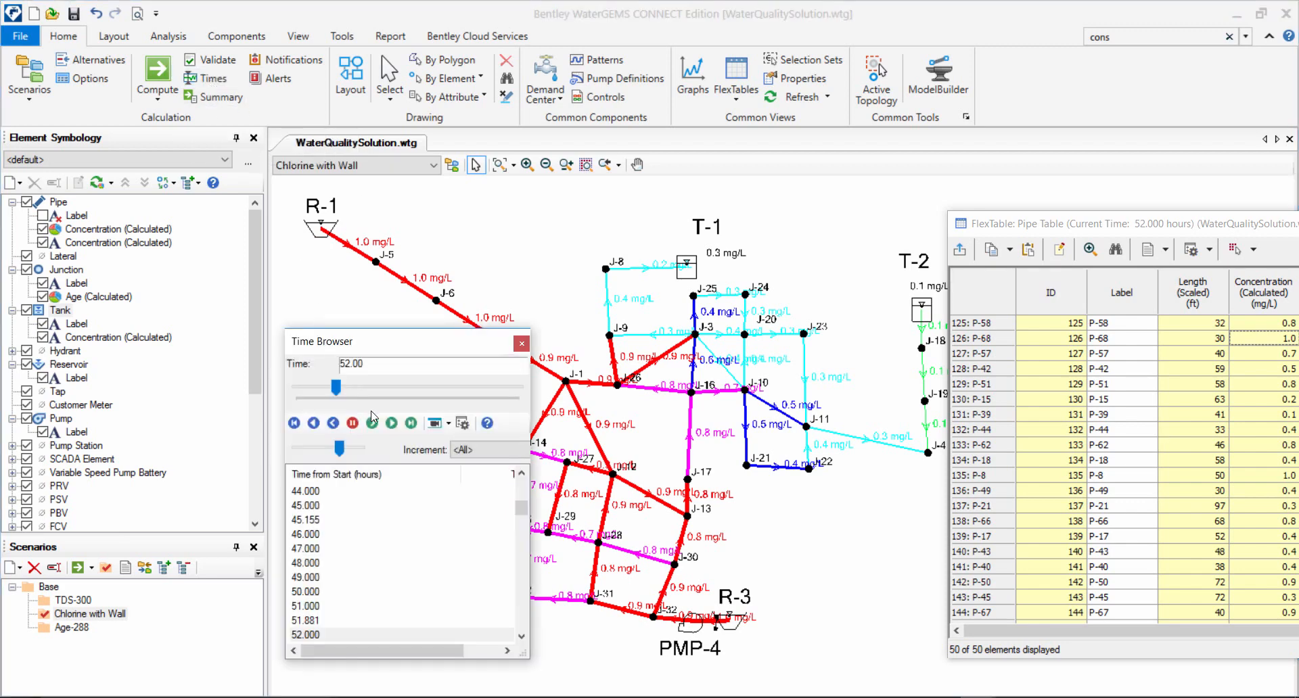
drag(388, 344, 354, 388)
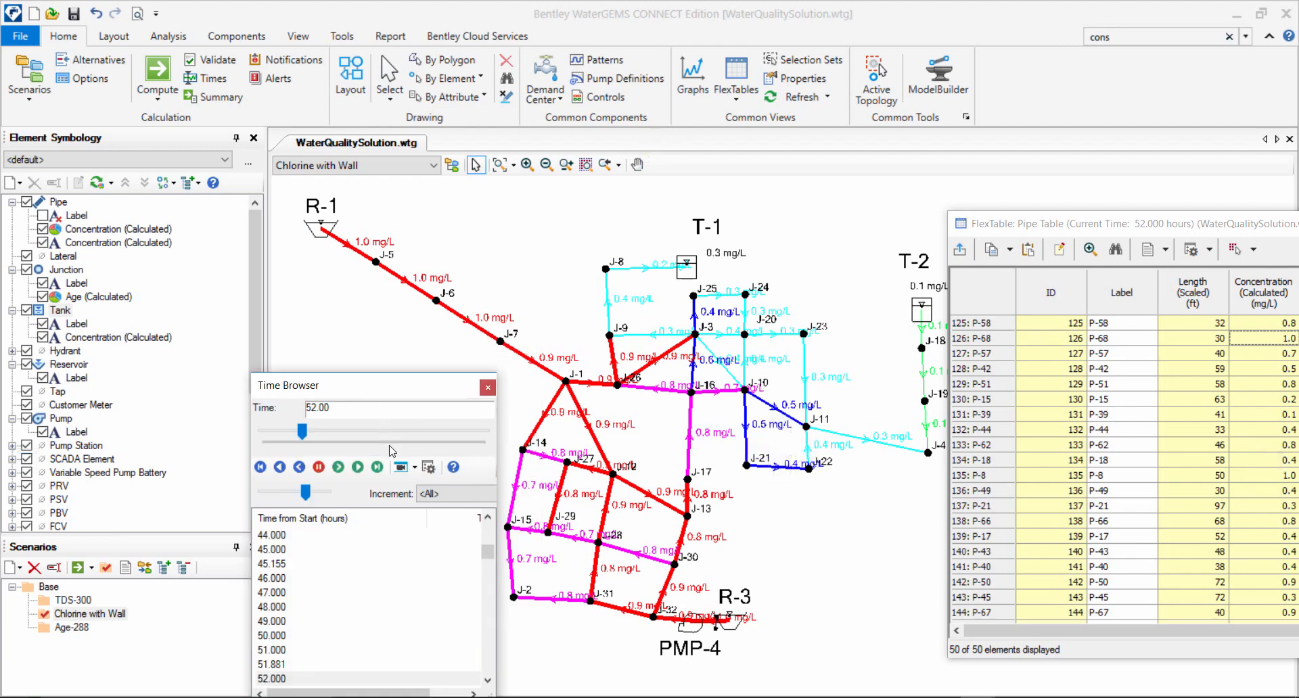
click(376, 468)
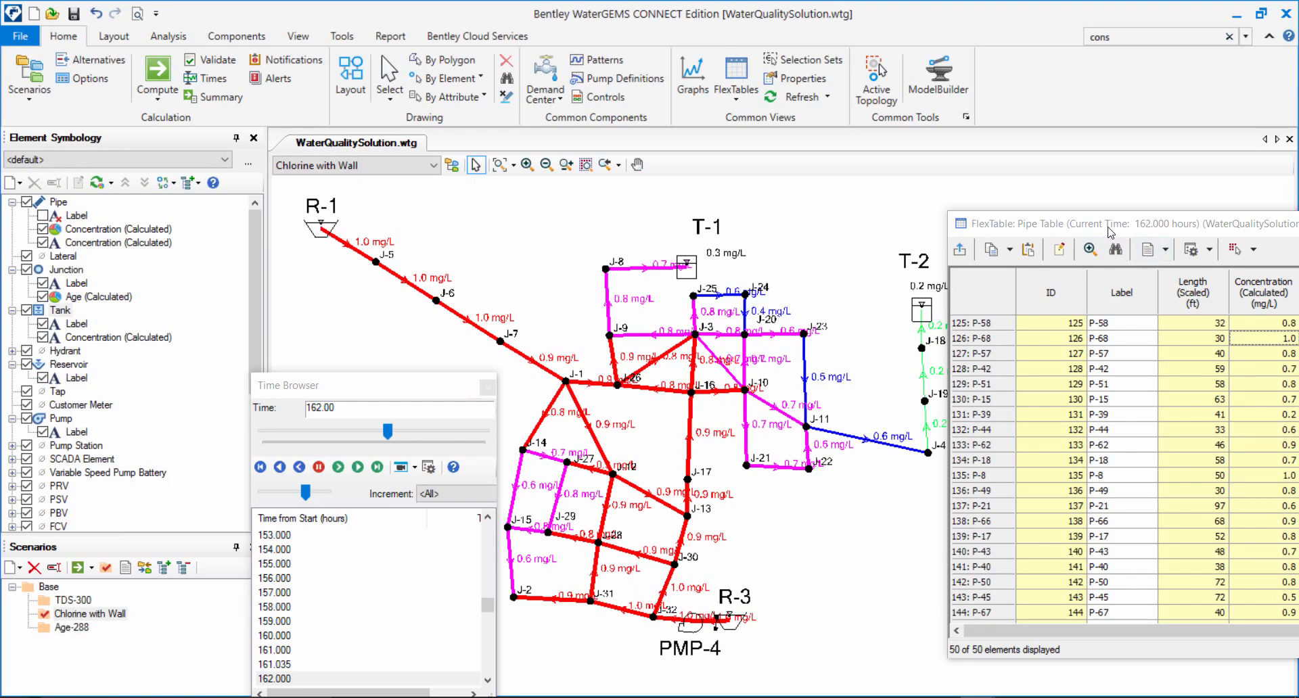
drag(1109, 225, 1149, 218)
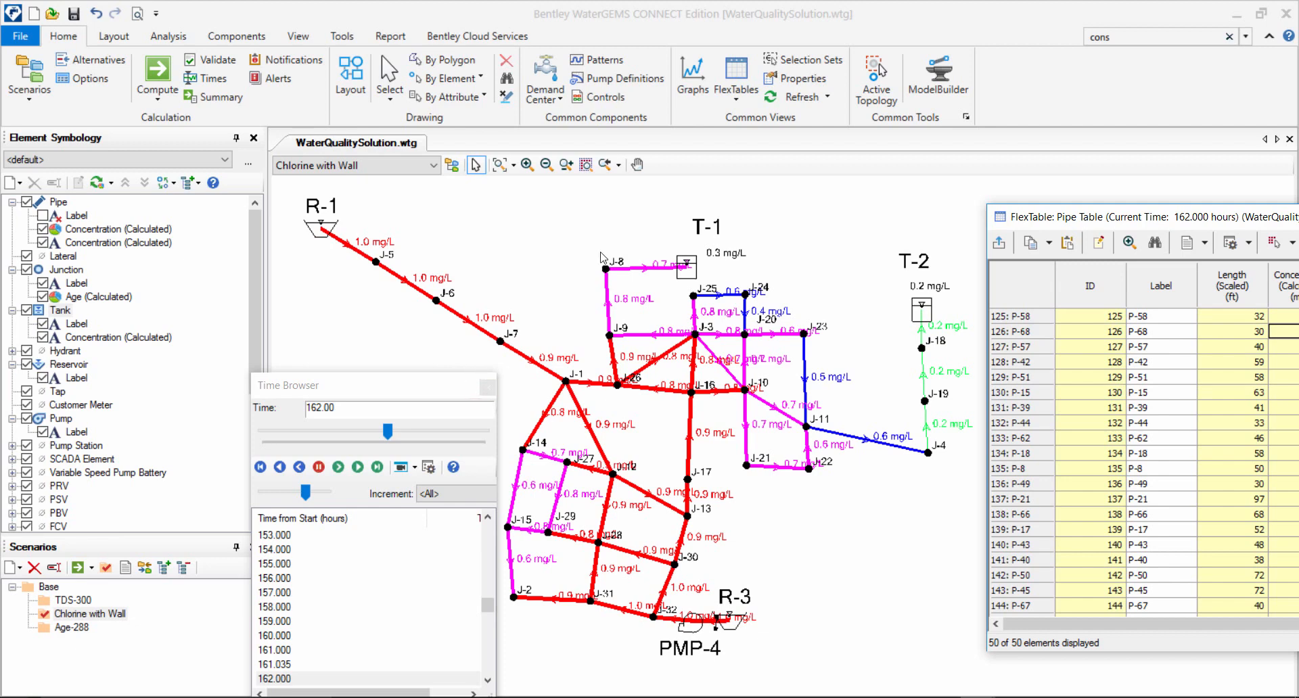
drag(376, 387, 355, 357)
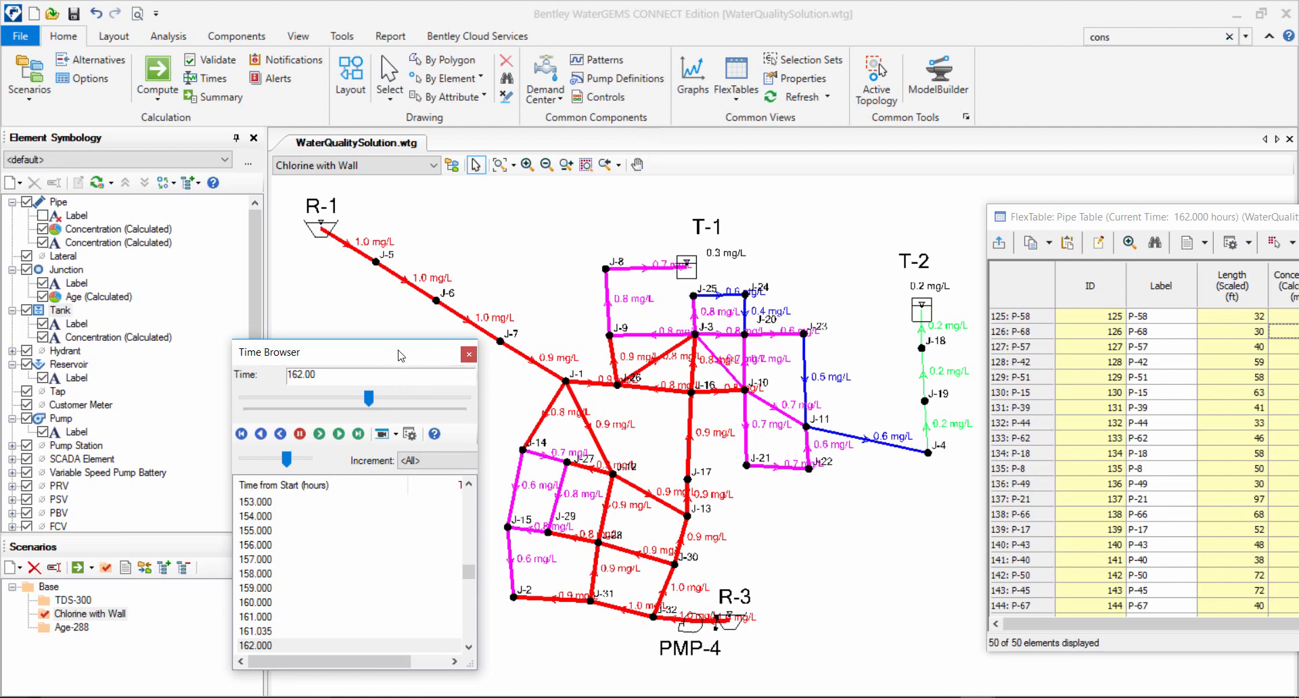
Switch the active scenario to Age-288 and turn off the pipe Concentration (Calculated) color coding.
click(325, 169)
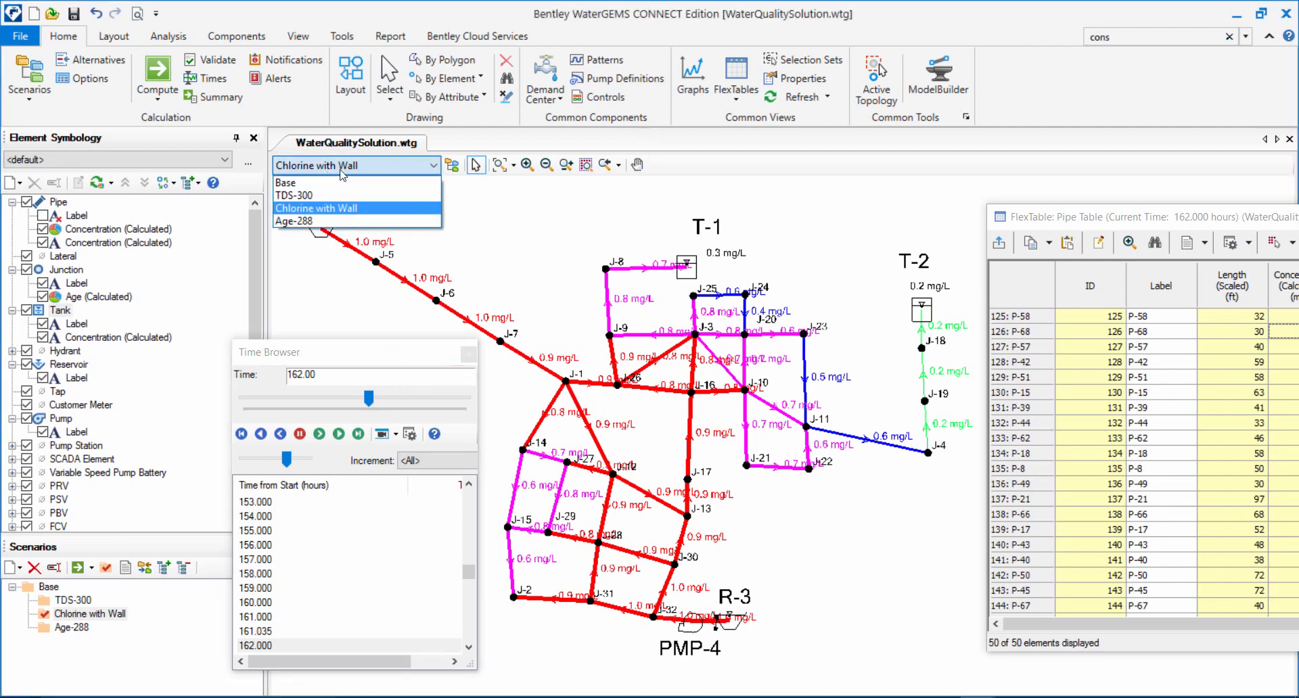
click(332, 222)
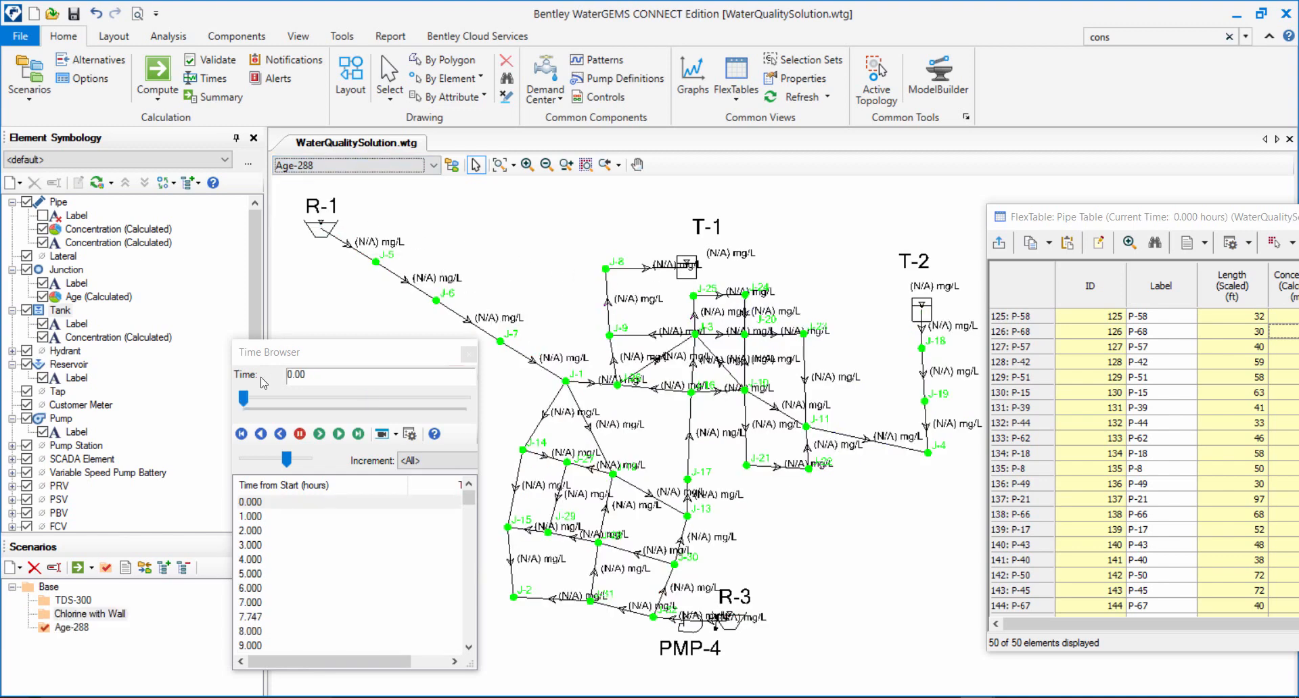
click(42, 230)
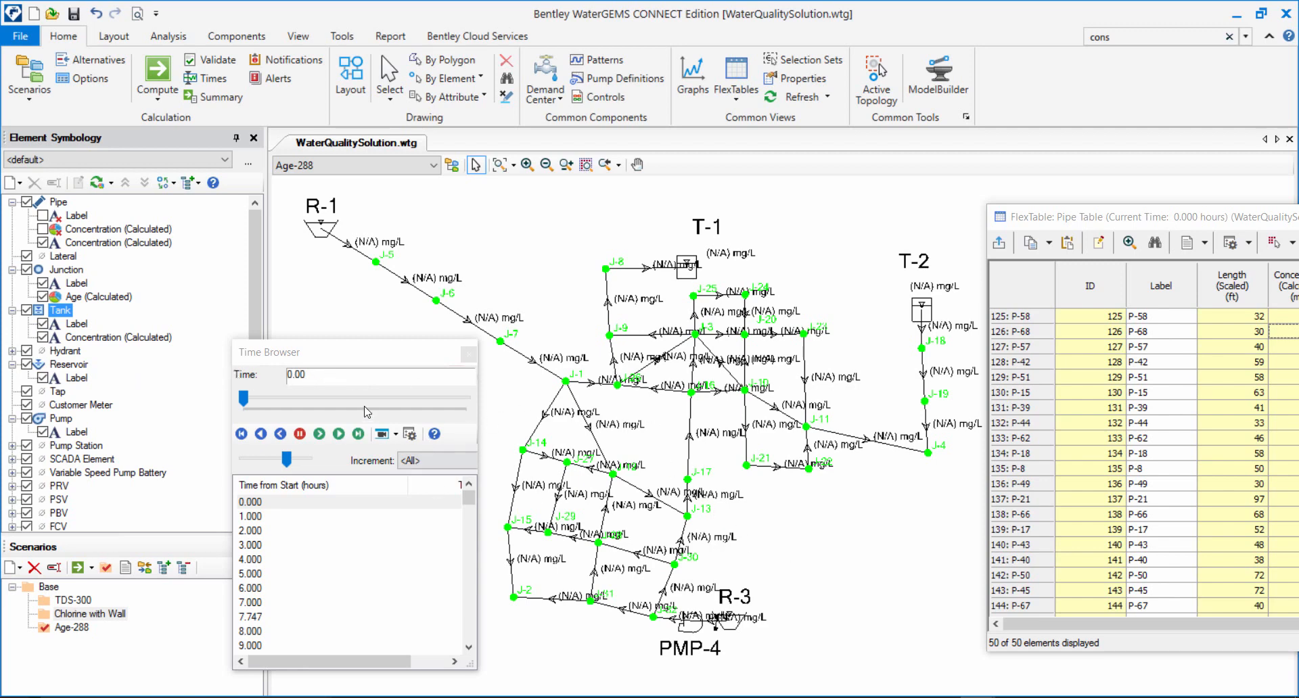
Compute the Age-288 scenario and close the calculation summary and the Time Browser.
drag(367, 352, 366, 346)
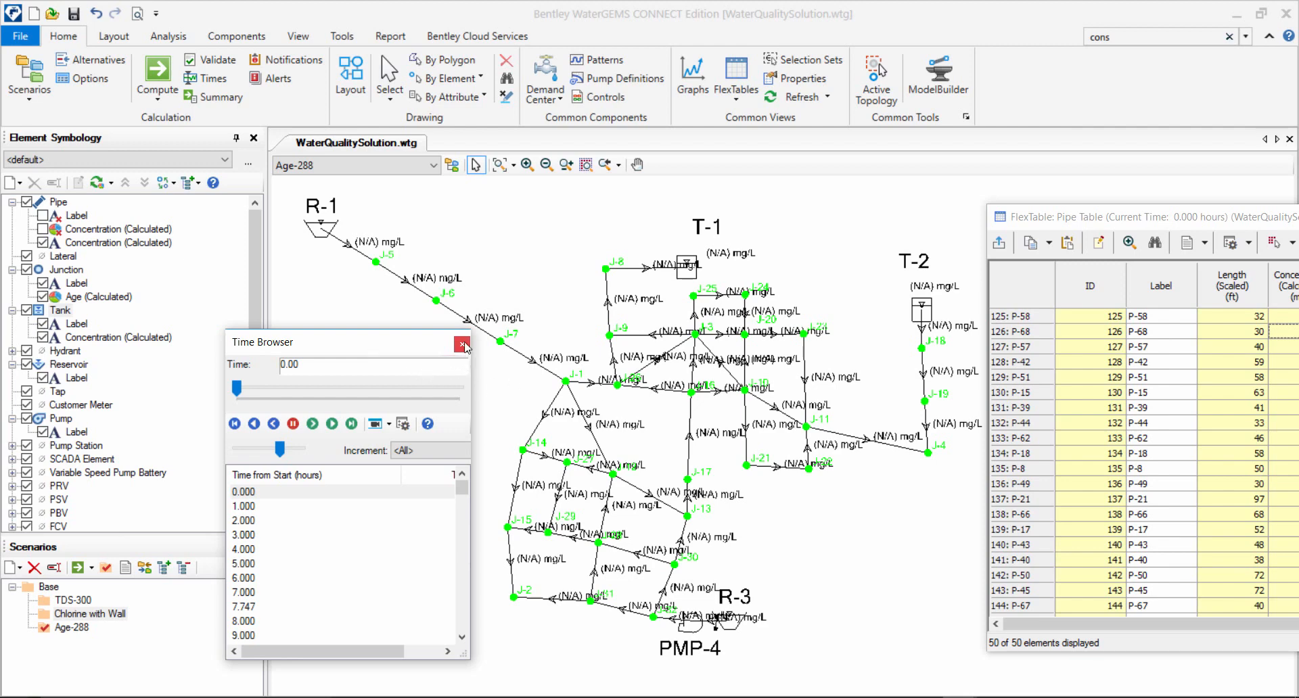
click(156, 71)
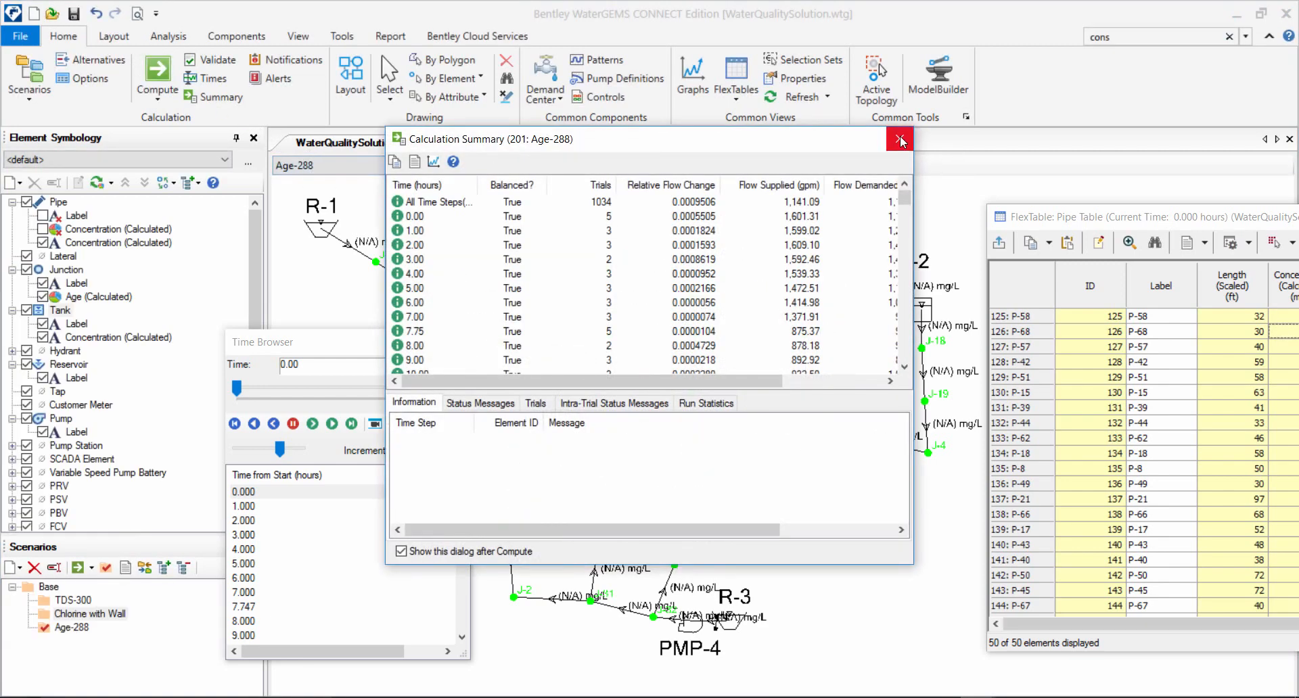
click(900, 140)
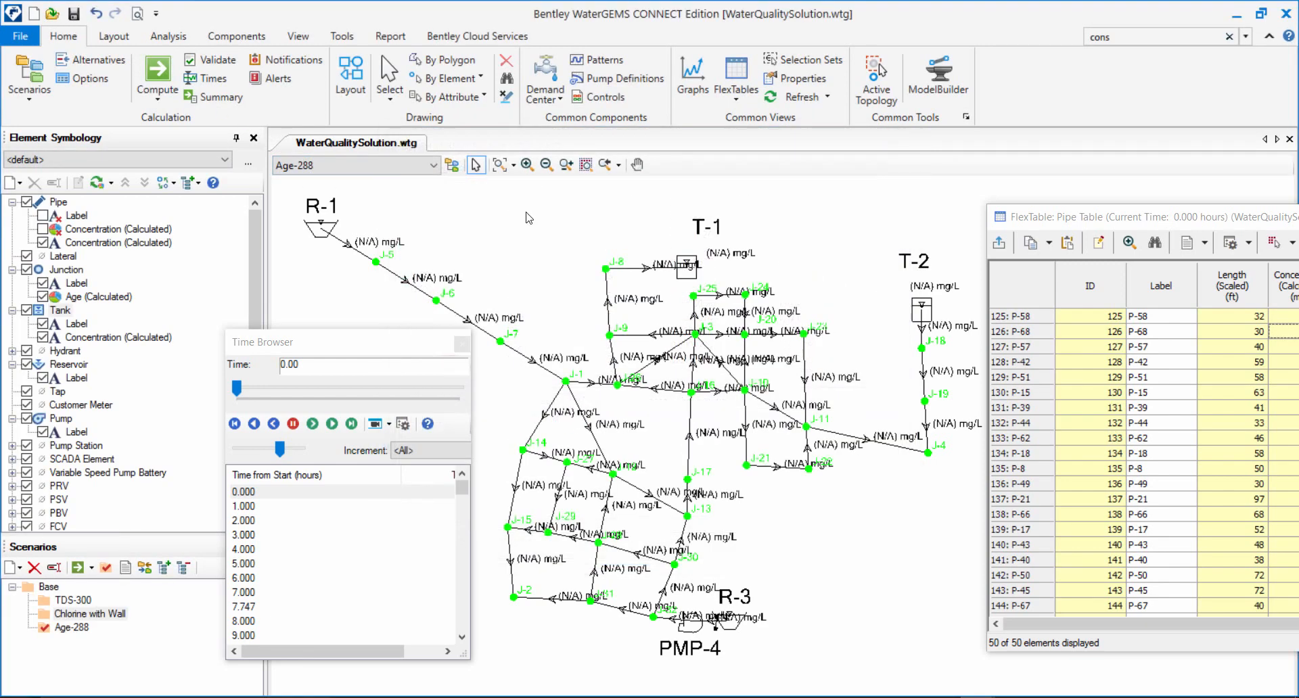
click(460, 347)
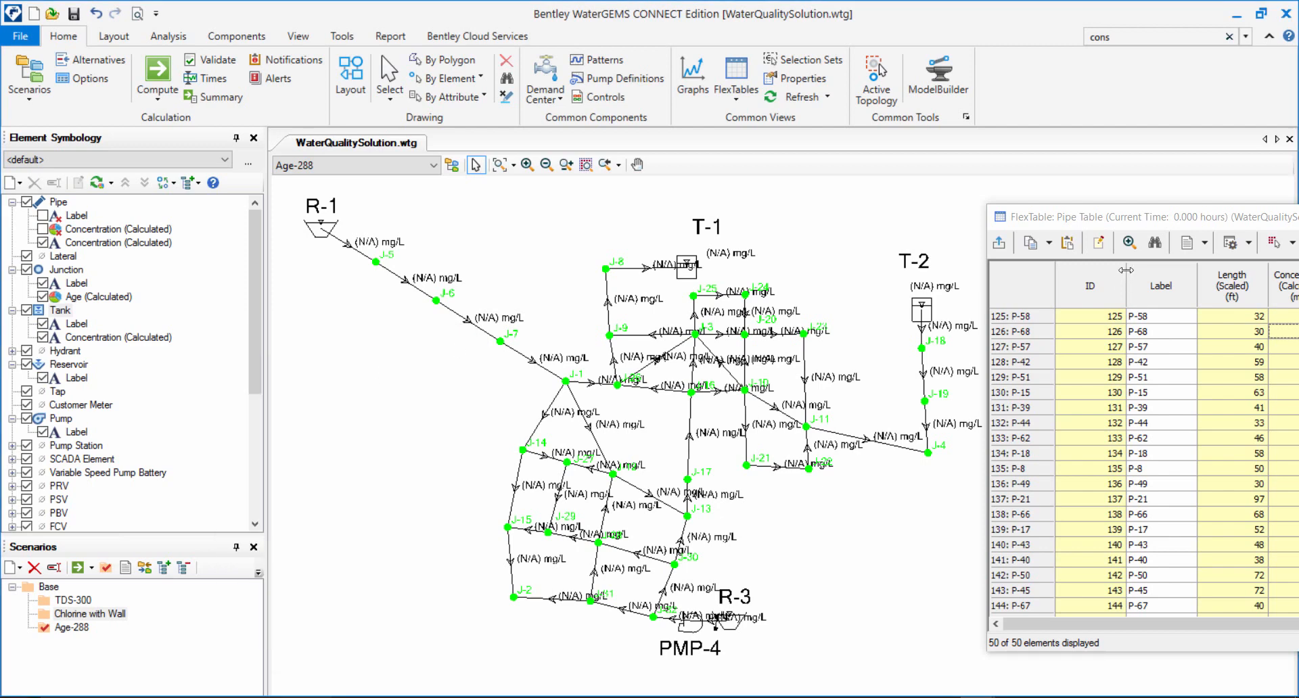
Close the pipe FlexTable and turn off the pipe Concentration (Calculated) annotation.
drag(1142, 224, 698, 467)
drag(1157, 455, 681, 386)
click(966, 384)
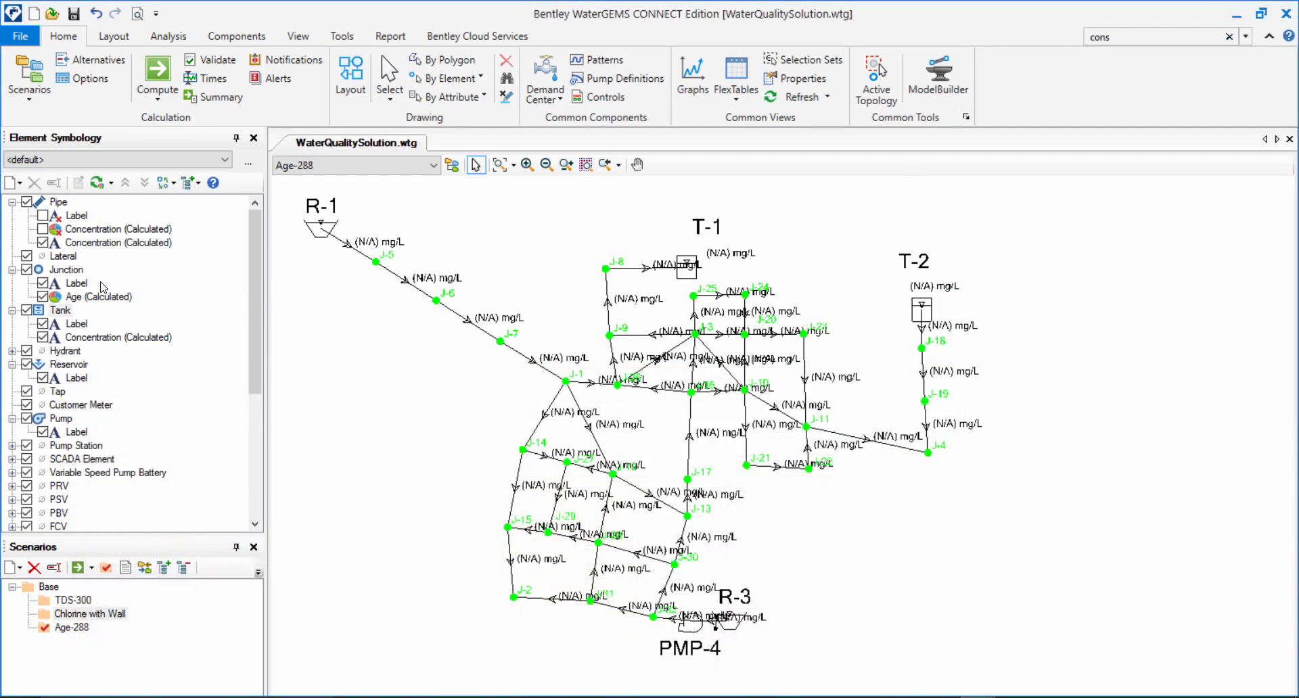
click(43, 242)
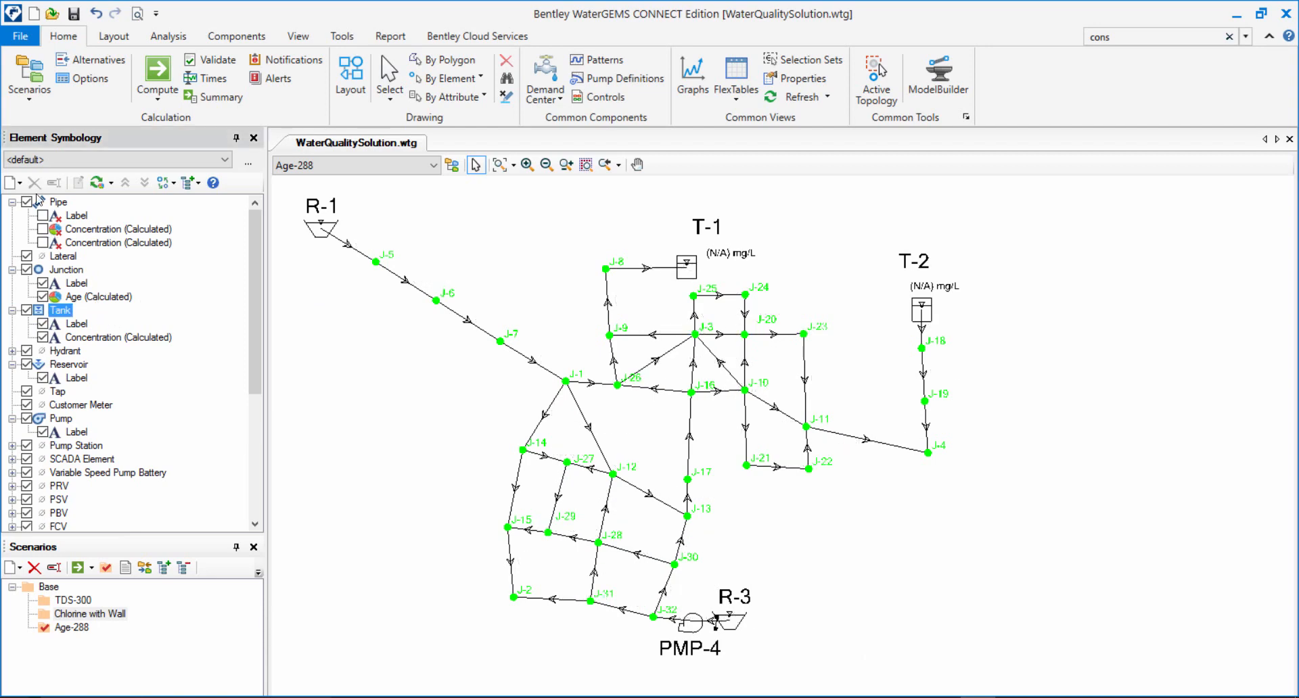
click(42, 242)
click(42, 243)
click(43, 297)
Create a new tank annotation showing Age (Calculated) with its units for all tanks.
right_click(58, 312)
mouse_move(100, 324)
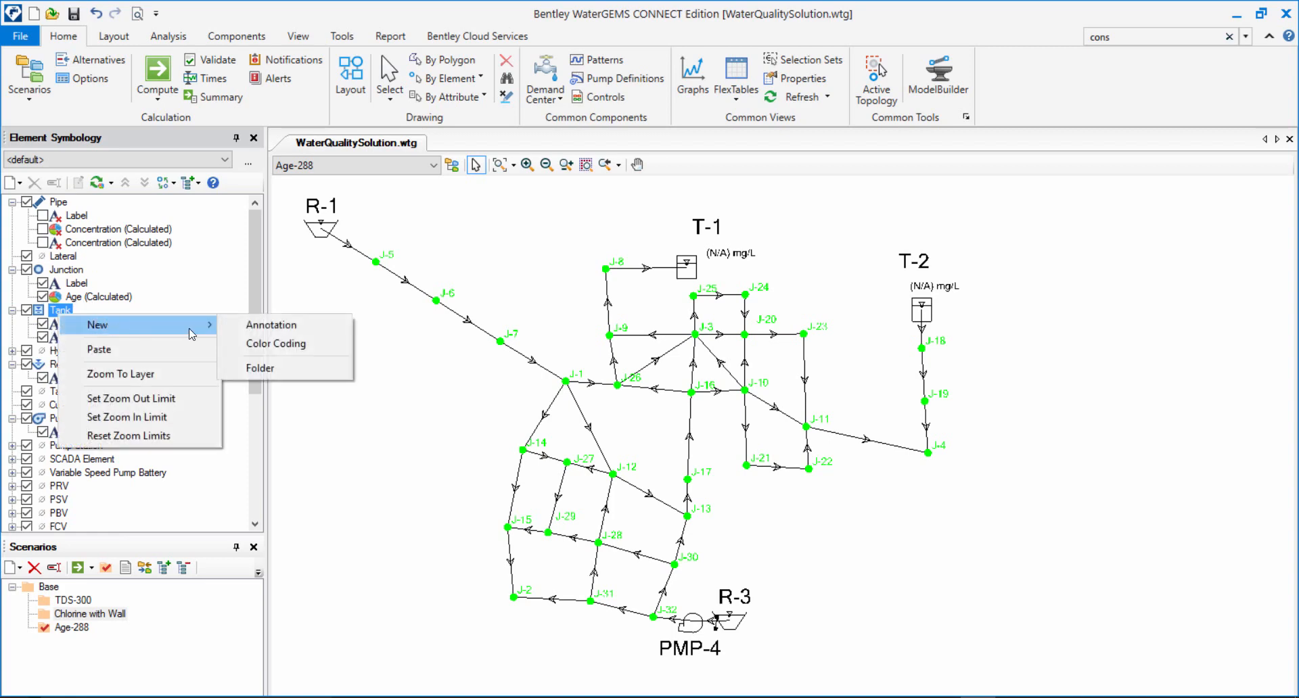
click(274, 325)
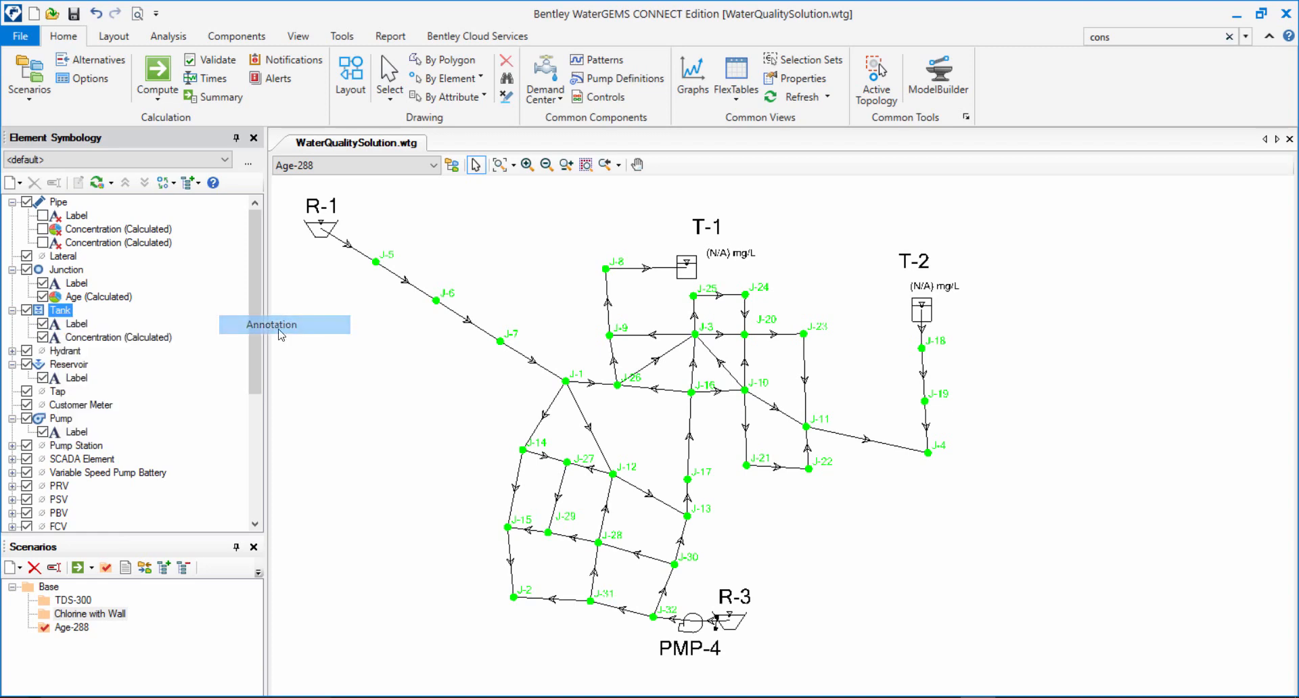
click(789, 227)
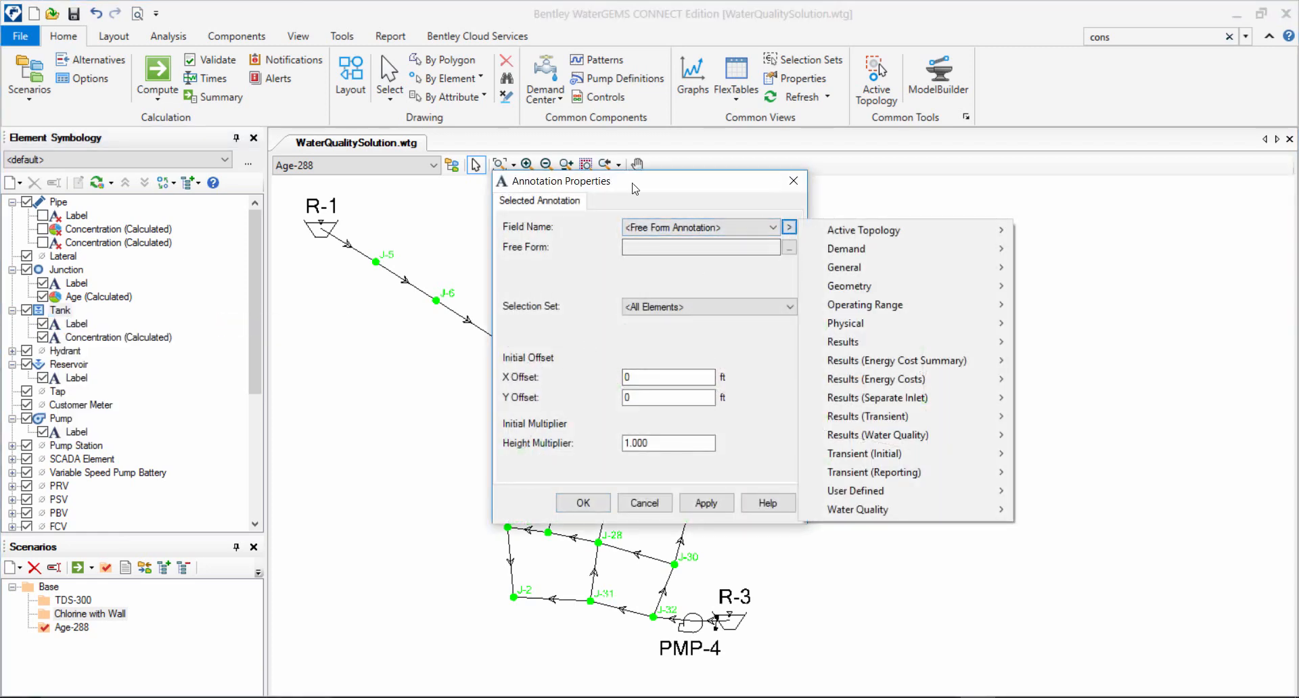
mouse_move(947, 415)
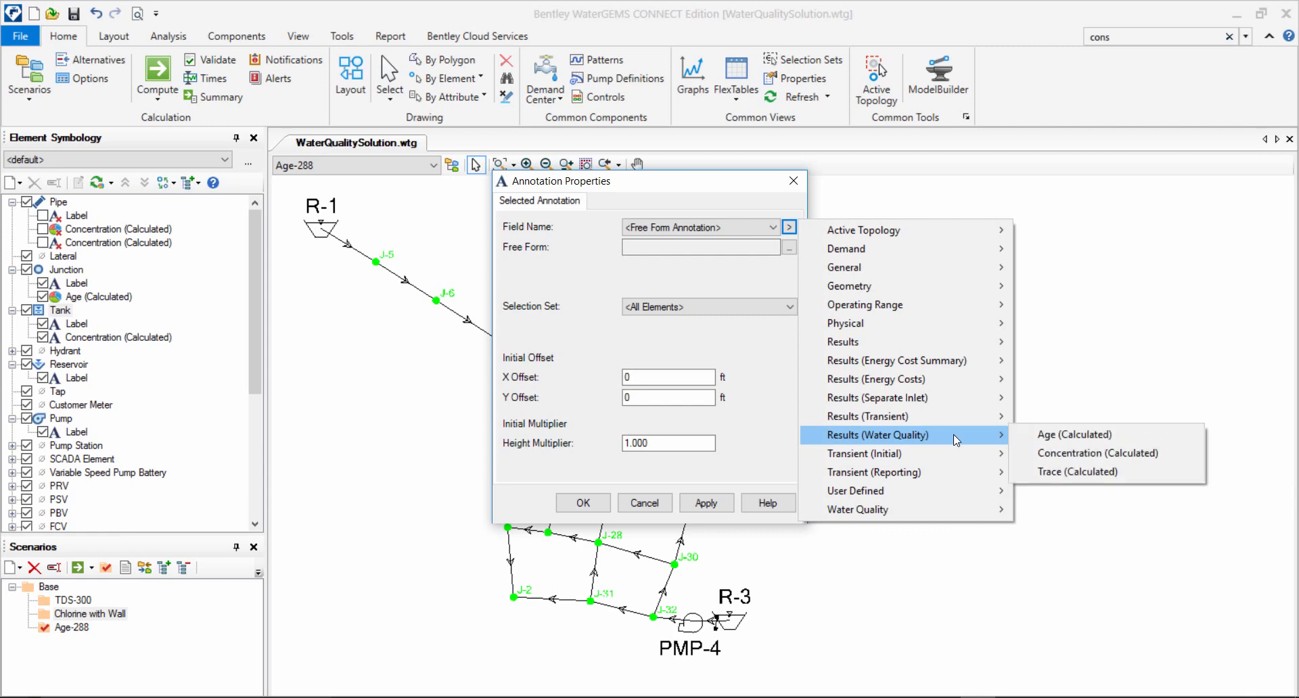
click(1035, 437)
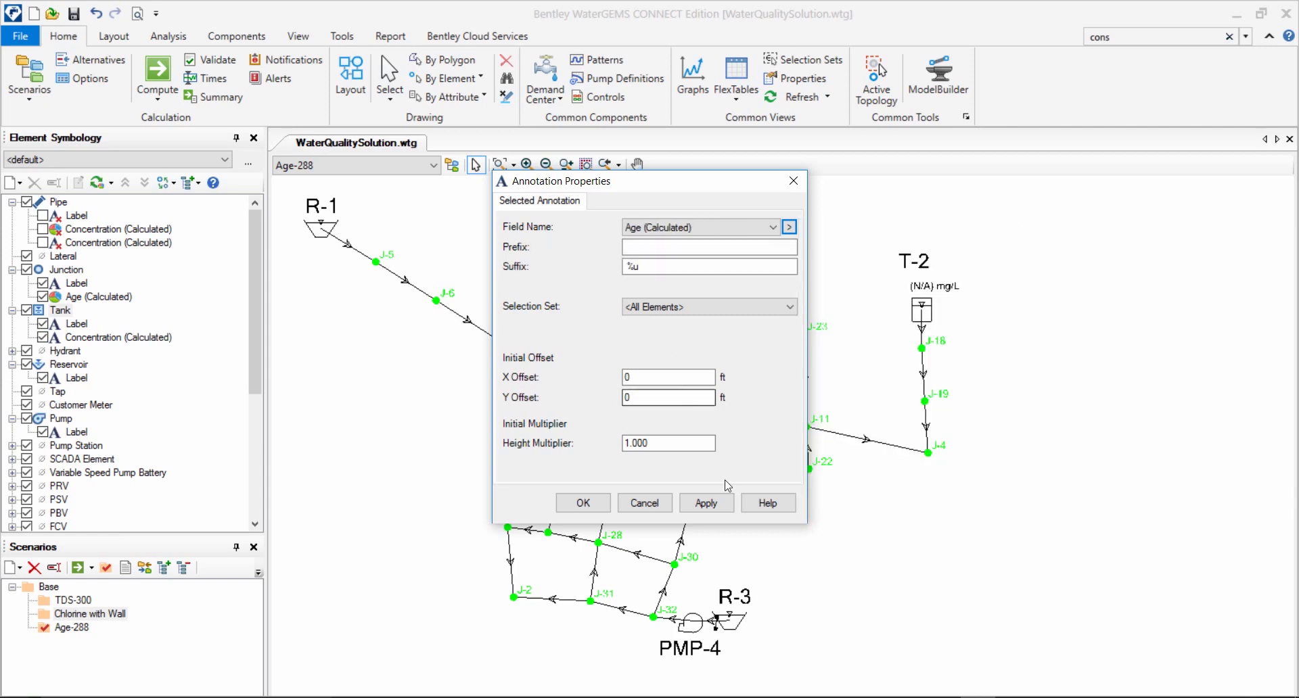
click(705, 503)
click(644, 502)
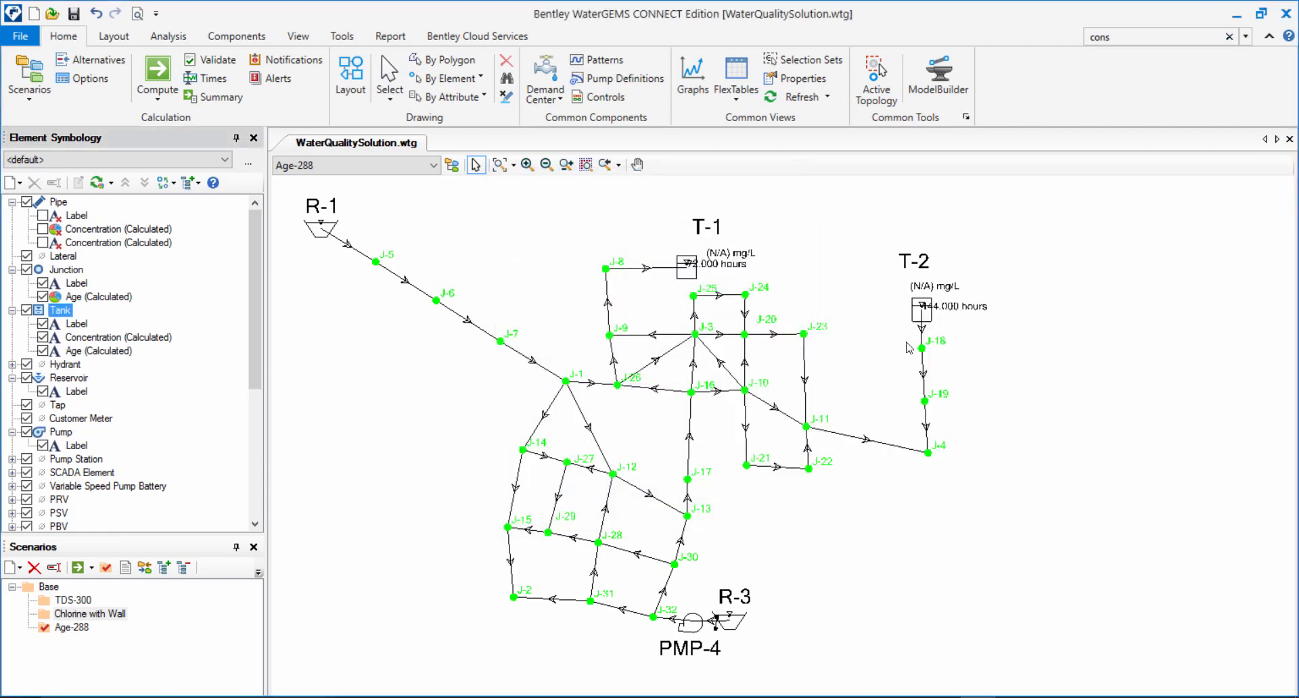
Move the labels of tanks T-2 and T-1 so the age values sit clear of the tank symbols.
click(948, 309)
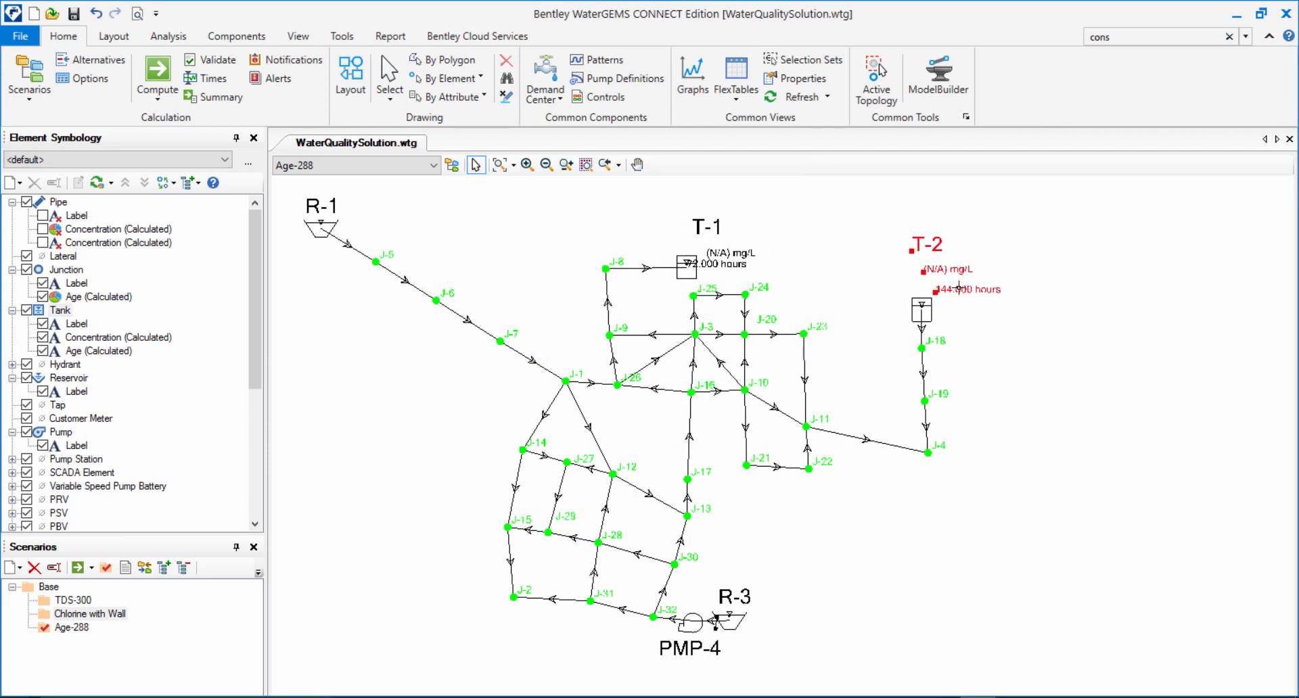
drag(733, 253, 749, 237)
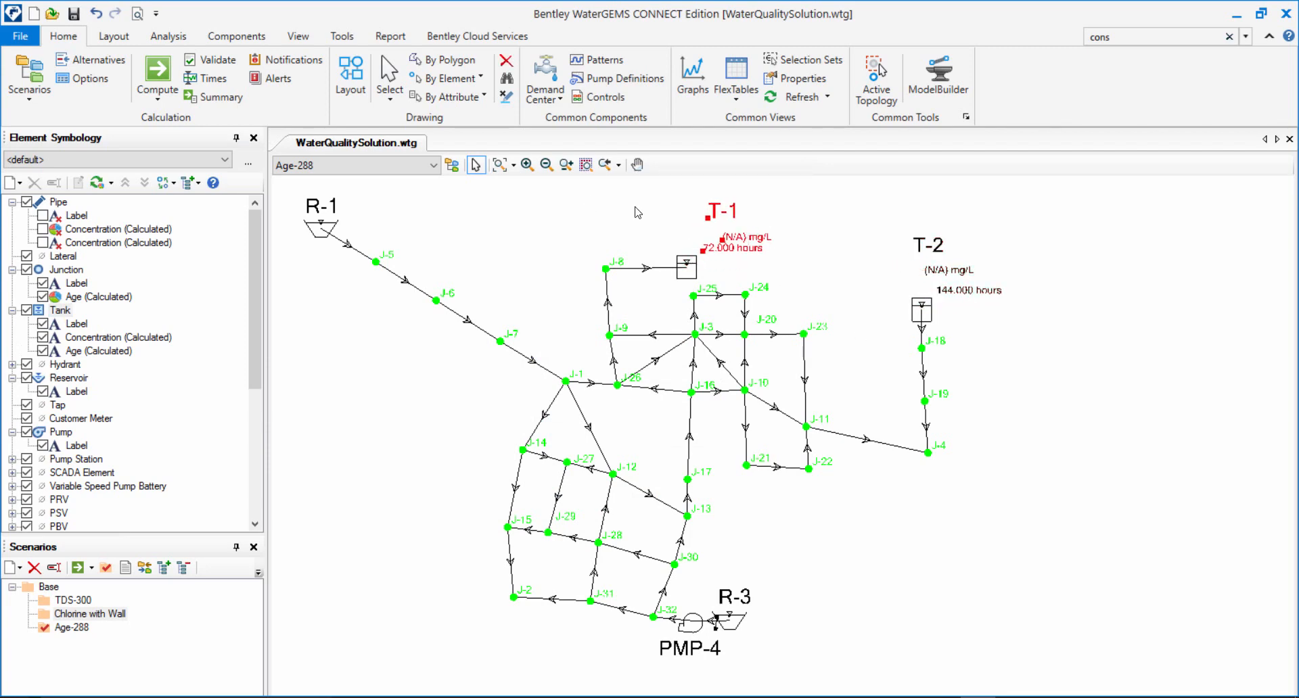
click(788, 285)
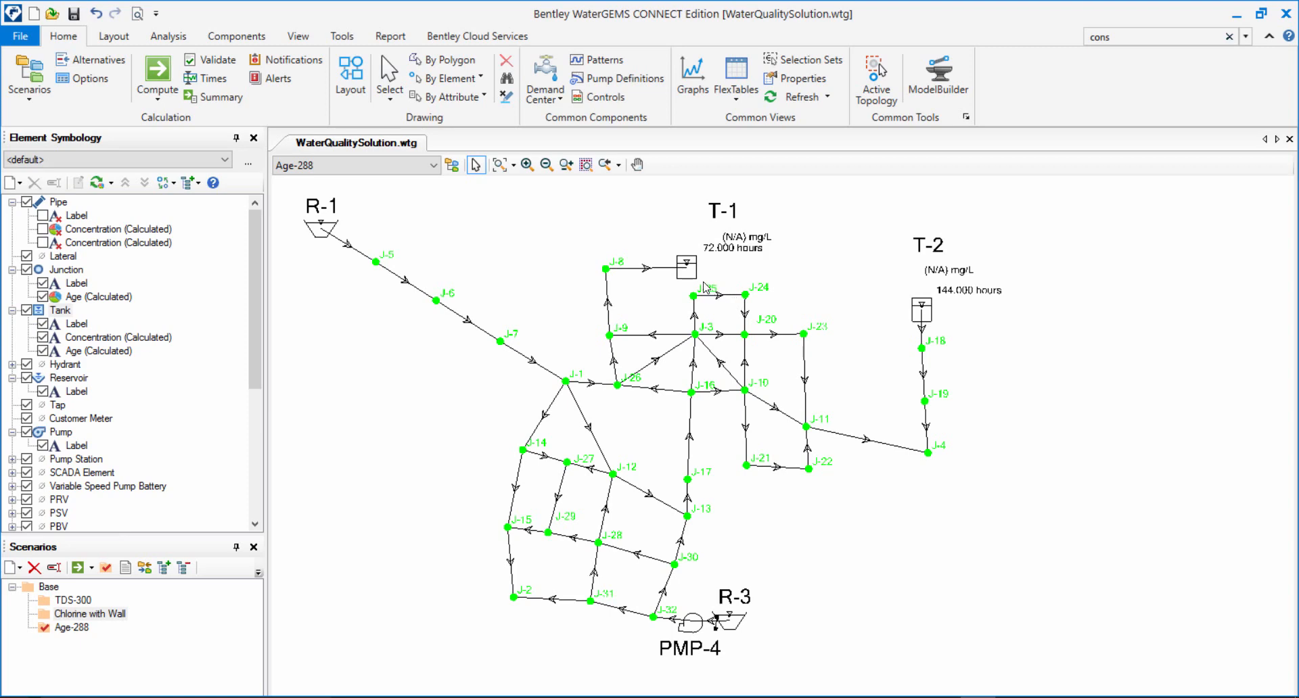
Open the properties of tank T-1 and examine its initial age and initial concentration under Water Quality.
double_click(686, 269)
drag(478, 275, 478, 353)
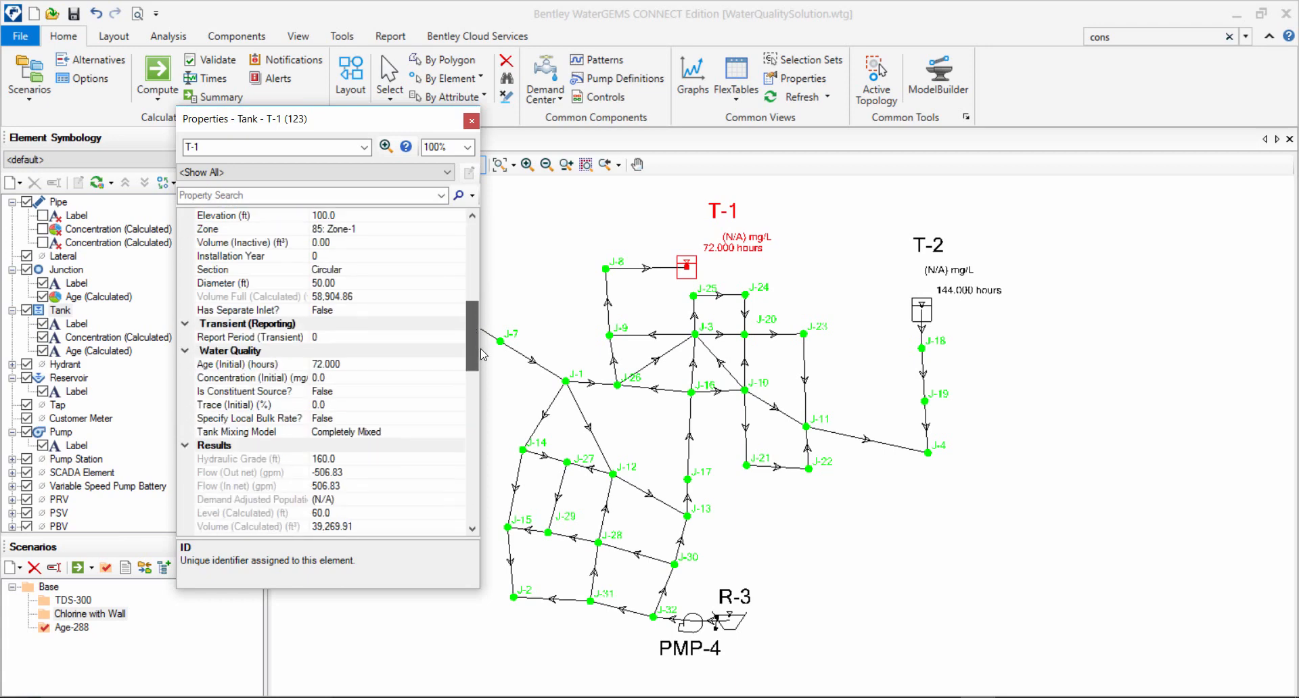
click(377, 366)
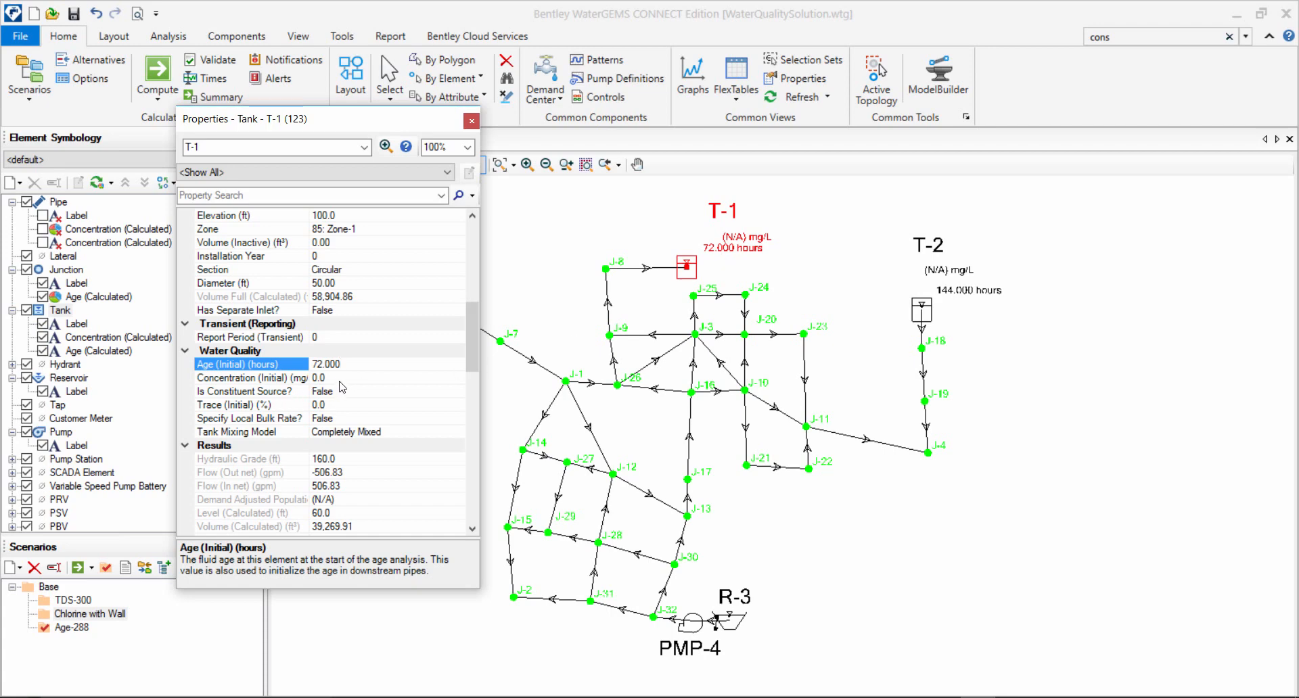
key(Down)
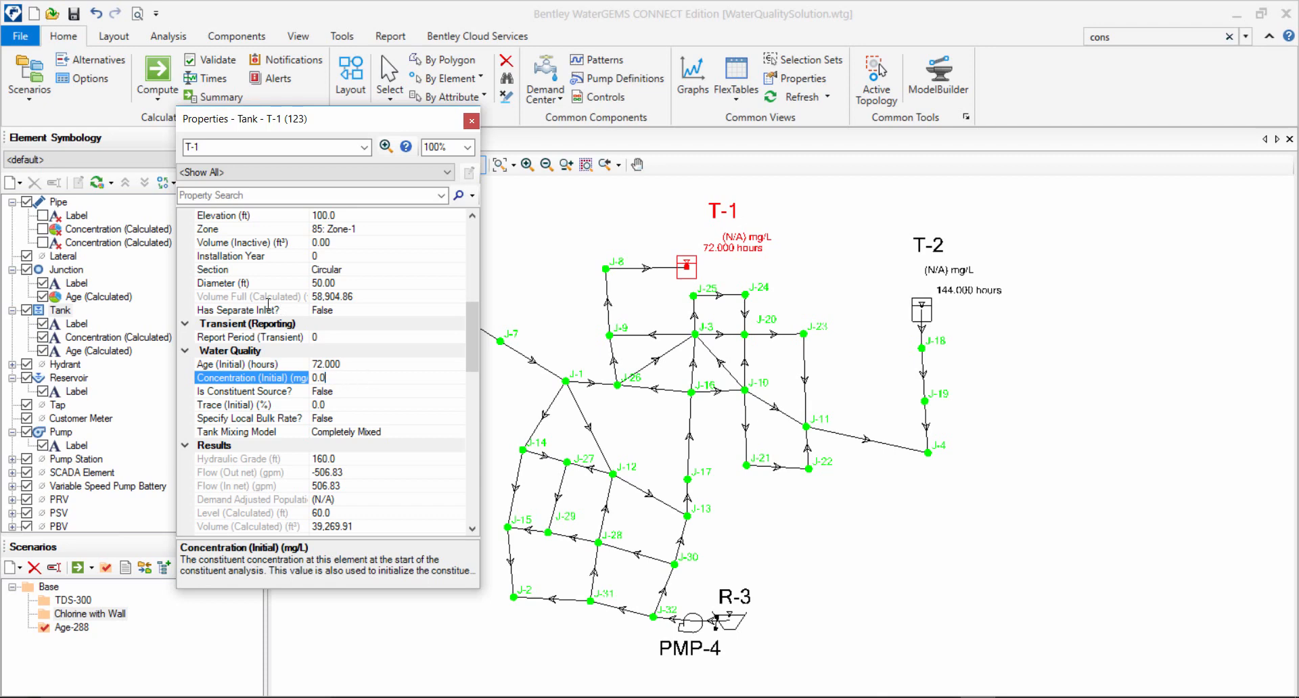
Try the 2-Compartment mixing model on tank T-1 and return it to Completely Mixed, closing the properties.
click(355, 433)
click(458, 432)
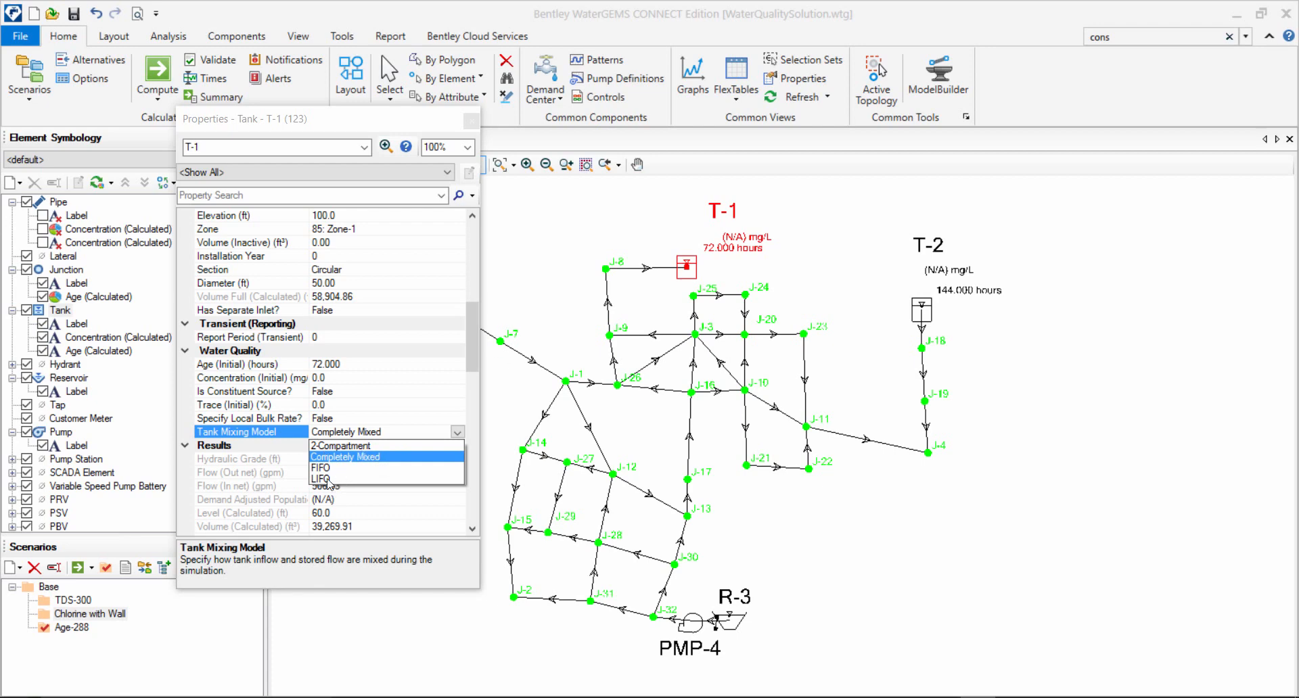
click(338, 446)
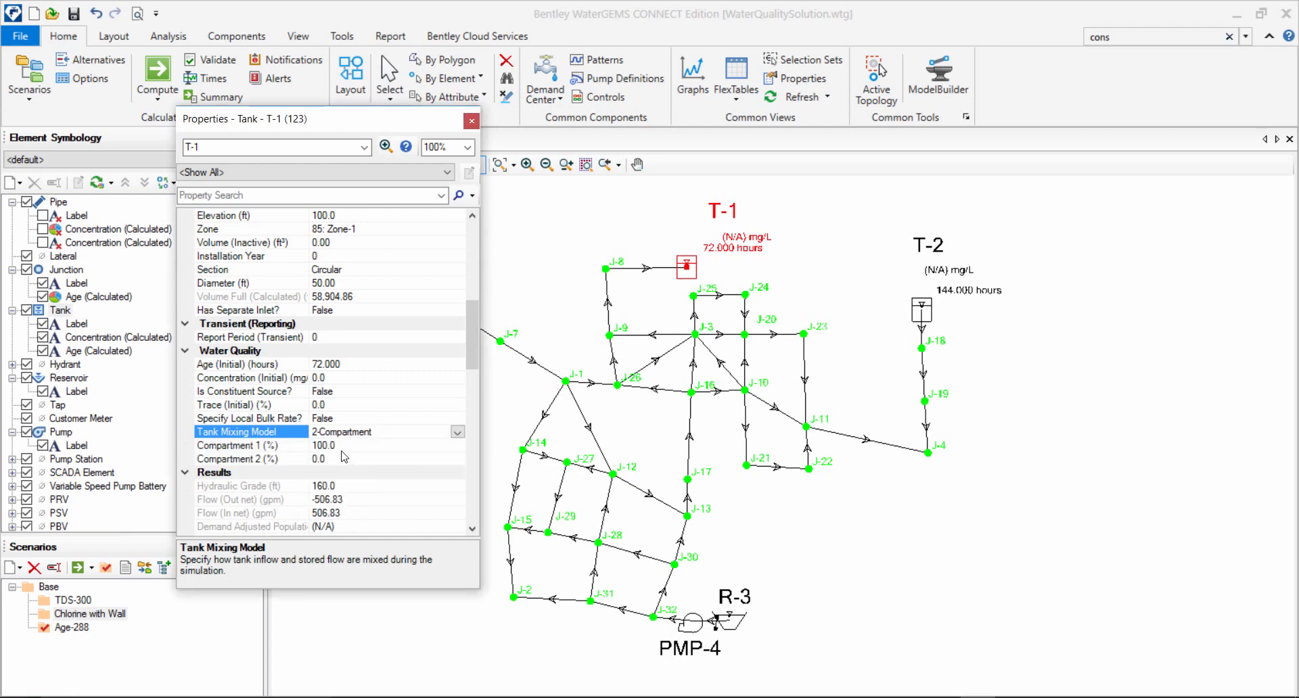
click(344, 457)
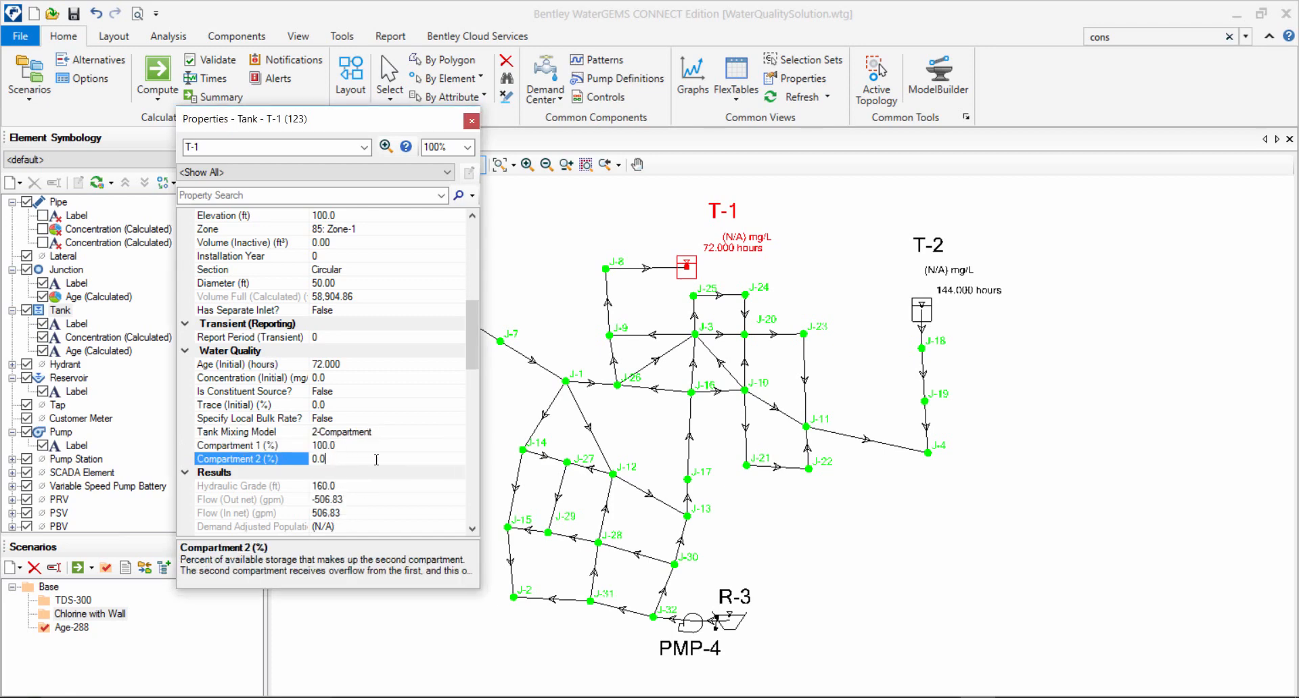
click(425, 432)
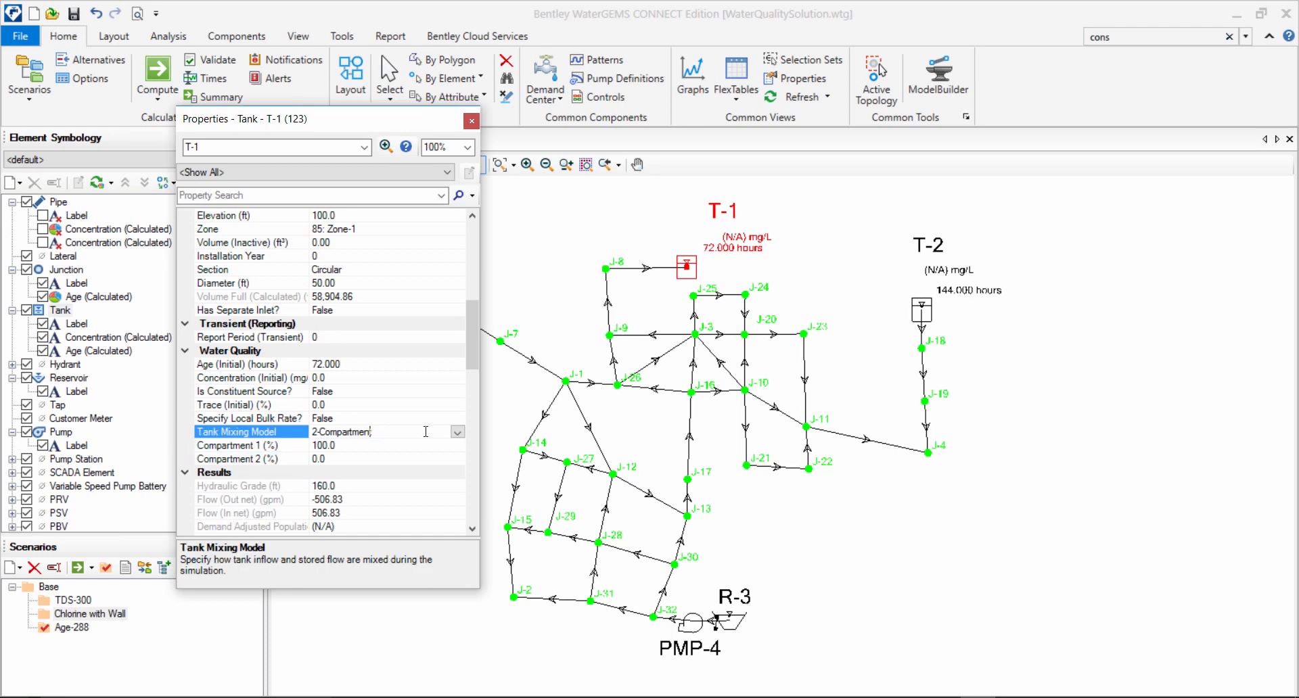
click(457, 432)
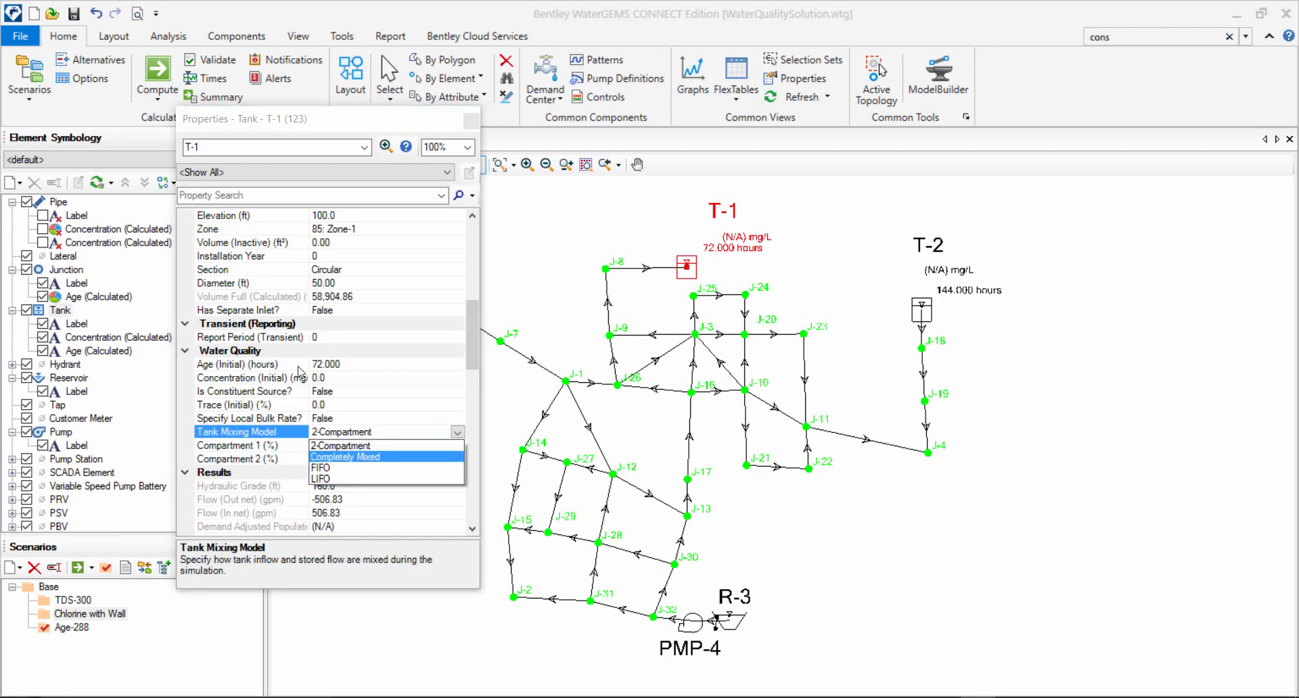
click(359, 449)
click(549, 289)
click(471, 121)
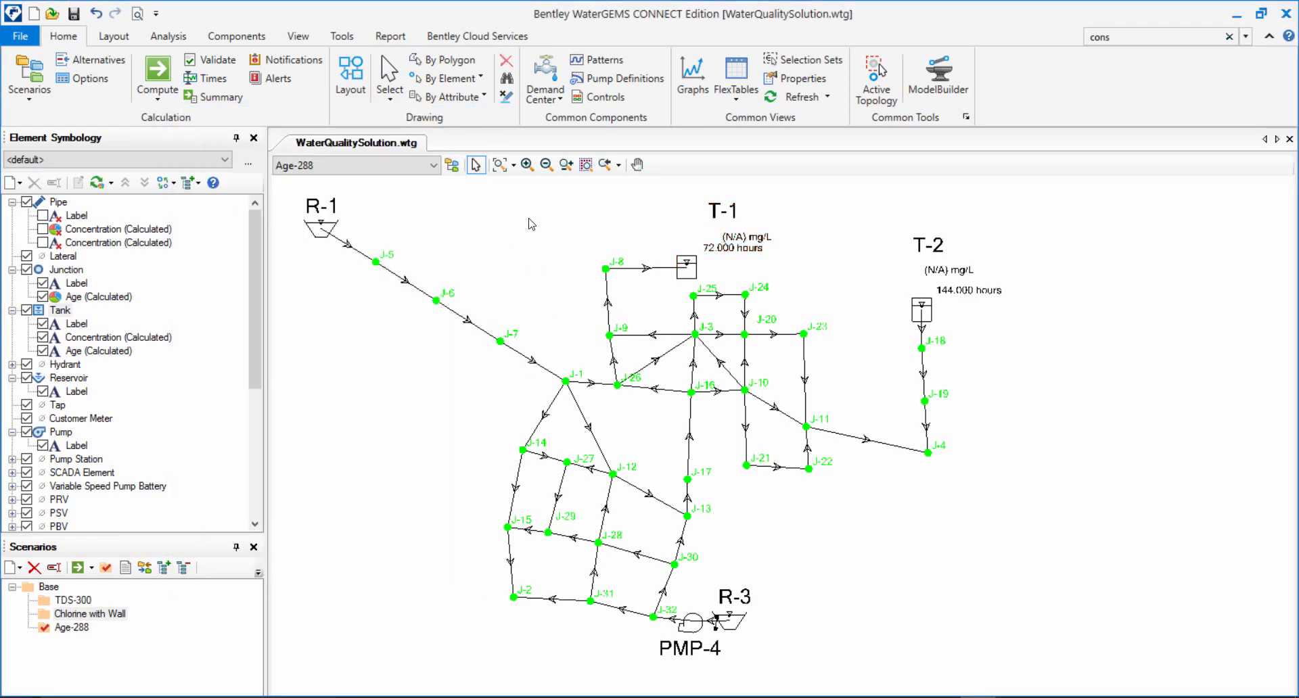
Play the Age-288 results in the Time Browser to examine how the tank ages change, and close it.
click(203, 78)
click(331, 424)
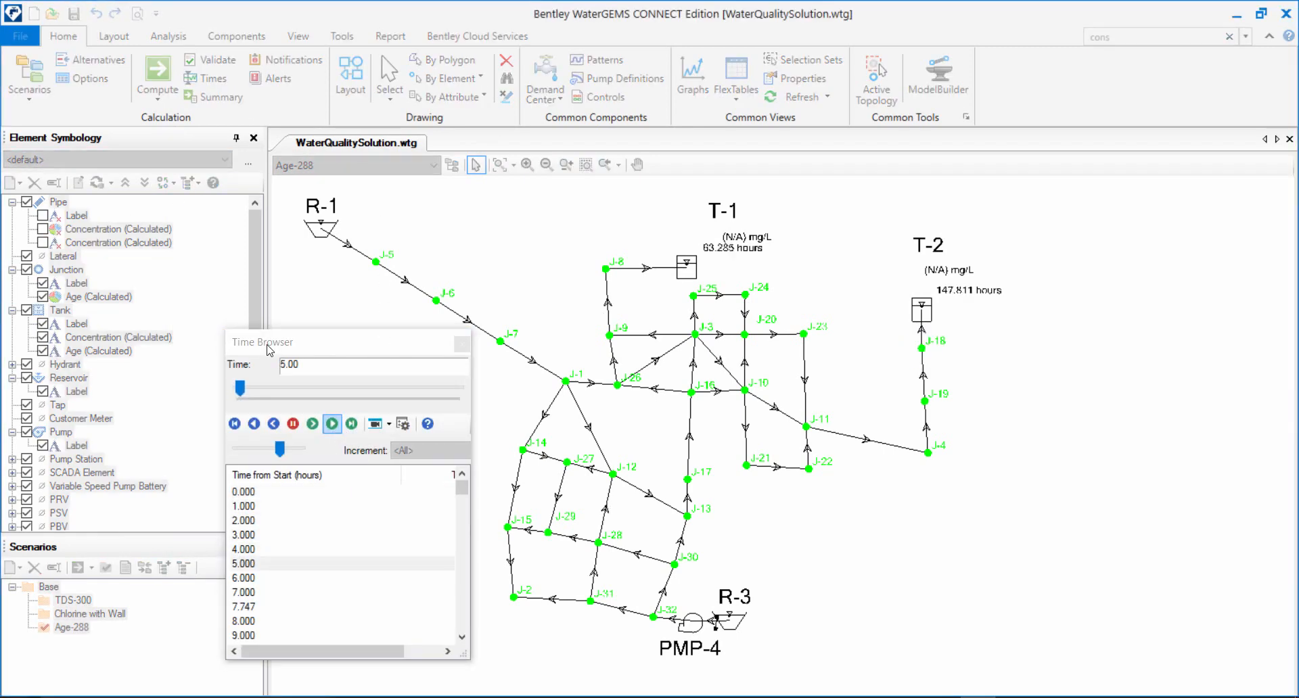
click(462, 343)
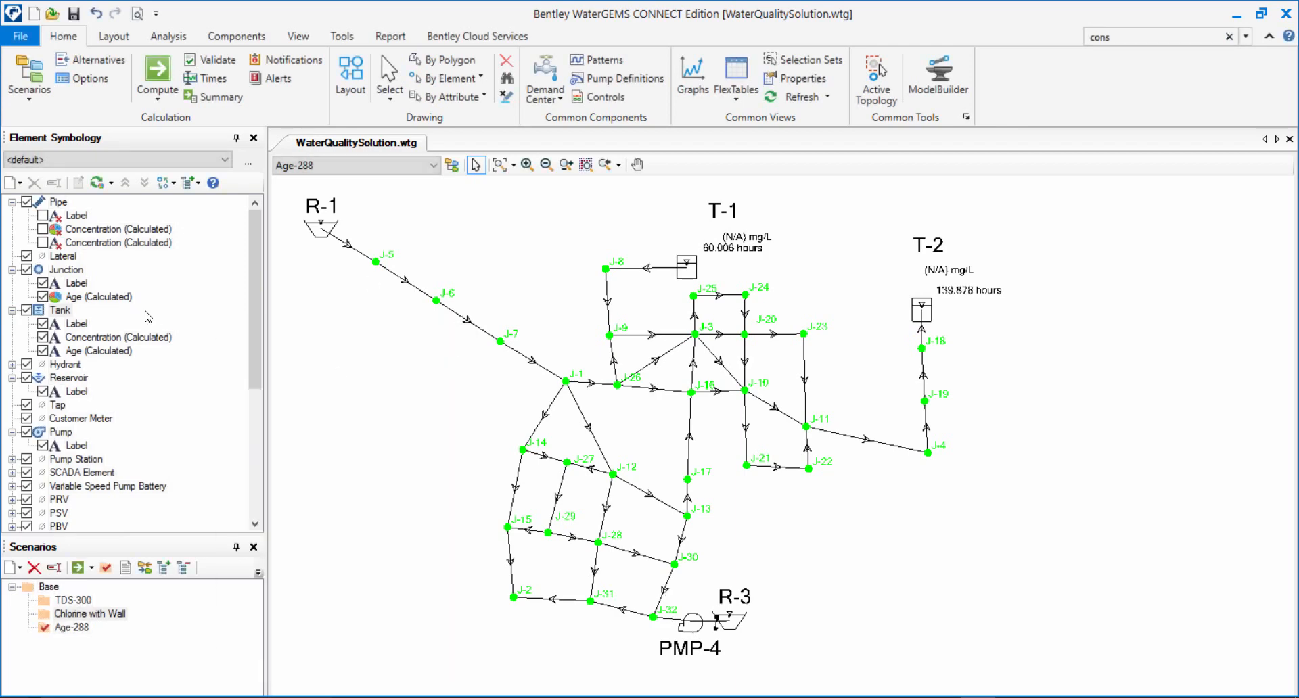
Recalculate the junction Age (Calculated) color coding range with Full Range and accept the color coding.
double_click(99, 296)
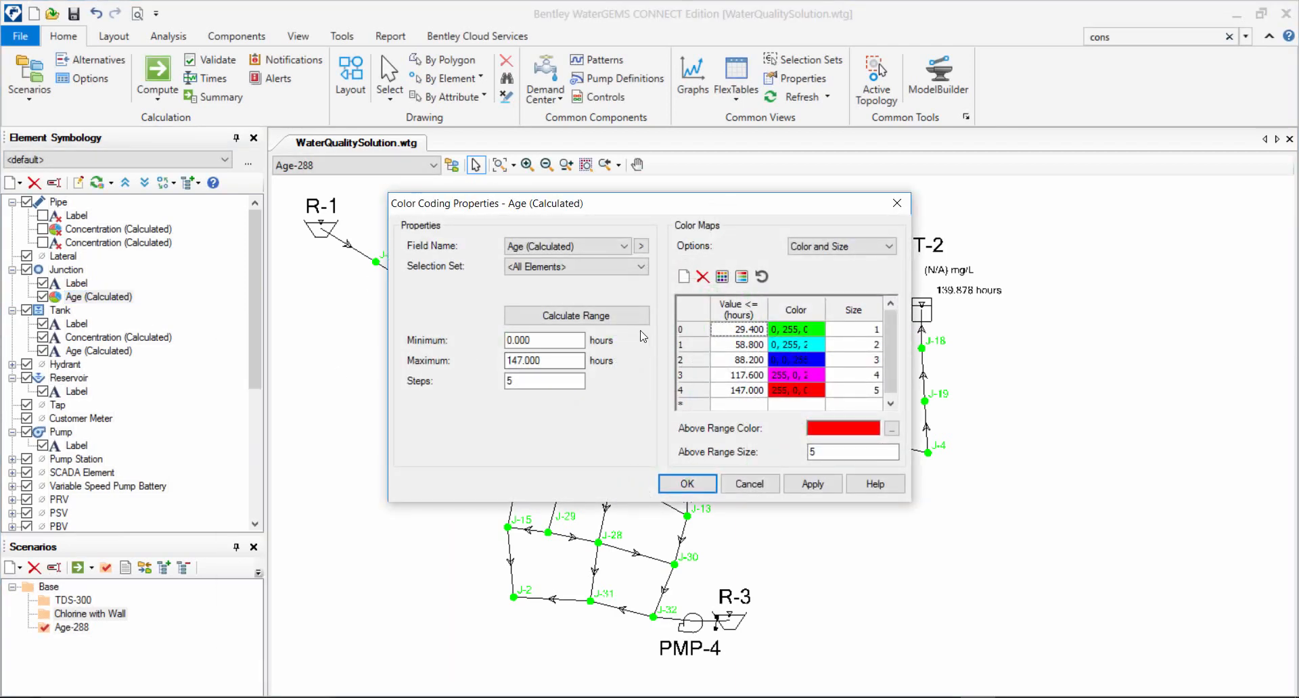
click(578, 316)
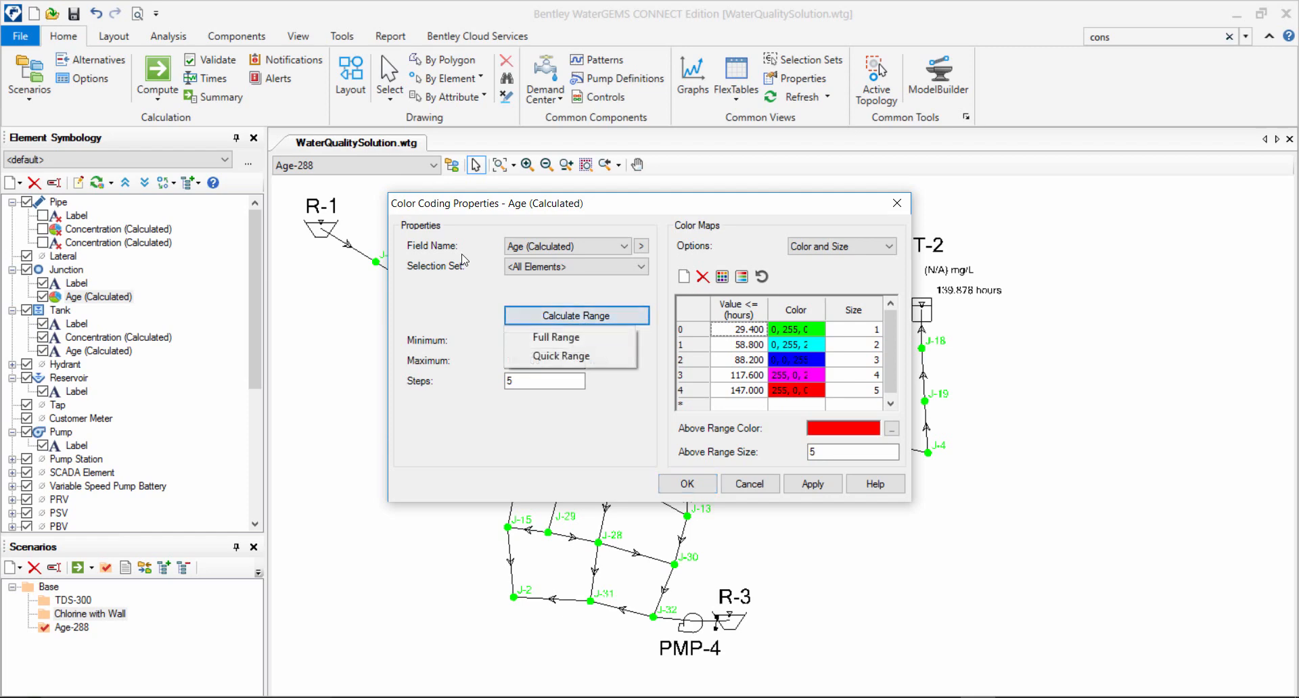
click(572, 336)
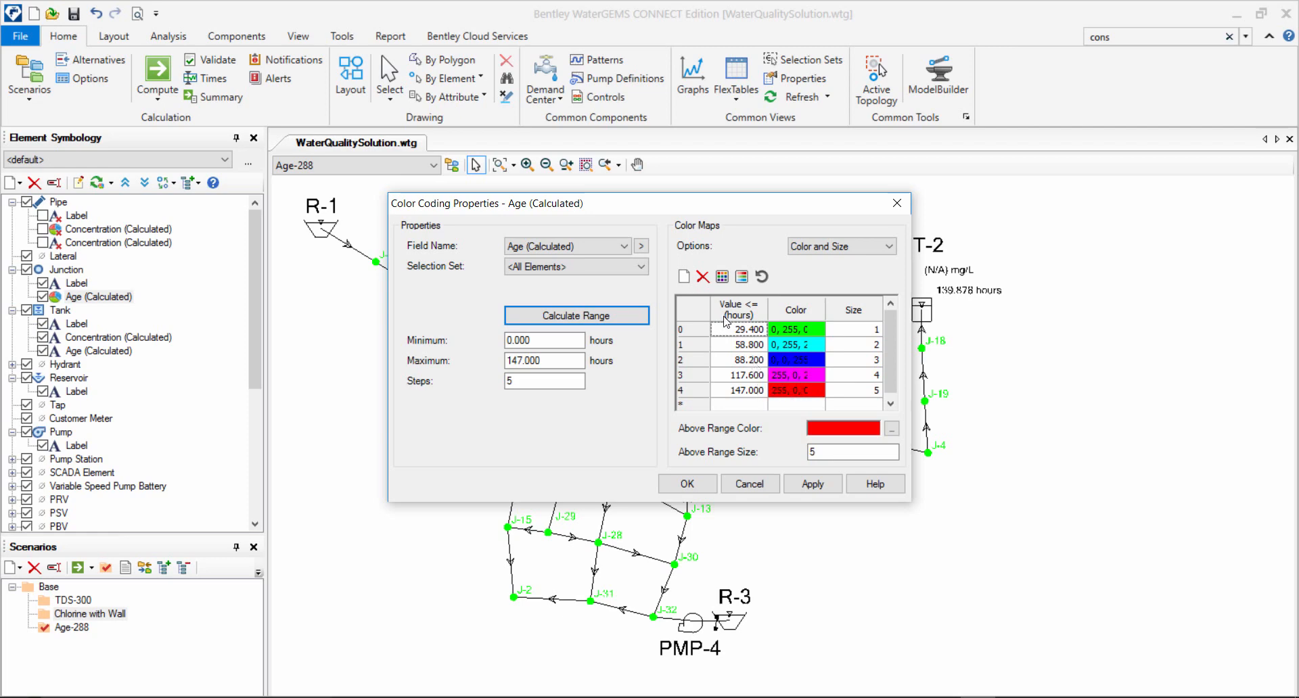
click(805, 486)
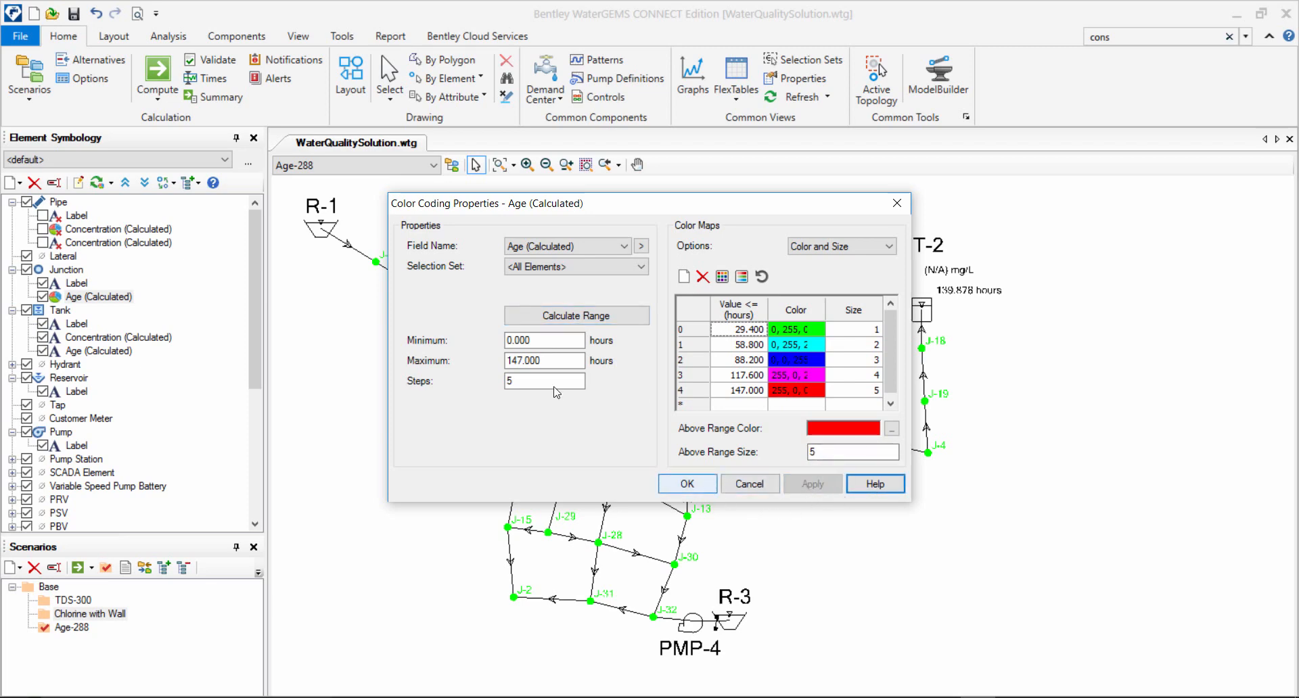
click(694, 485)
Insert the color coding legend for junction Age (Calculated) and place it in the empty area beside tank T-2.
right_click(119, 297)
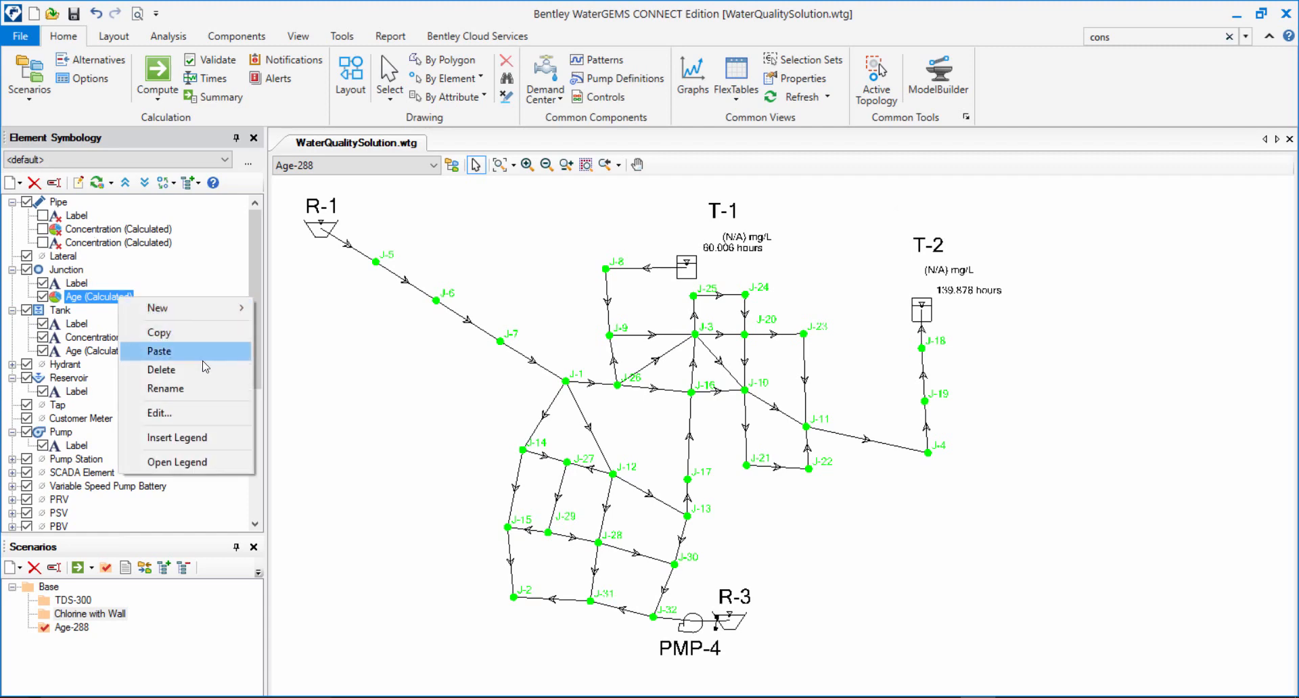
click(177, 438)
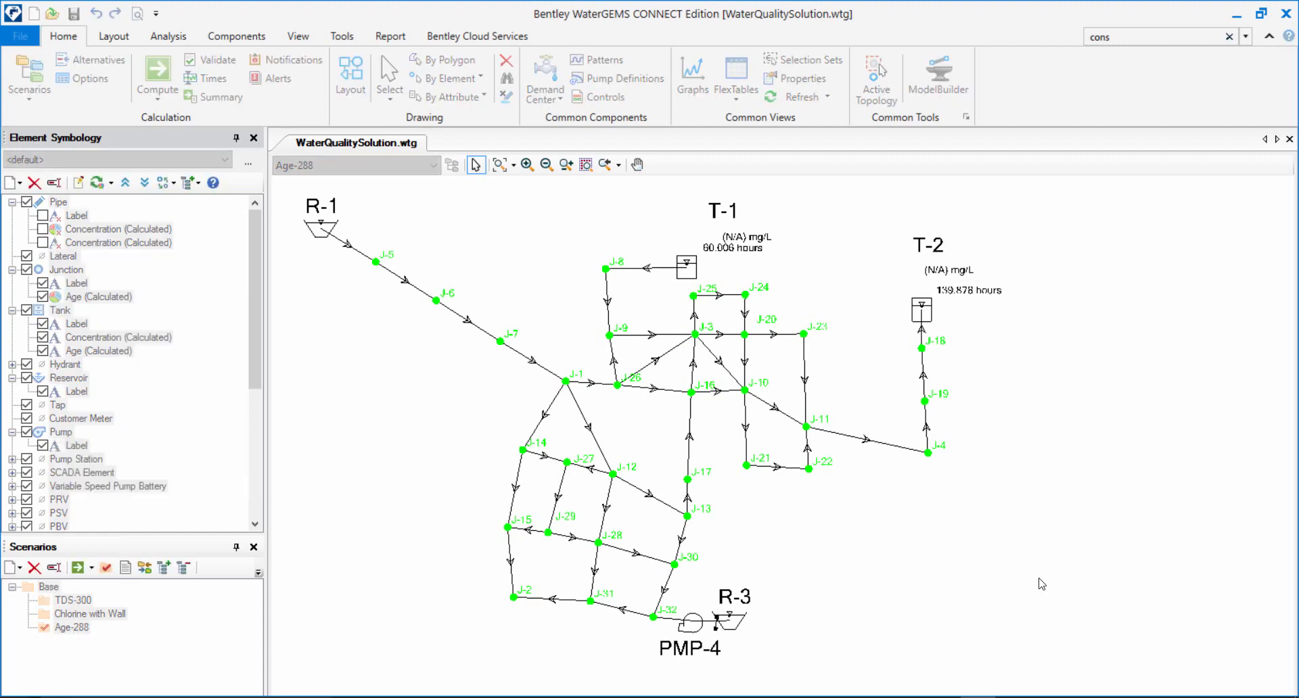
click(960, 579)
drag(1087, 416, 1107, 414)
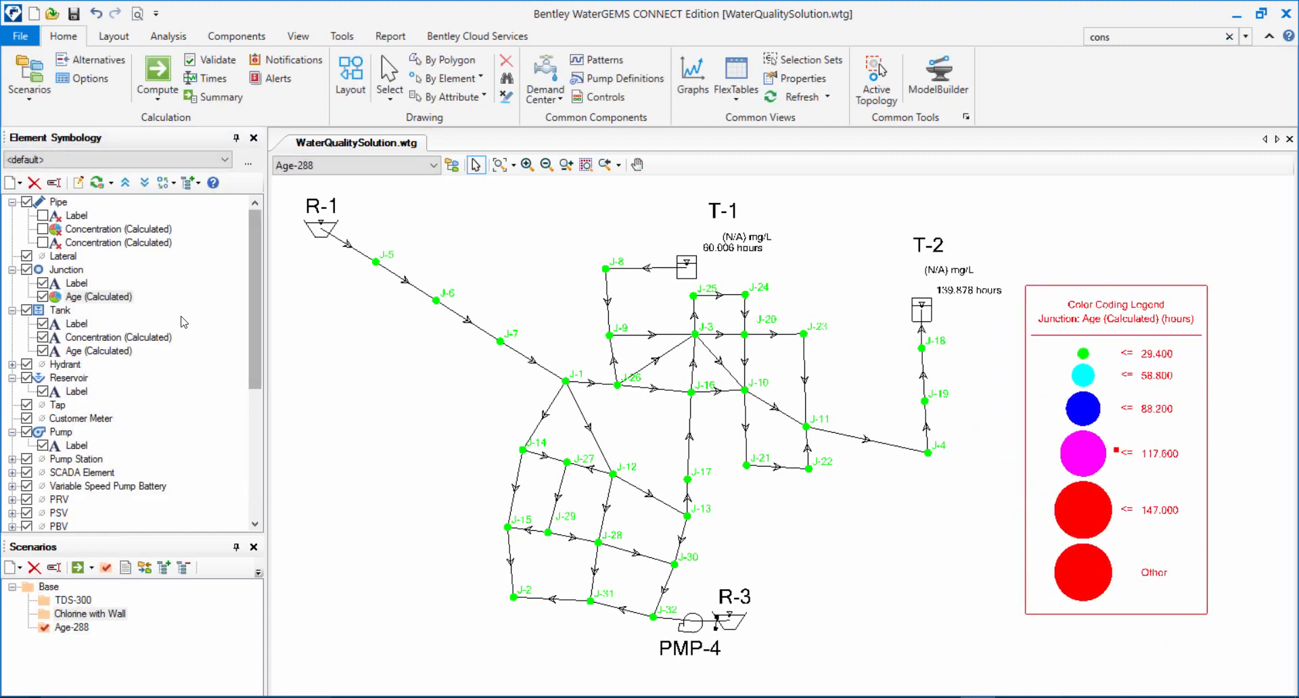
Play the Age-288 results in the Time Browser to examine how the junction age colors change over time.
click(205, 77)
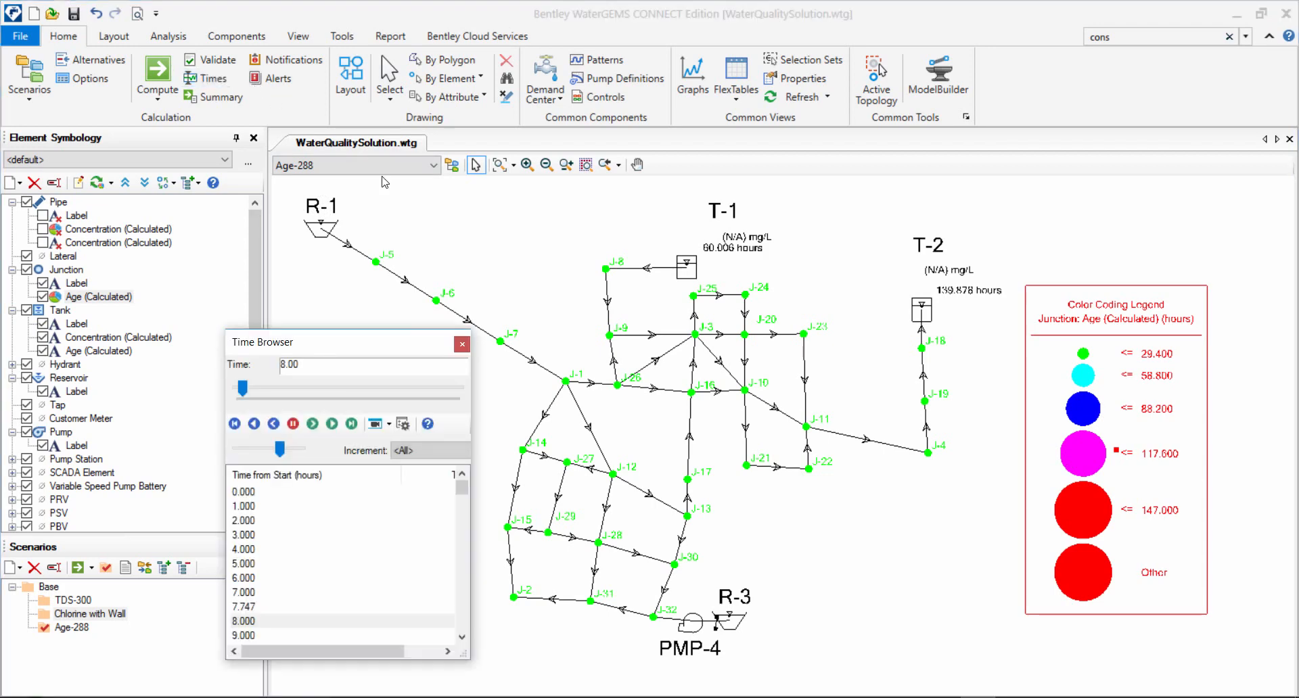
click(338, 427)
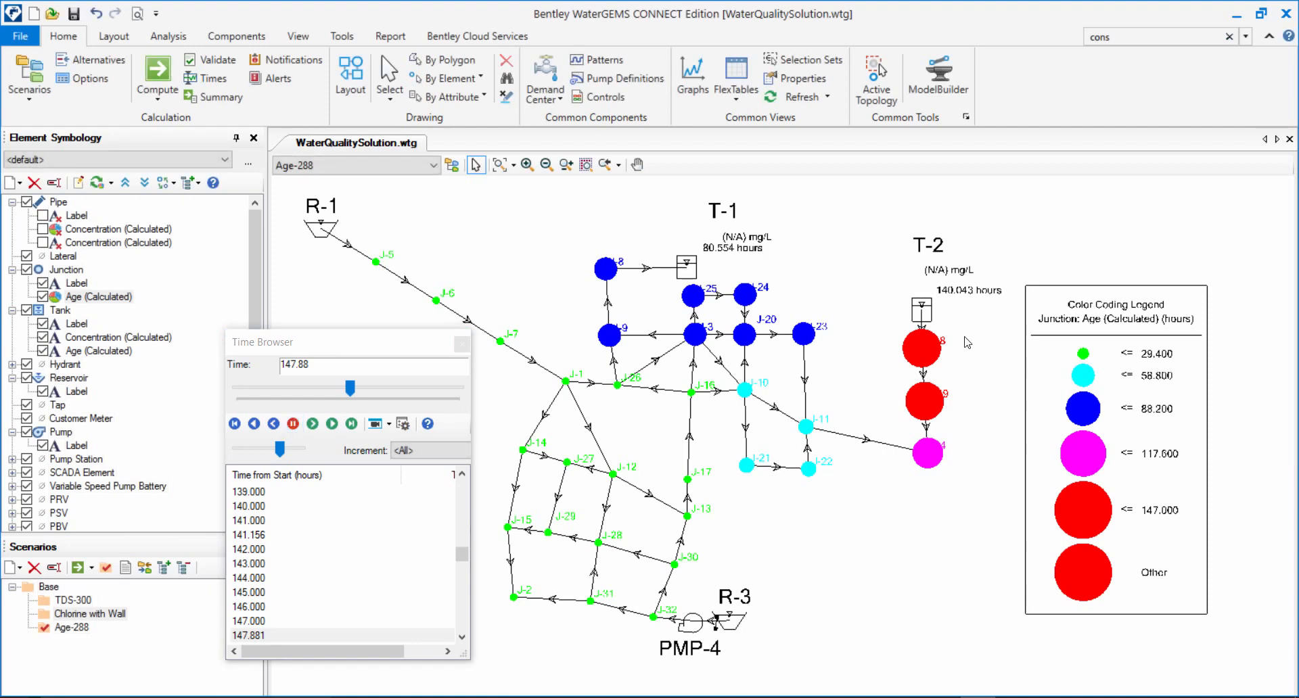
Graph tank T-2 for the Age-288 scenario with only Age (Calculated) from Results (Water Quality) as the plotted field.
right_click(930, 310)
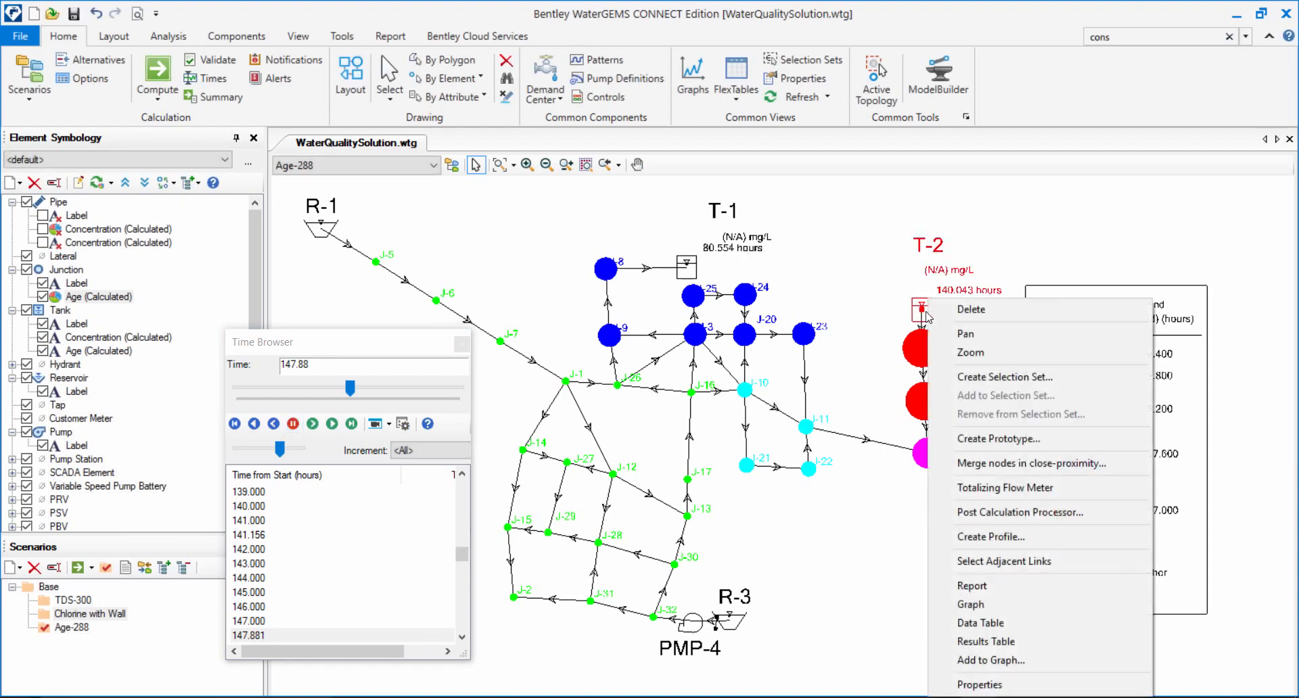
click(1012, 610)
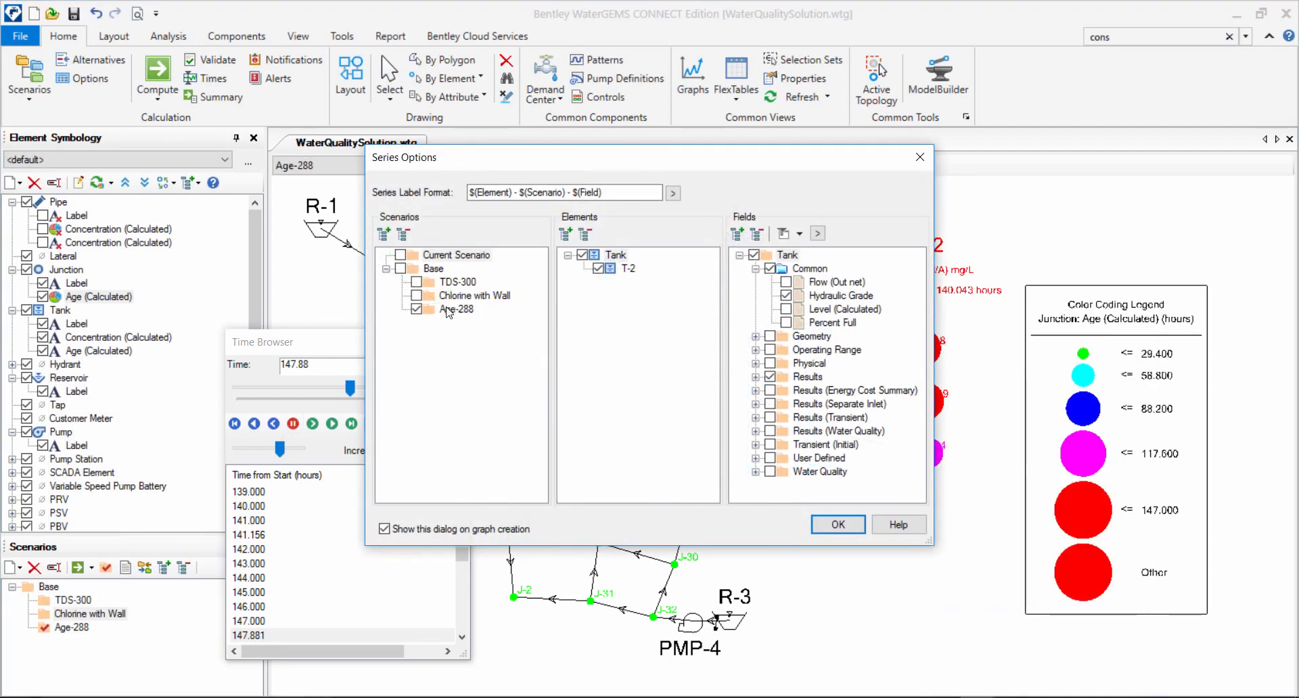
click(785, 296)
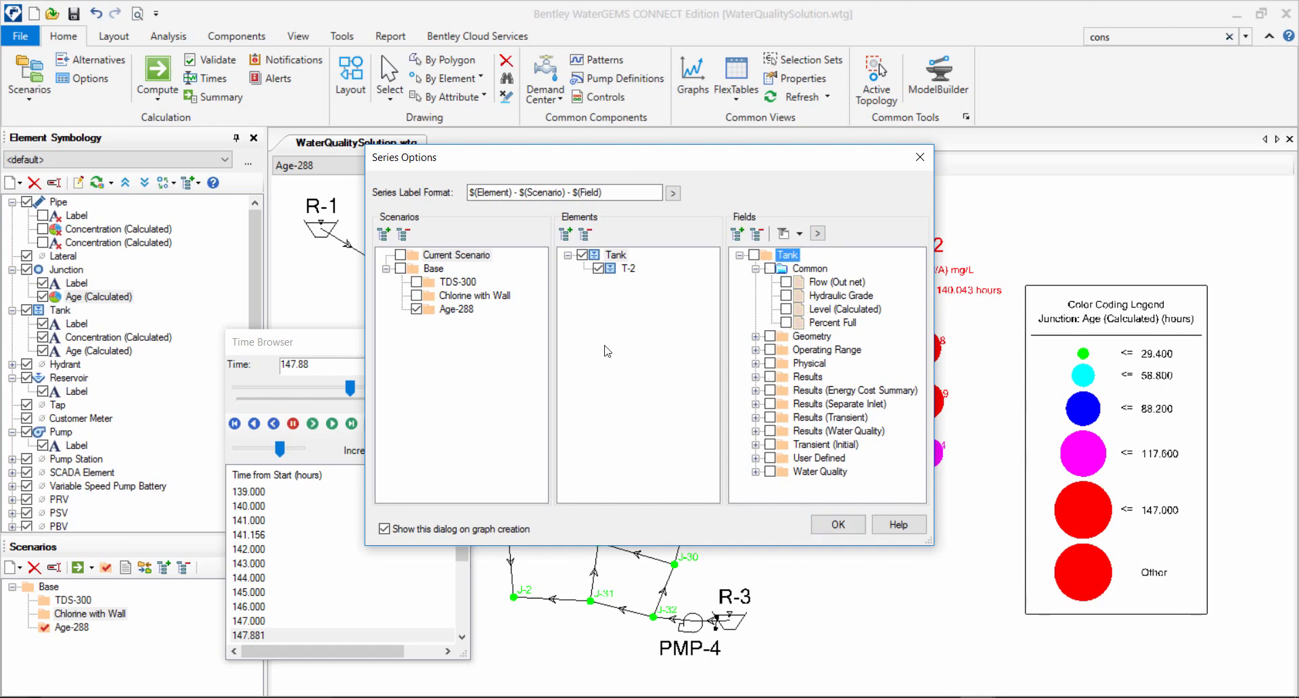
click(769, 431)
click(786, 445)
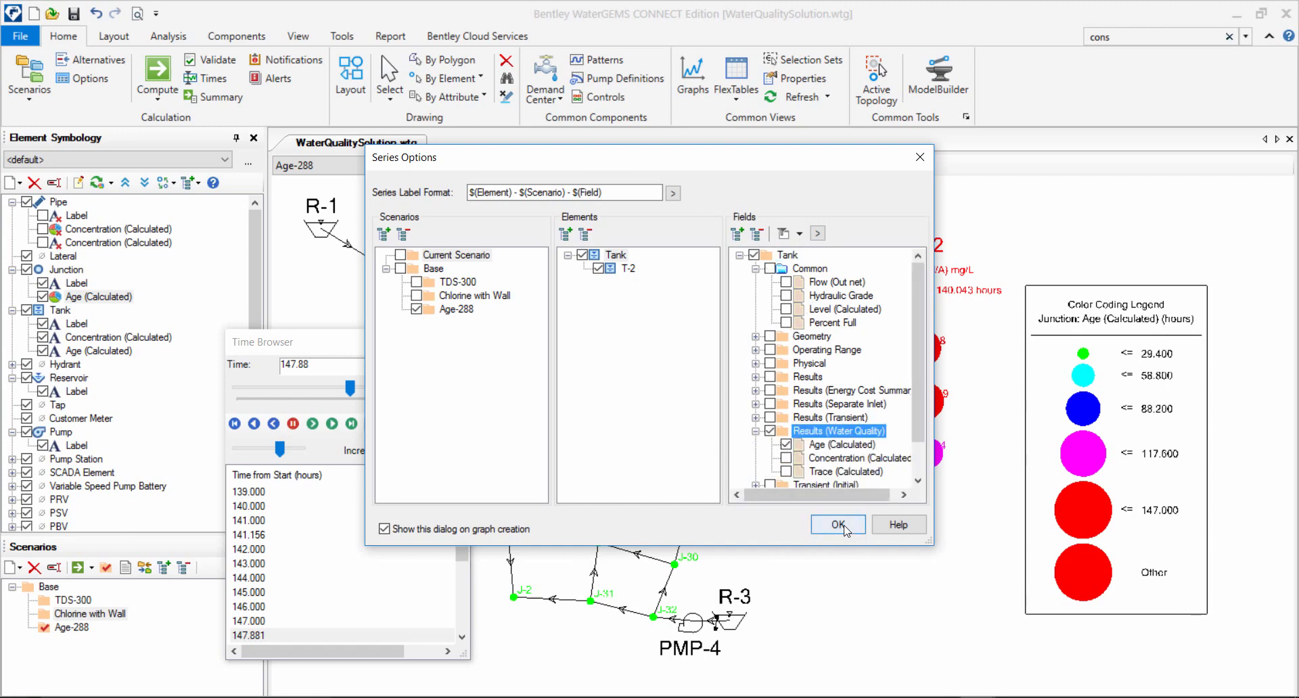
click(838, 525)
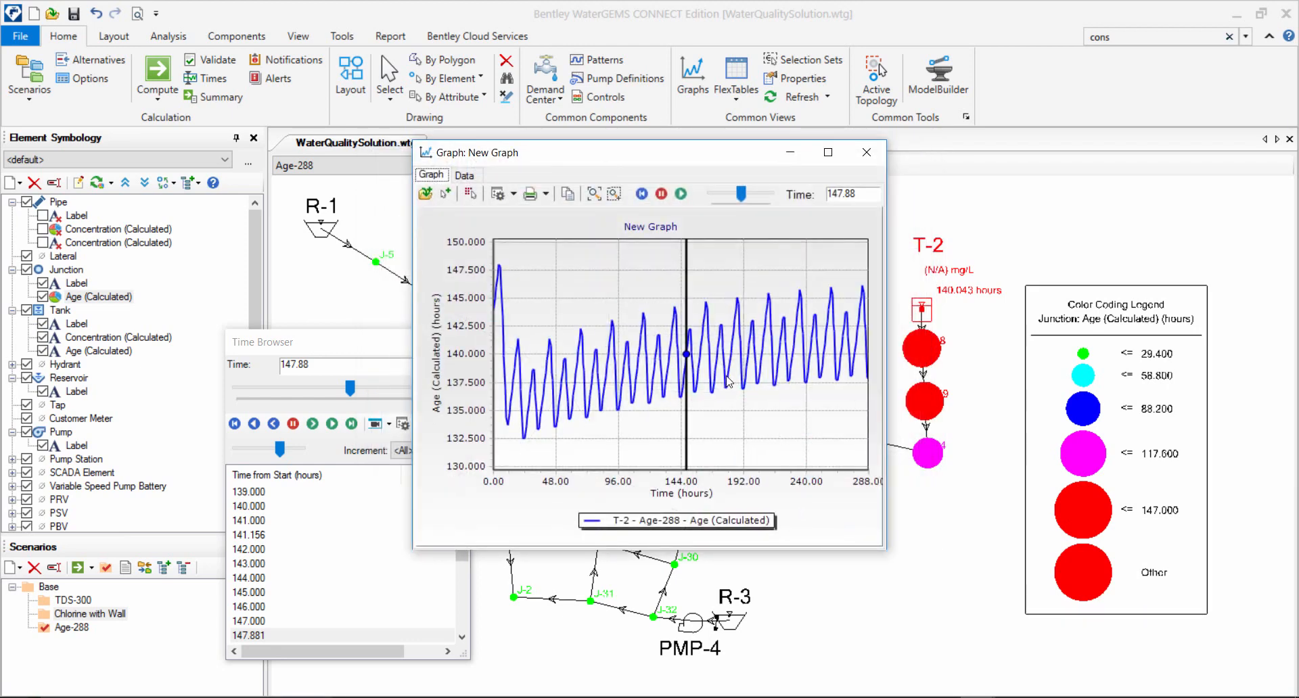
Move the T-2 age graph clear of the network to watch the animation, and reposition the Time Browser at its end.
mouse_move(1030, 246)
mouse_down()
mouse_move(840, 498)
mouse_move(844, 517)
mouse_move(620, 453)
mouse_move(633, 425)
mouse_move(708, 464)
mouse_up()
click(833, 557)
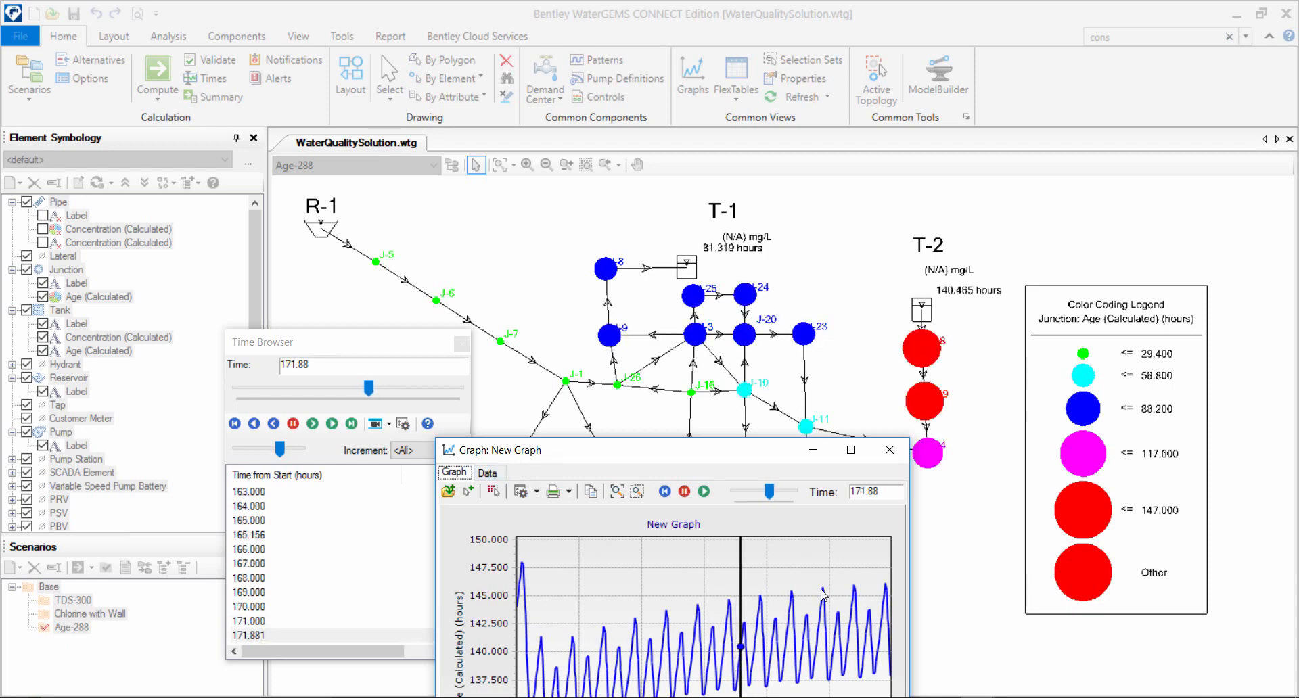
drag(759, 450, 1260, 254)
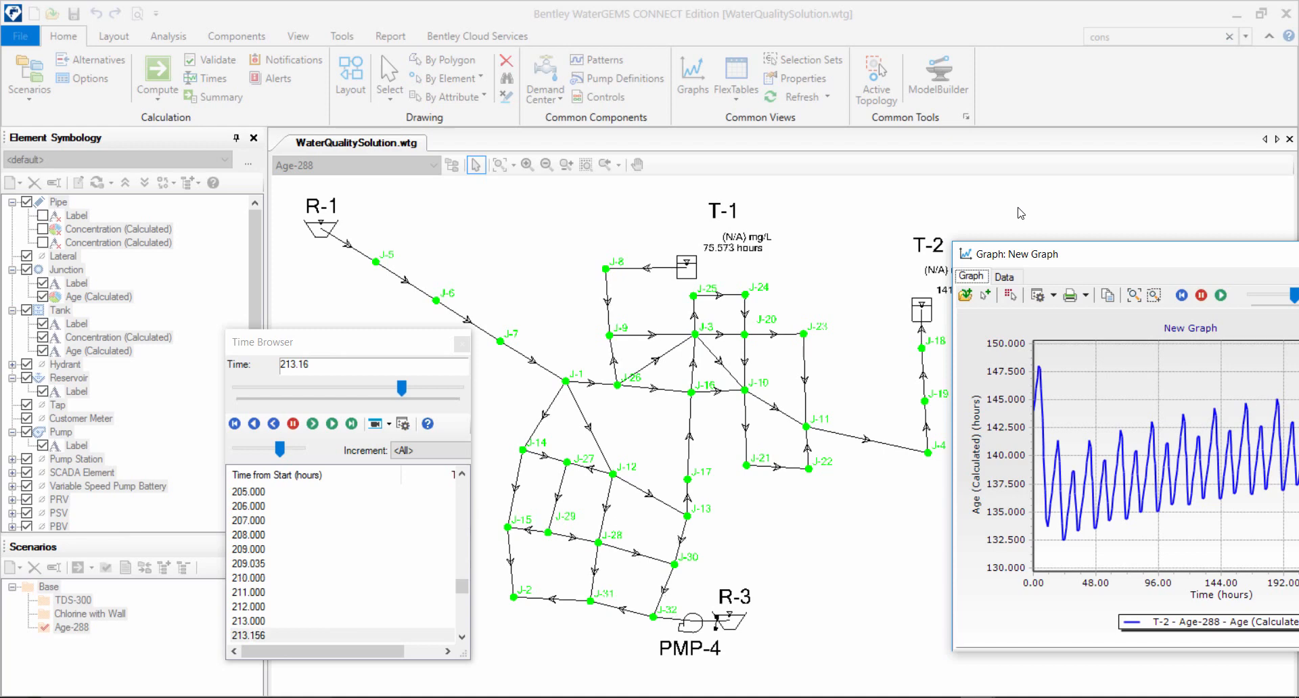
drag(1235, 269, 1251, 230)
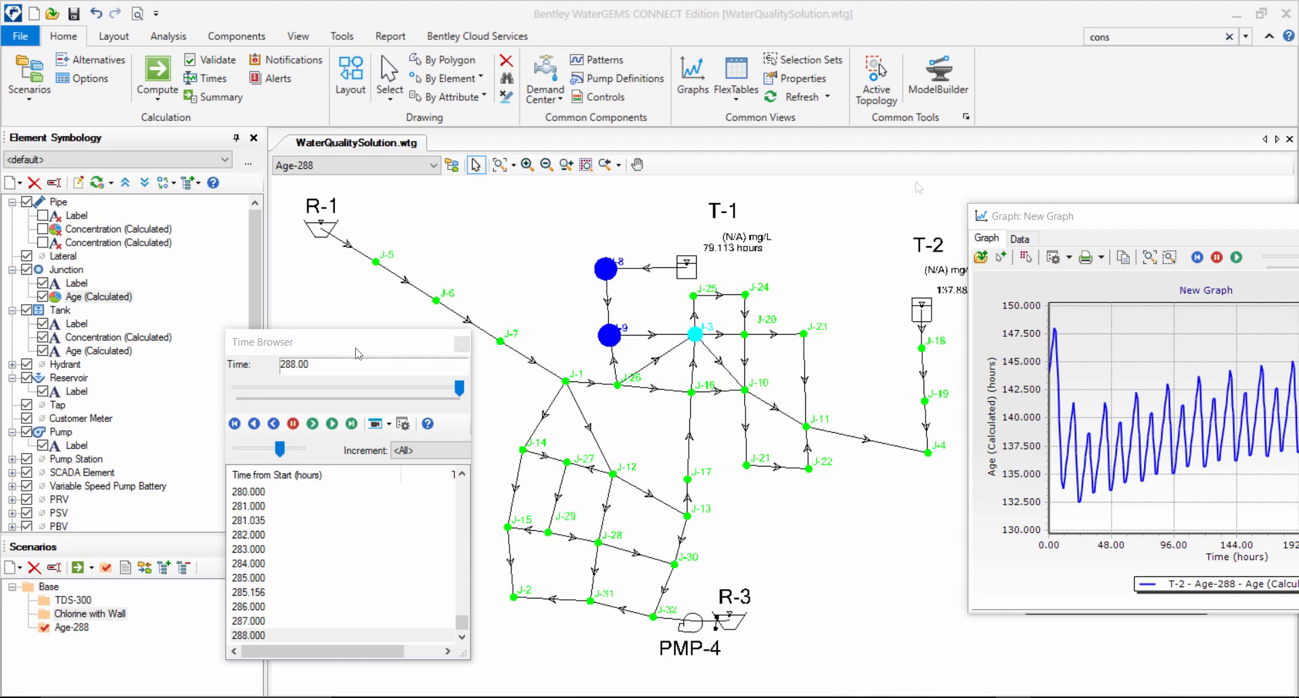
drag(346, 344, 685, 291)
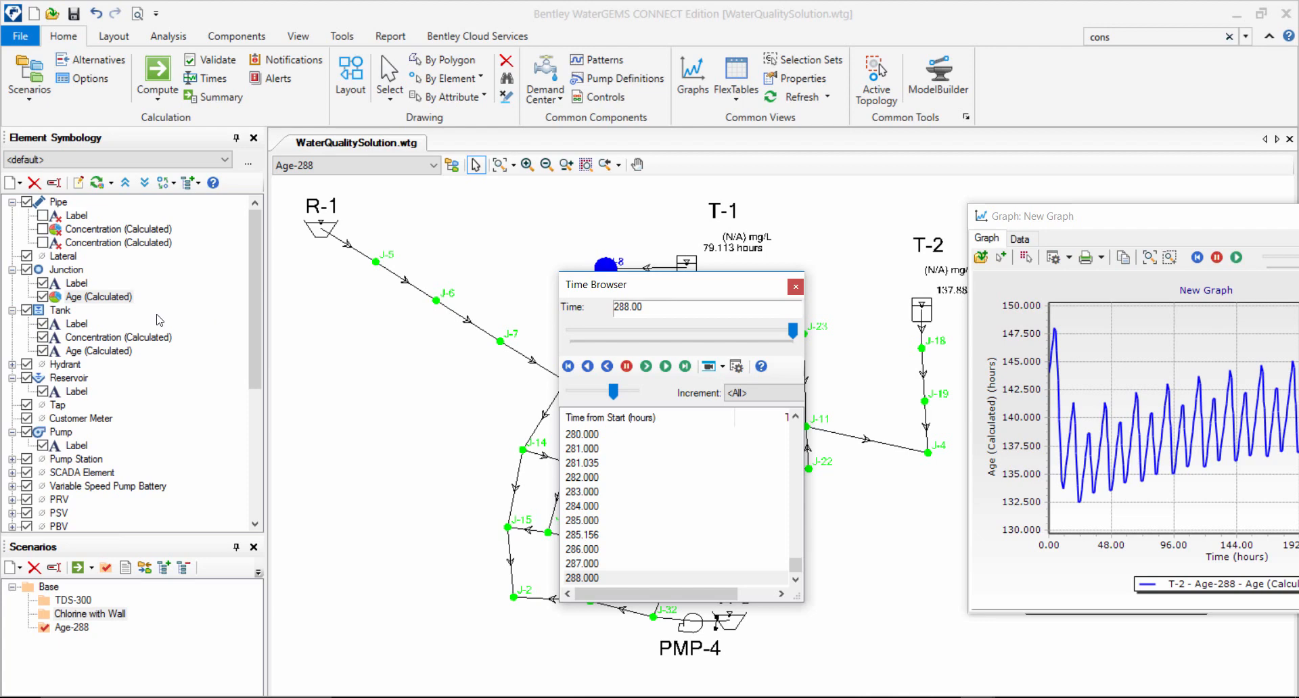
Open the pipe Concentration (Calculated) color coding properties and examine the Selection Set options.
double_click(140, 230)
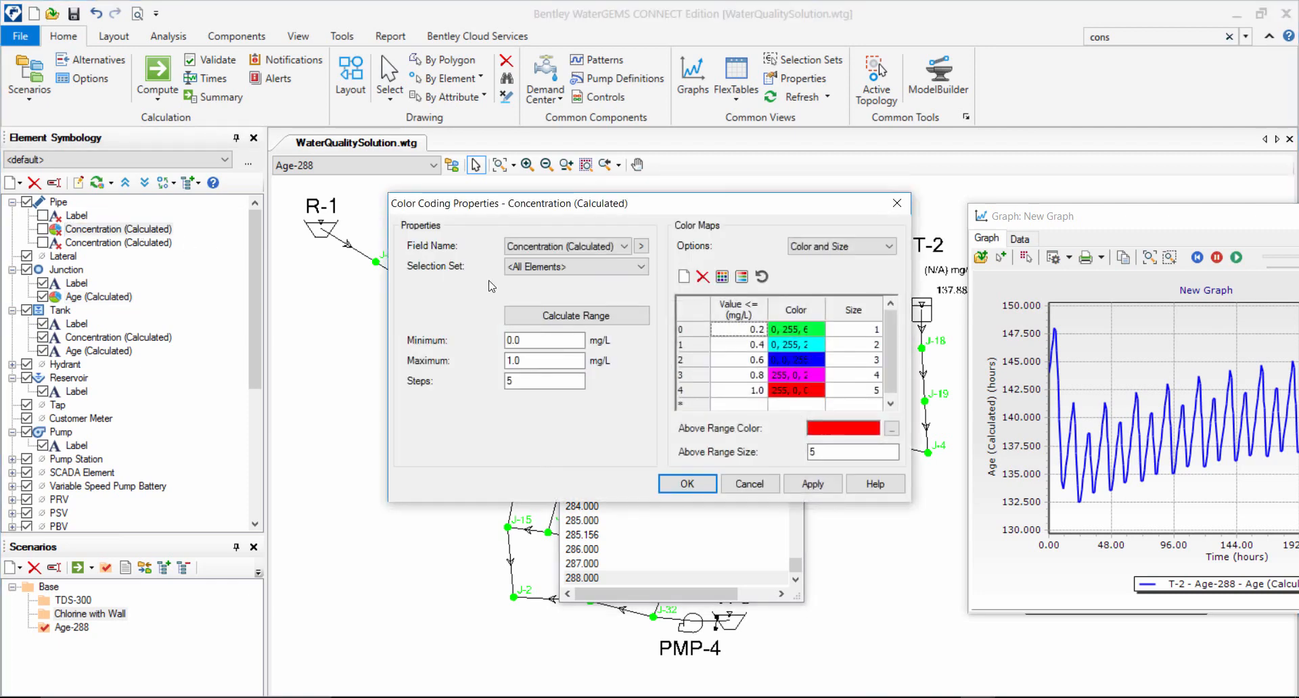
click(554, 267)
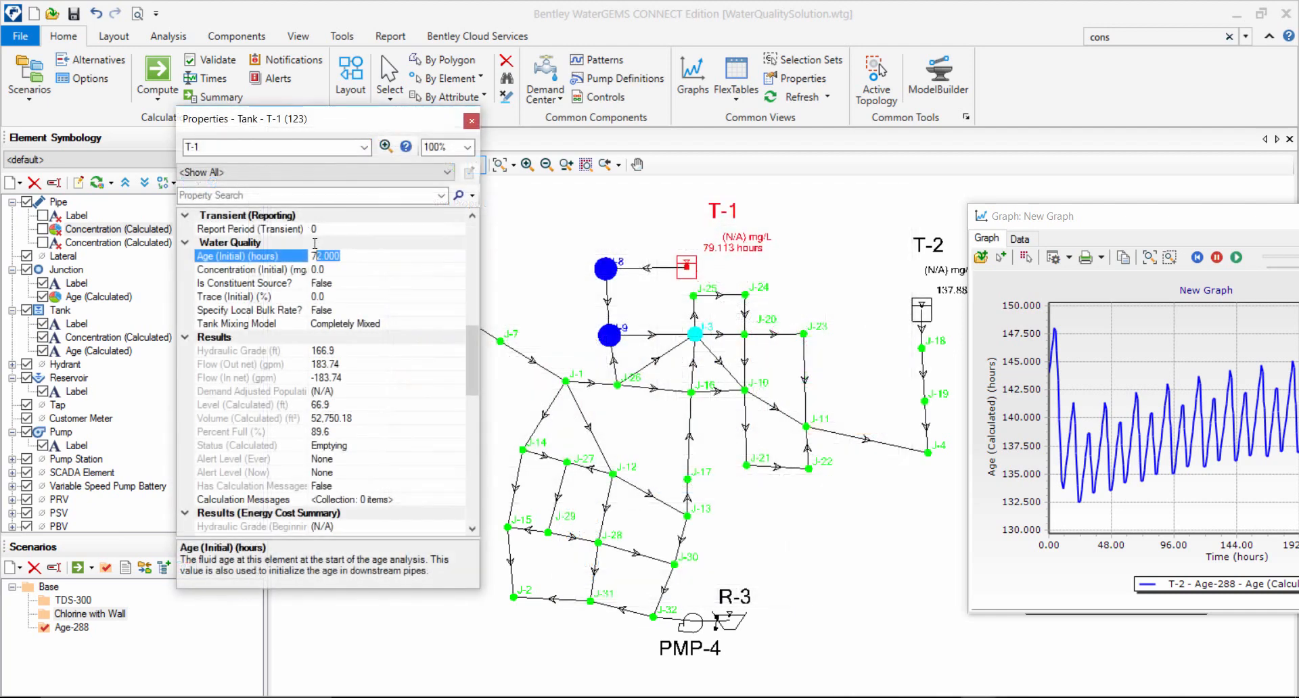
Examine the Age (Initial) and Concentration (Initial) fields in the properties of tank T-1 and return to the network drawing.
drag(315, 243, 310, 245)
click(395, 269)
double_click(316, 272)
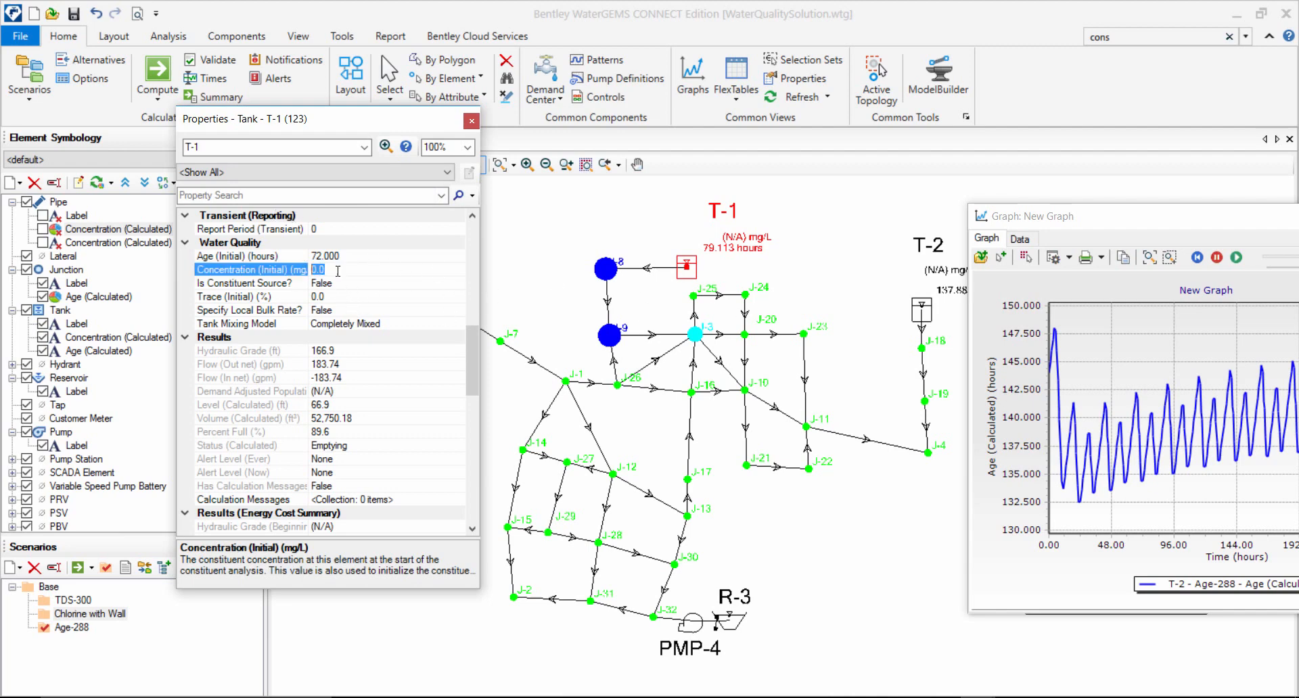
drag(338, 272, 314, 272)
click(693, 295)
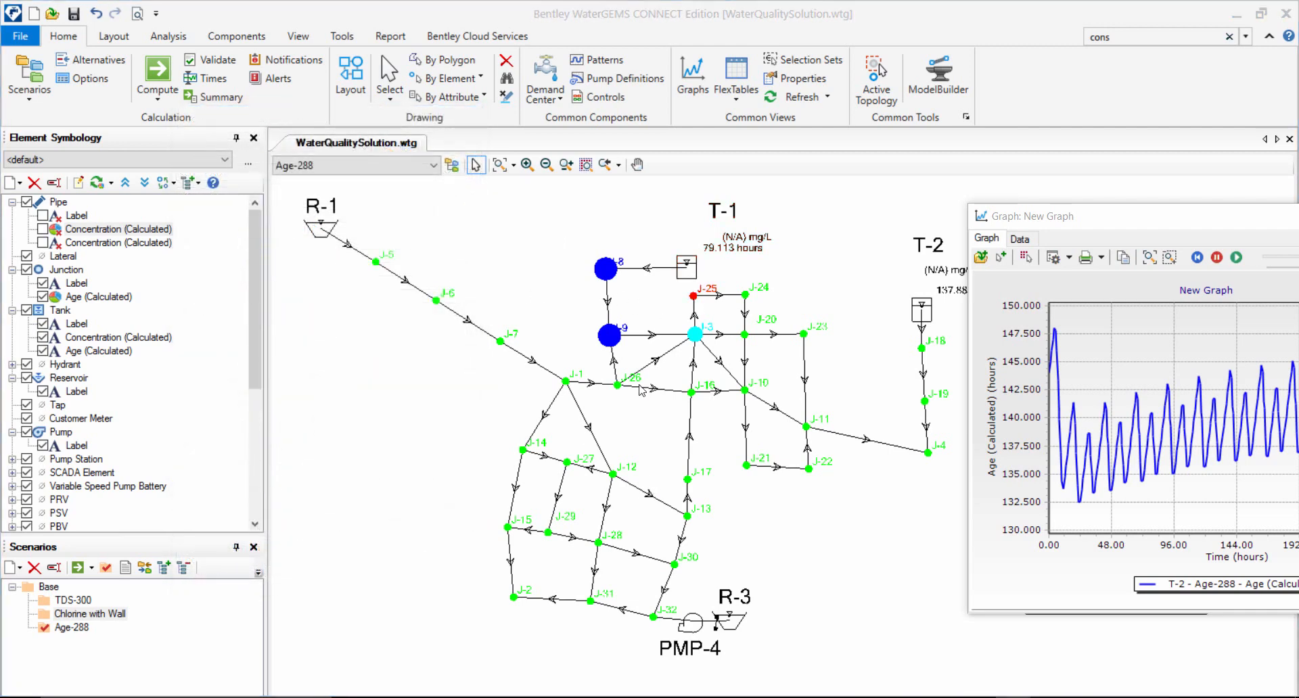
Reopen the properties of tank T-1 and compare its initial age and initial concentration entries under Water Quality.
double_click(687, 267)
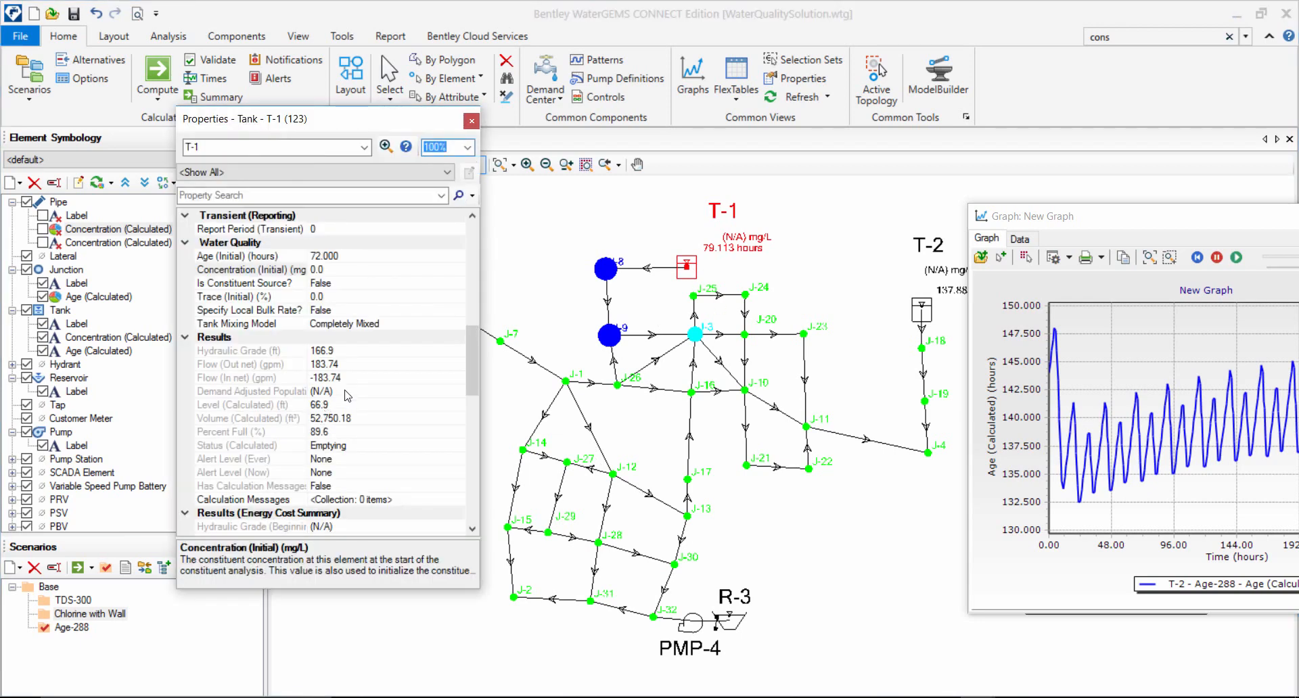
mouse_move(477, 396)
mouse_down()
mouse_move(477, 447)
mouse_move(477, 380)
mouse_up()
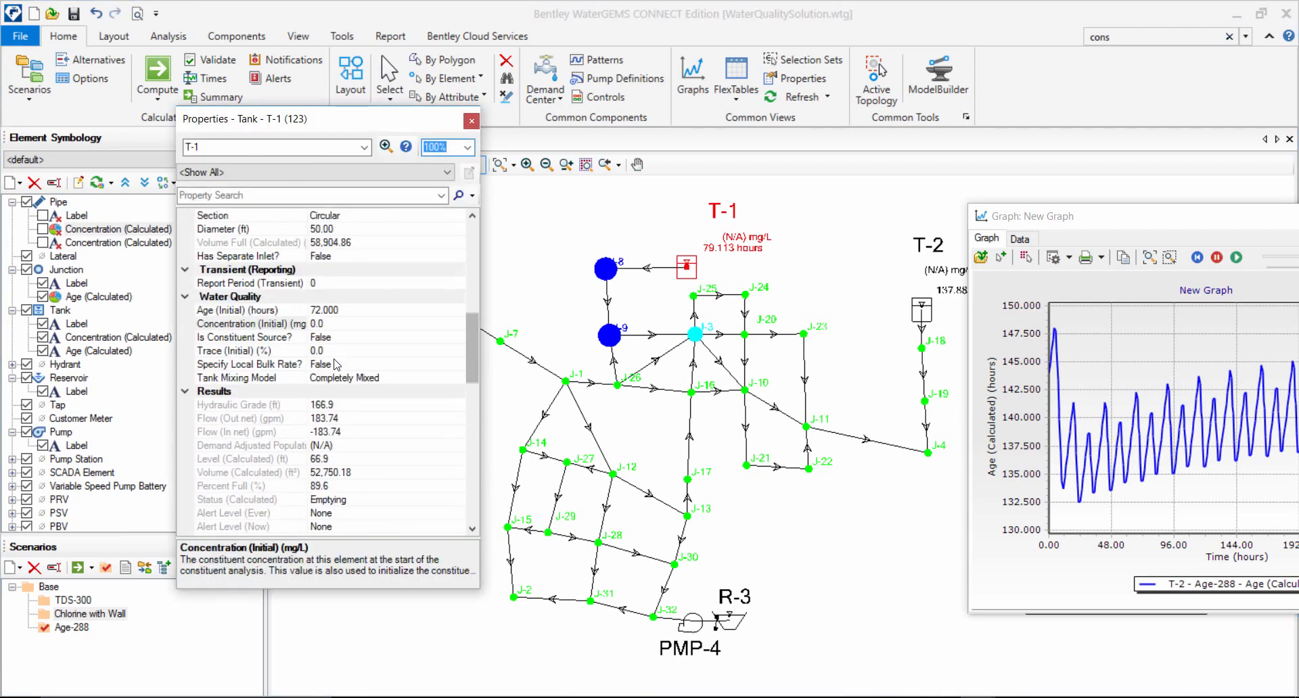
click(324, 324)
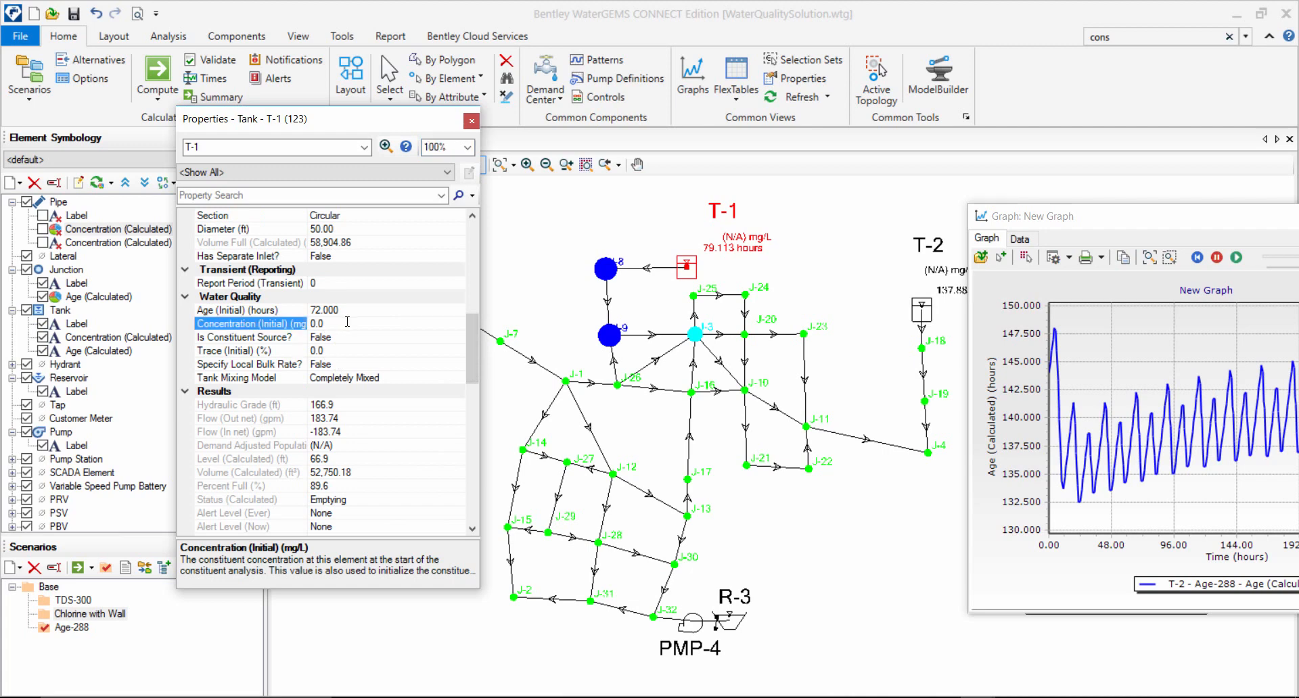
key(Up)
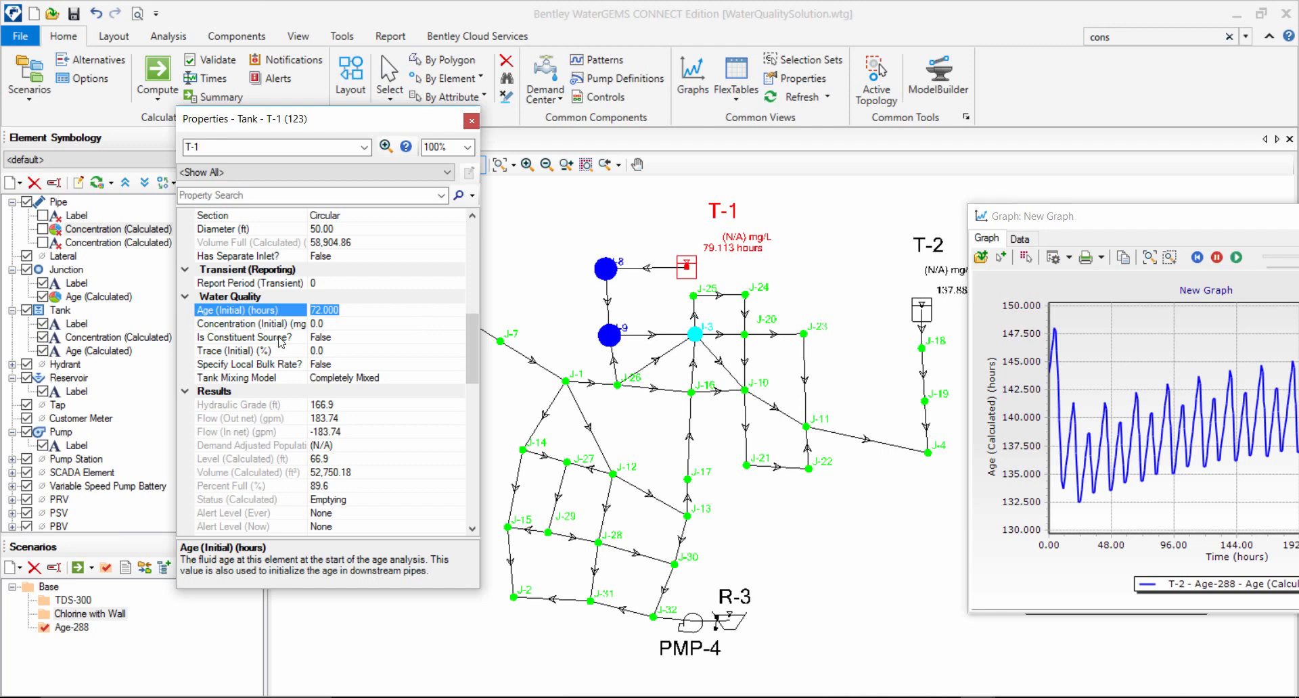
click(375, 323)
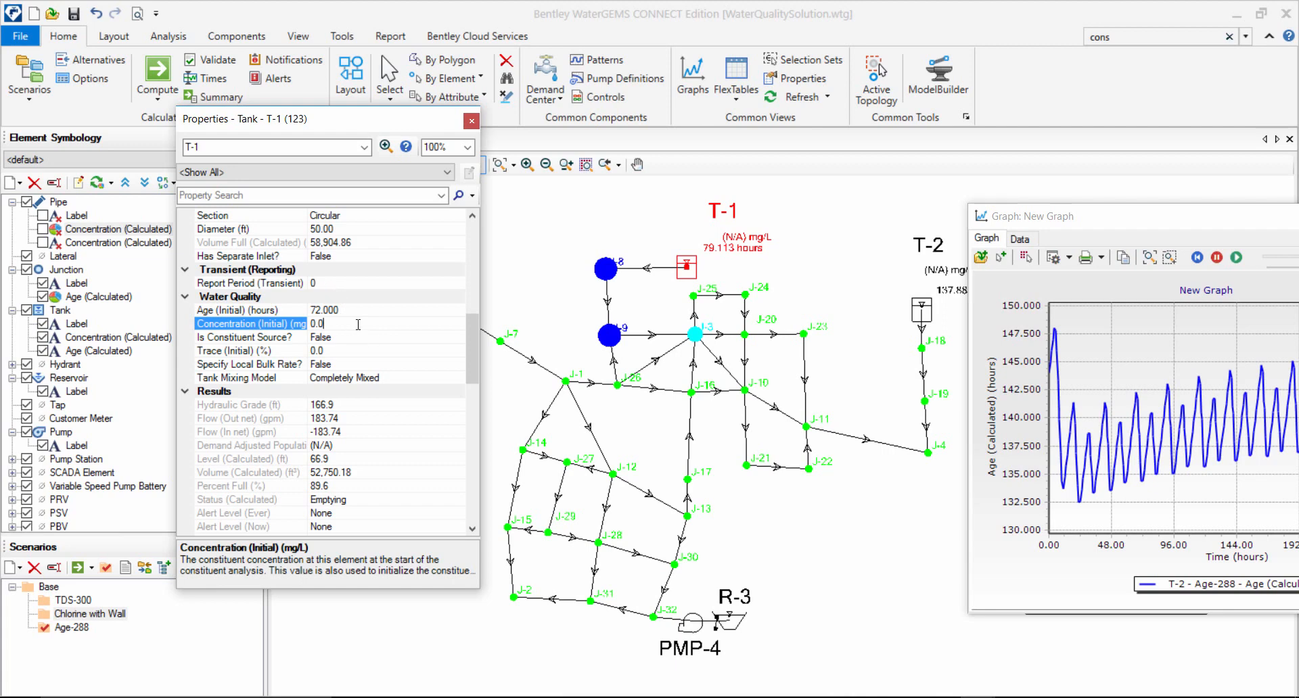
Set tank T-1's Age (Initial) to 0 hours and its Concentration (Initial) to 10 mg/L.
key(Up)
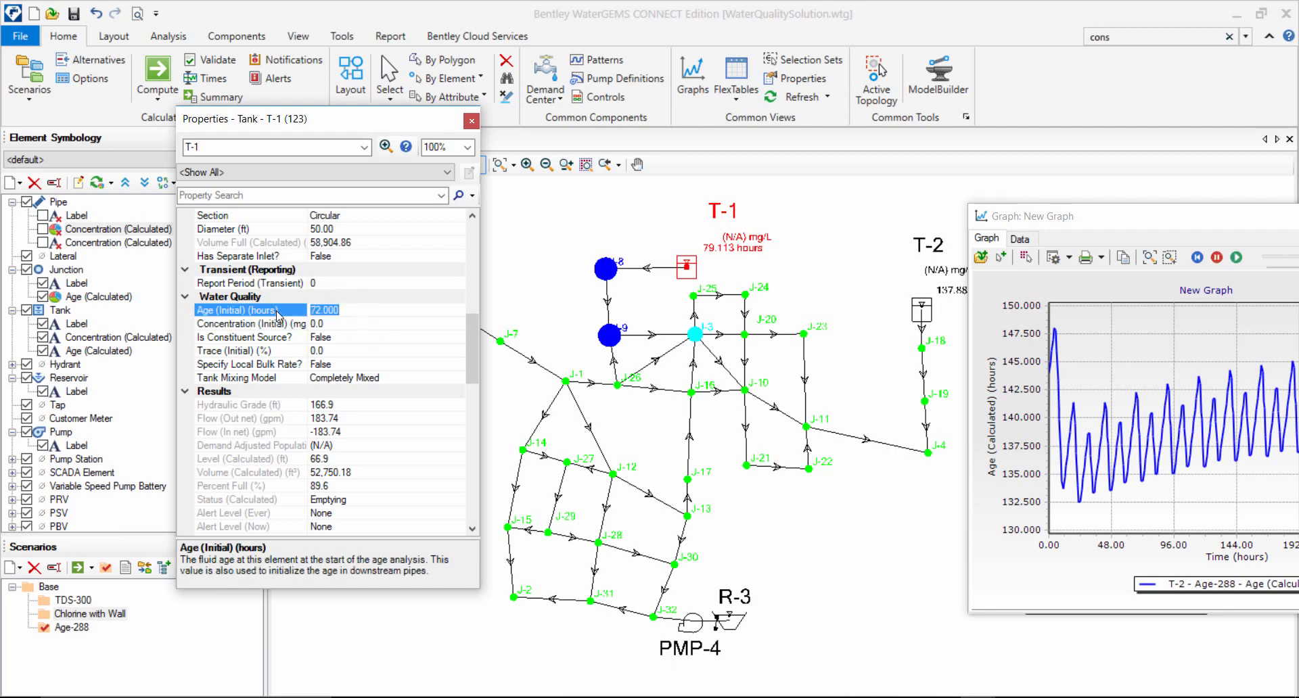
text(0)
click(342, 322)
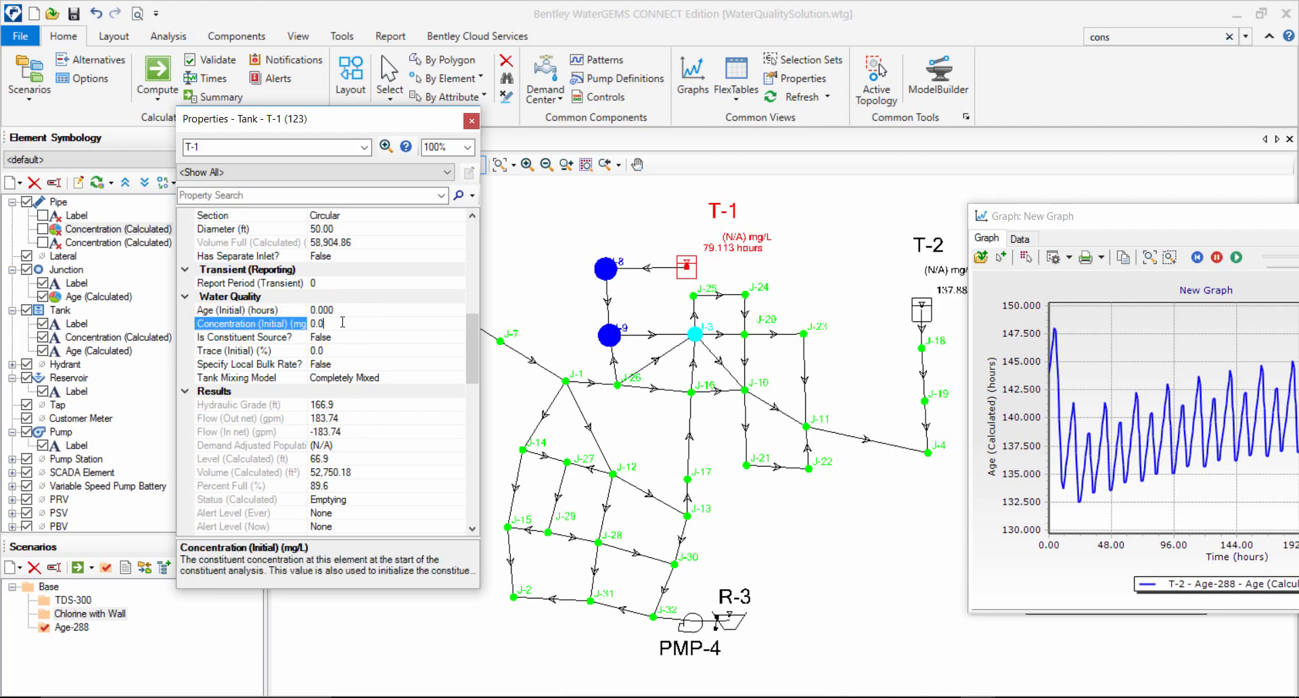
click(283, 324)
text(10)
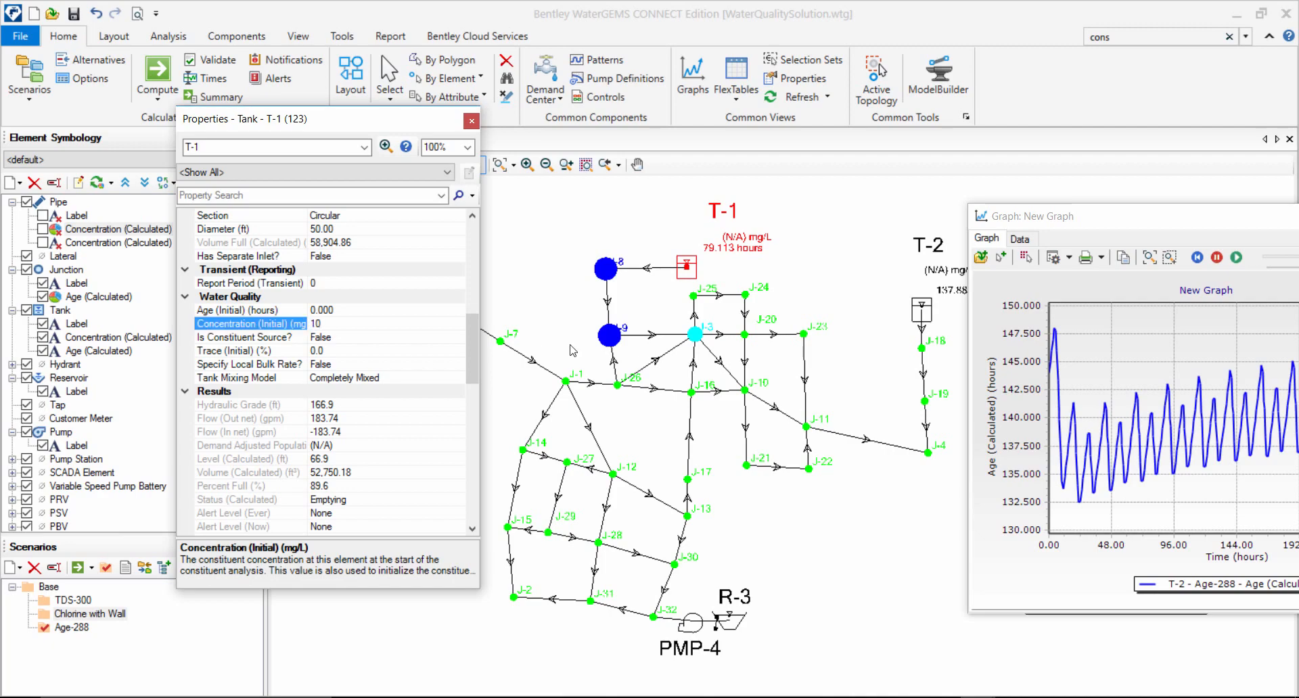